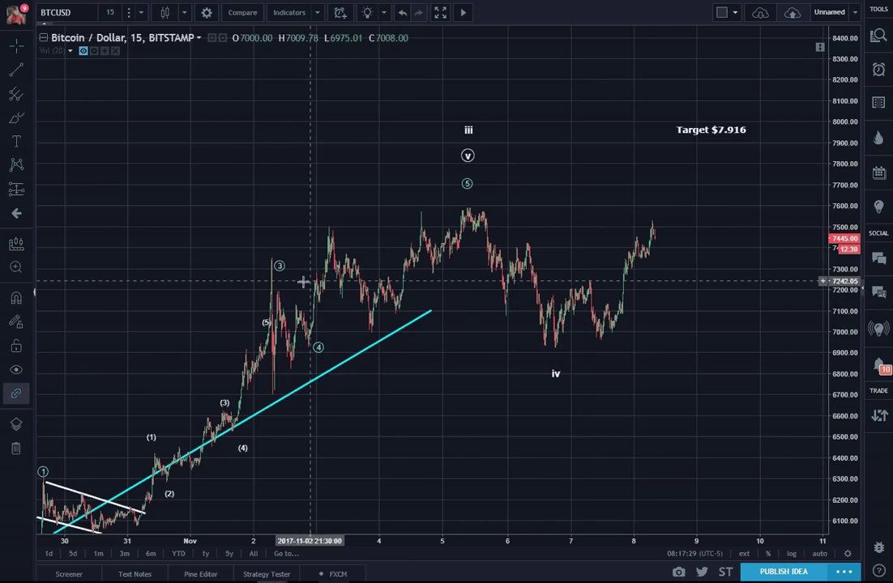
# - Raise the cyan impulse wave's point 3 onto the tall Nov 2 spike high
pyautogui.moveTo(276, 271); pyautogui.dragTo(271, 247)
pyautogui.click(385, 407)
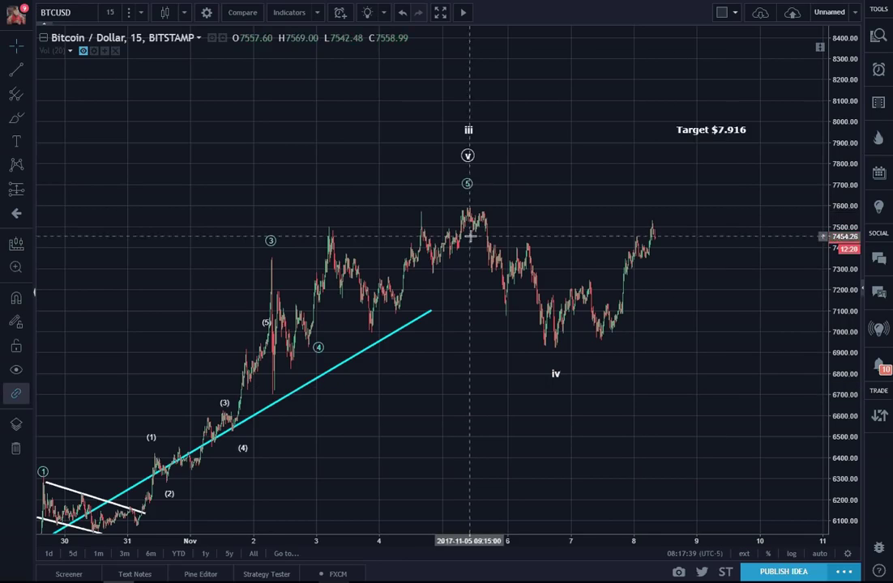
# - Draw a five-wave Elliott impulse from the Nov 5 peak down to the low near 7050
pyautogui.click(28, 168)
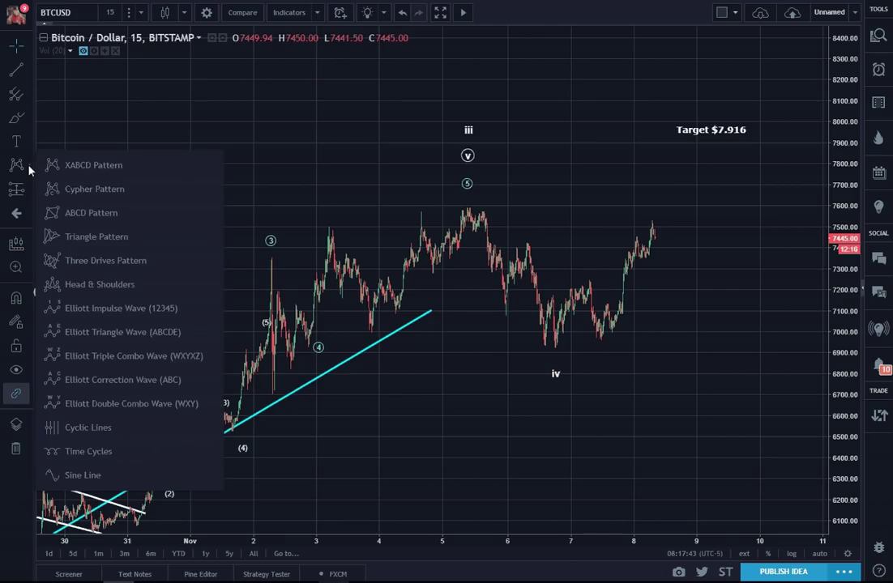
pyautogui.click(76, 268)
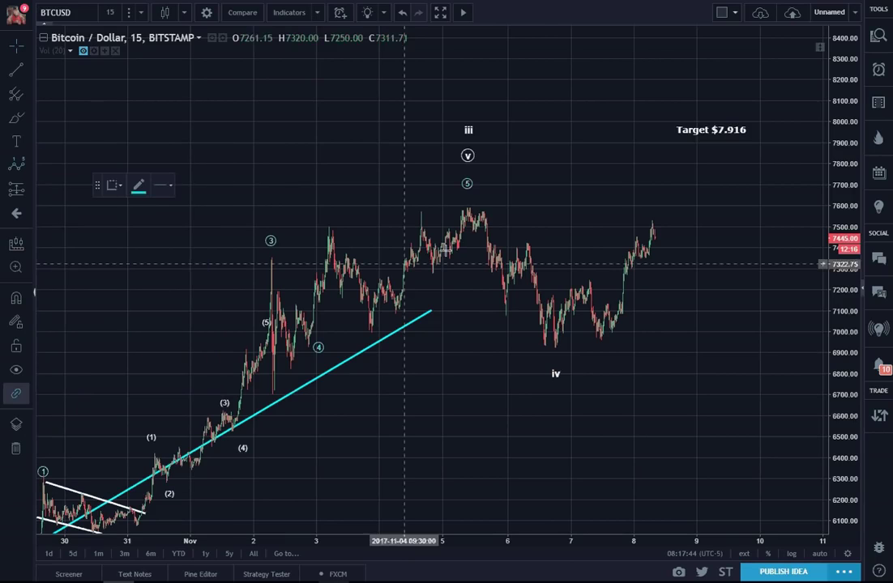
pyautogui.click(467, 209)
pyautogui.click(473, 228)
pyautogui.click(481, 218)
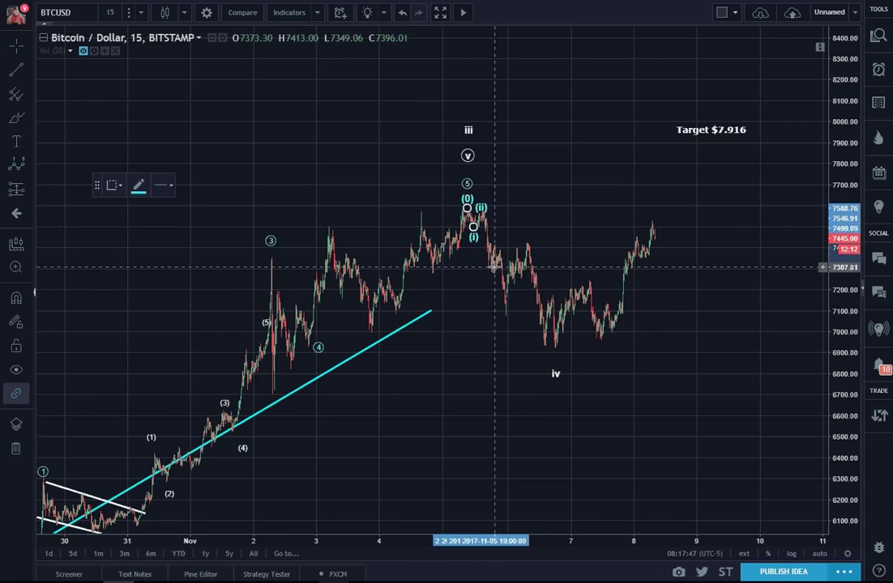
pyautogui.click(491, 270)
pyautogui.click(496, 255)
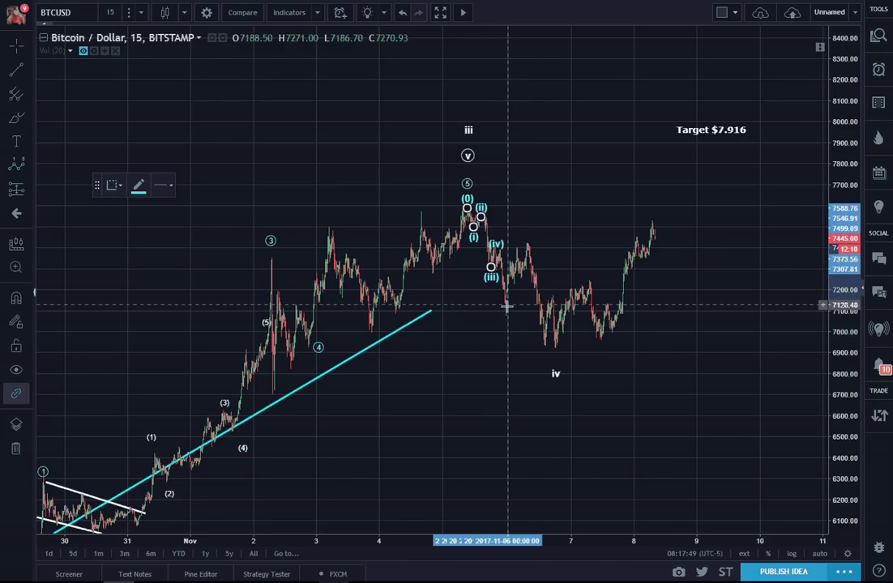
pyautogui.click(504, 308)
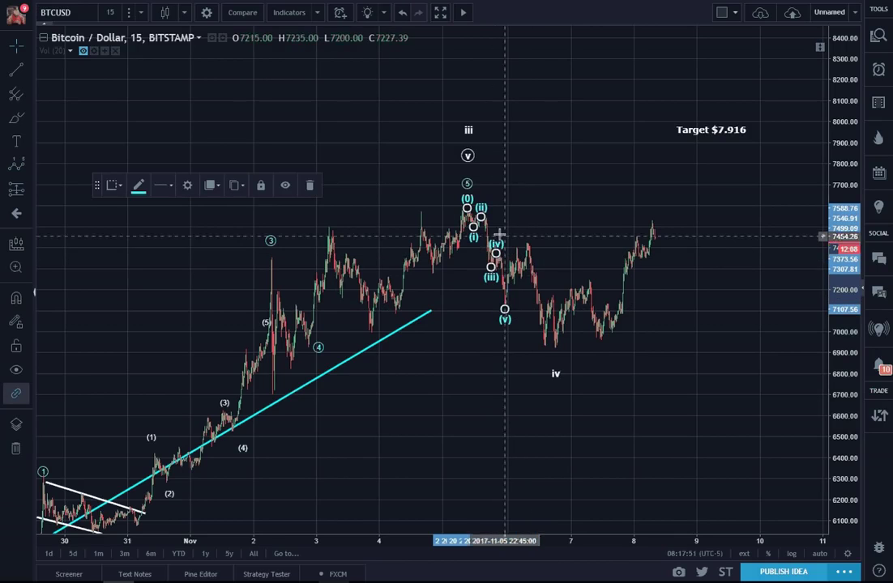
# - Style the new impulse wave red with Micro degree
pyautogui.doubleClick(479, 221)
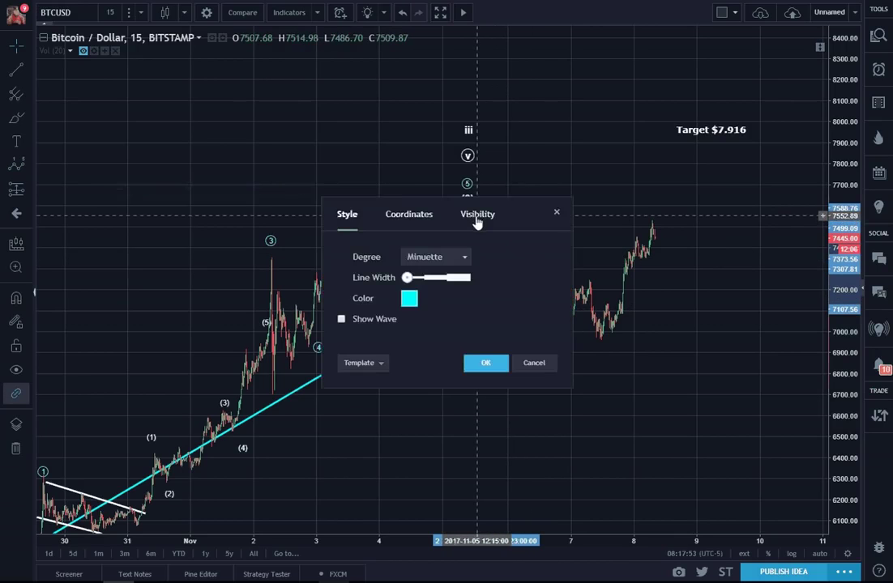
pyautogui.click(444, 258)
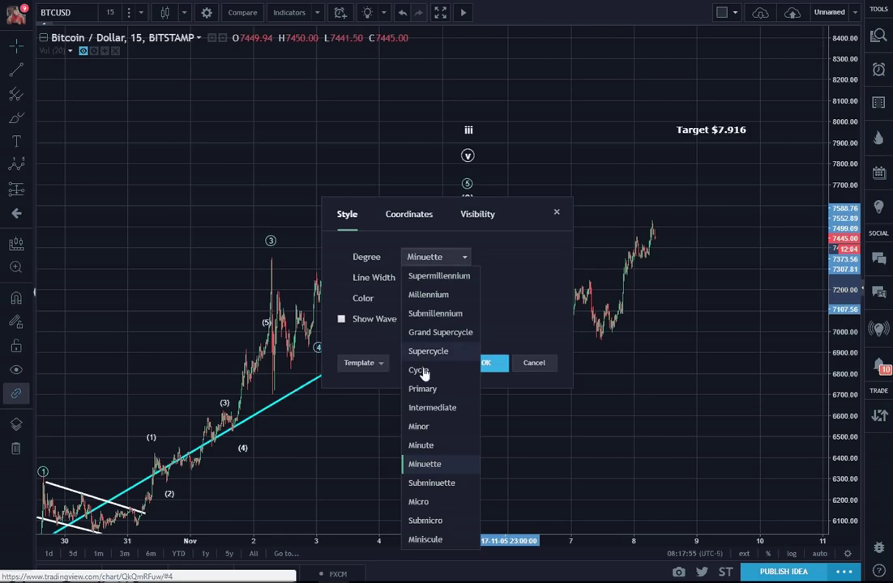
pyautogui.click(442, 504)
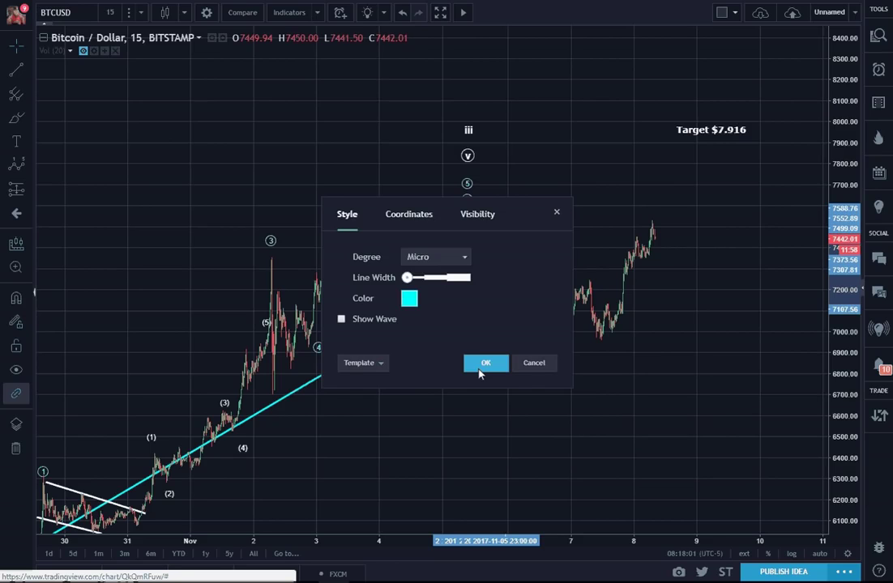
pyautogui.click(409, 299)
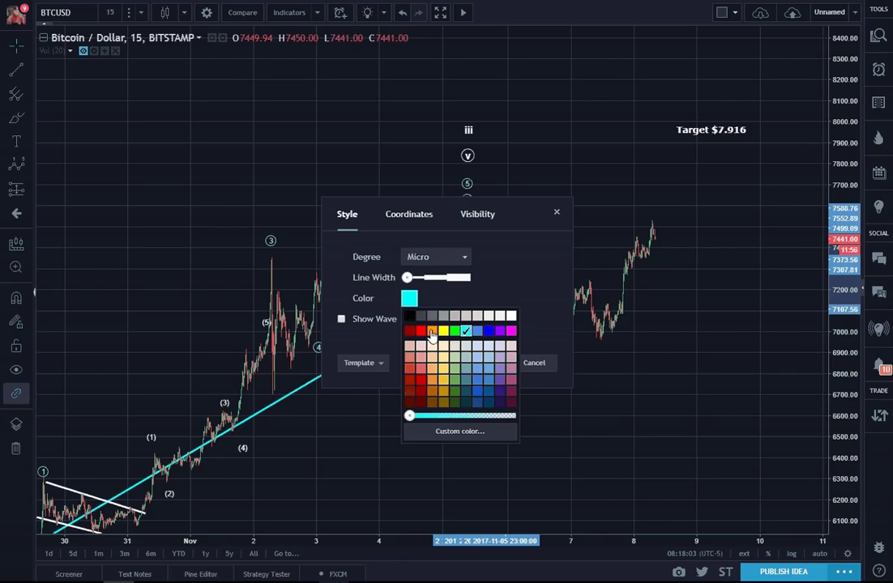
pyautogui.click(413, 331)
pyautogui.click(480, 363)
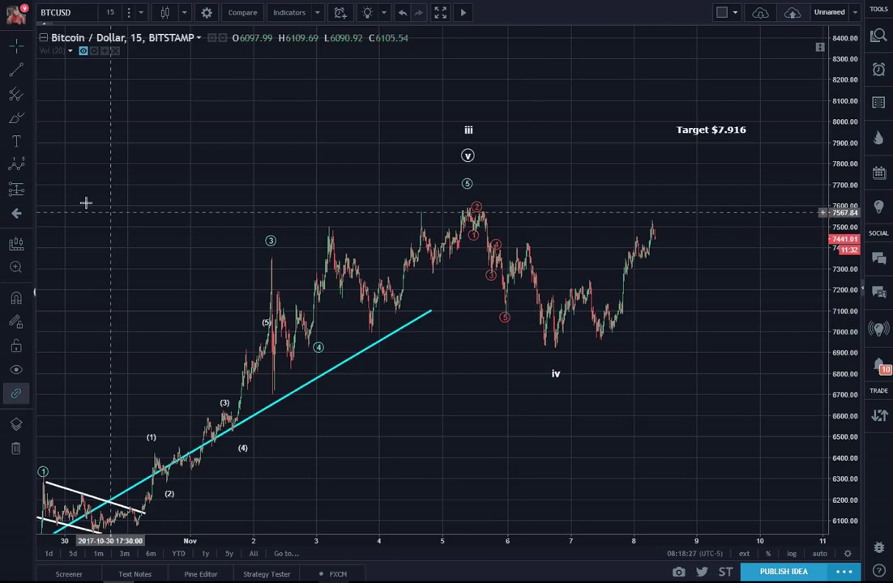
# - Draw an A-B-C correction rising from the red wave-5 low, with point A on the swing high
pyautogui.click(29, 170)
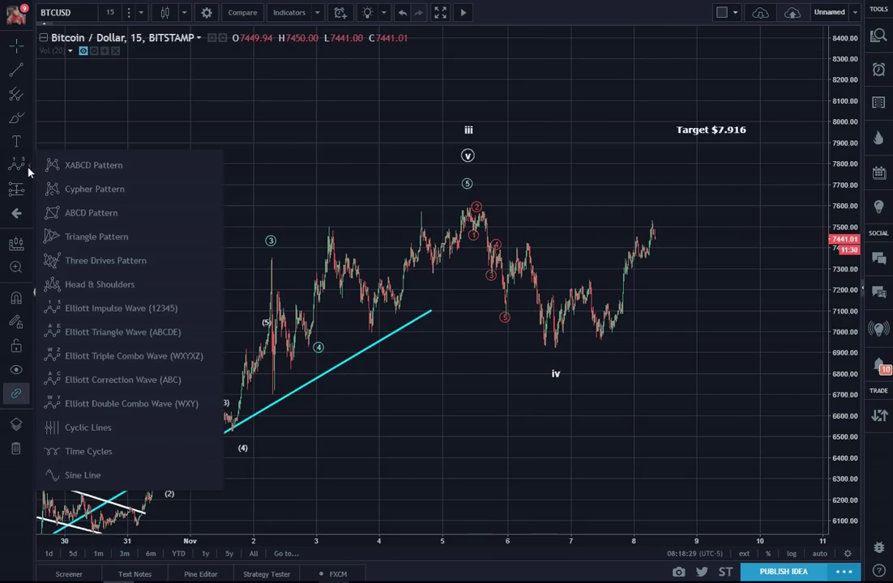
pyautogui.click(121, 380)
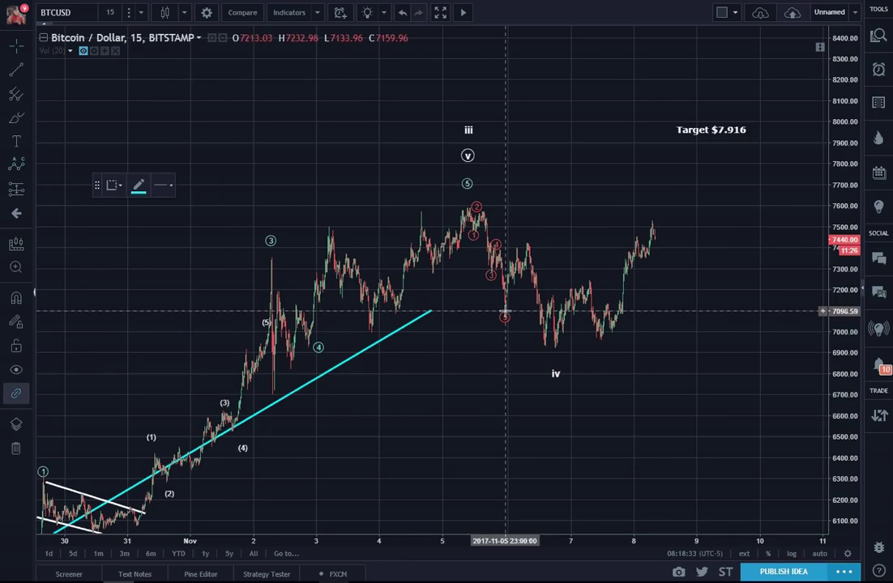
pyautogui.click(503, 311)
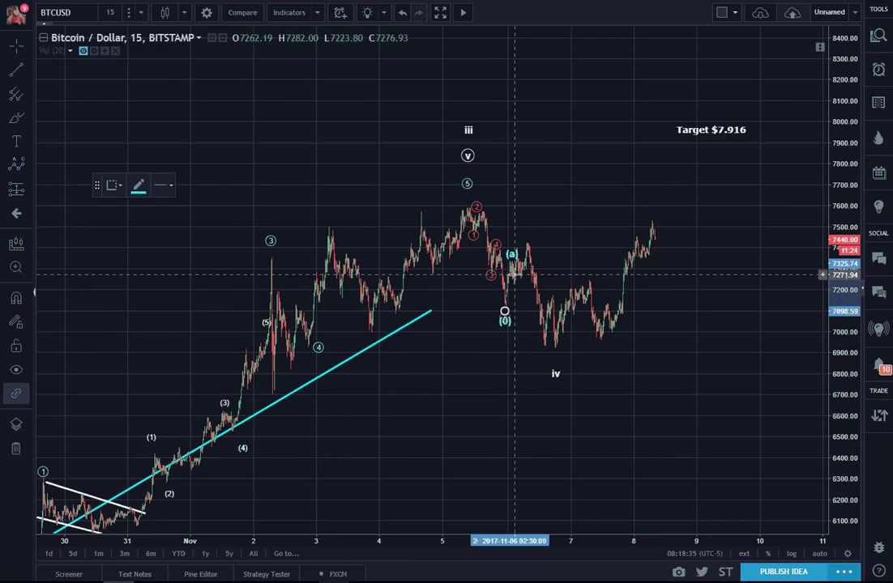
pyautogui.click(511, 263)
pyautogui.click(517, 276)
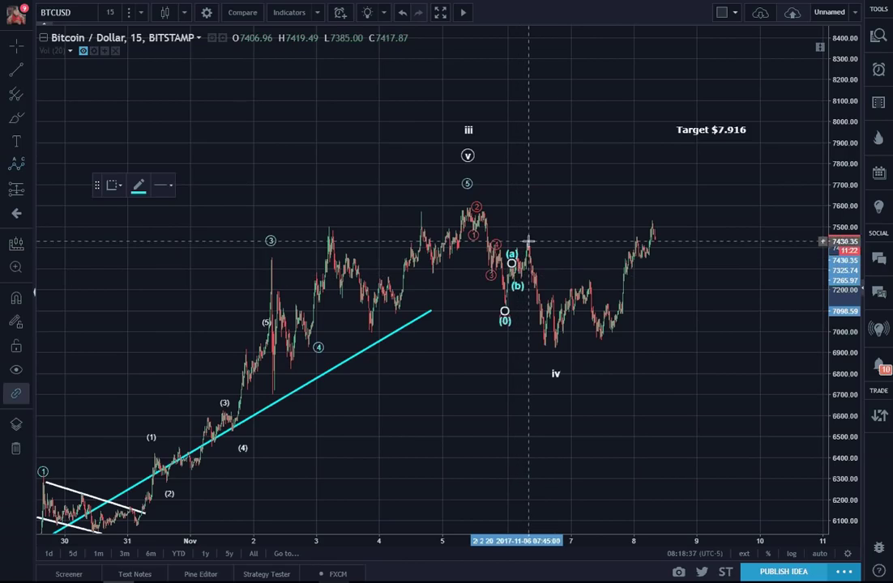
pyautogui.click(528, 241)
pyautogui.moveTo(511, 263); pyautogui.dragTo(514, 253)
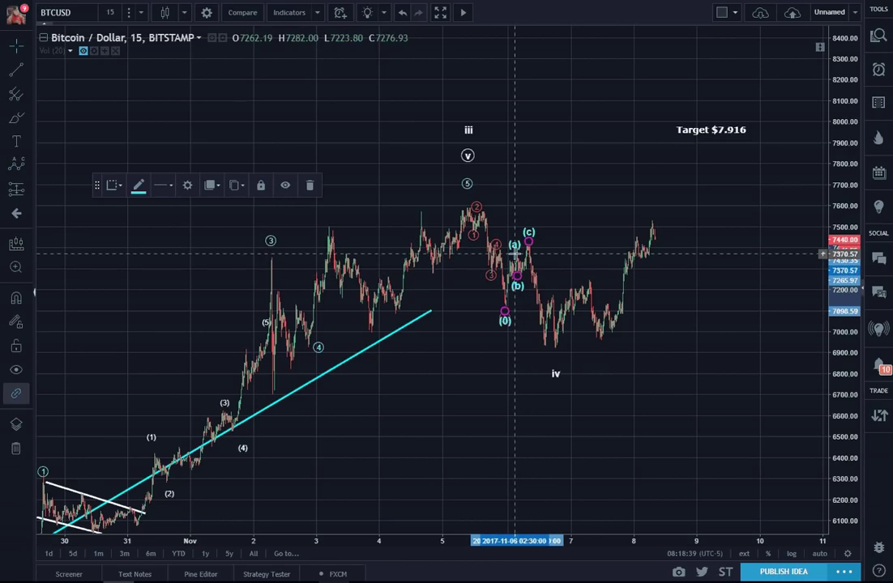
pyautogui.click(514, 251)
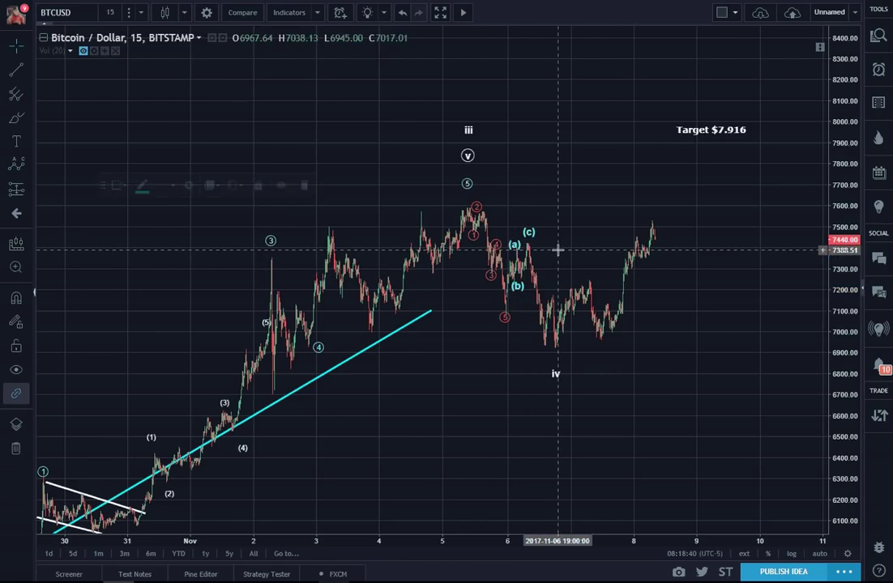
# - Make the correction wave purple with Micro degree
pyautogui.doubleClick(515, 249)
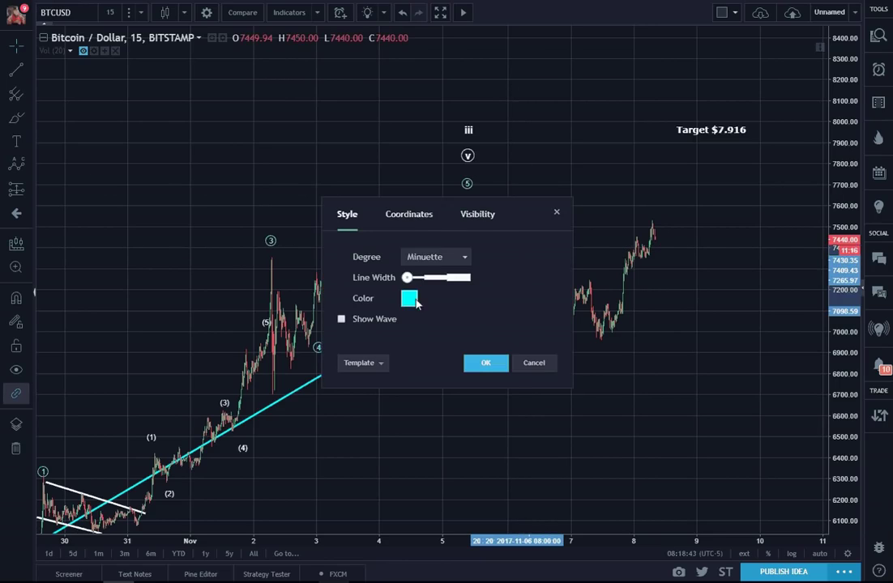
pyautogui.click(409, 299)
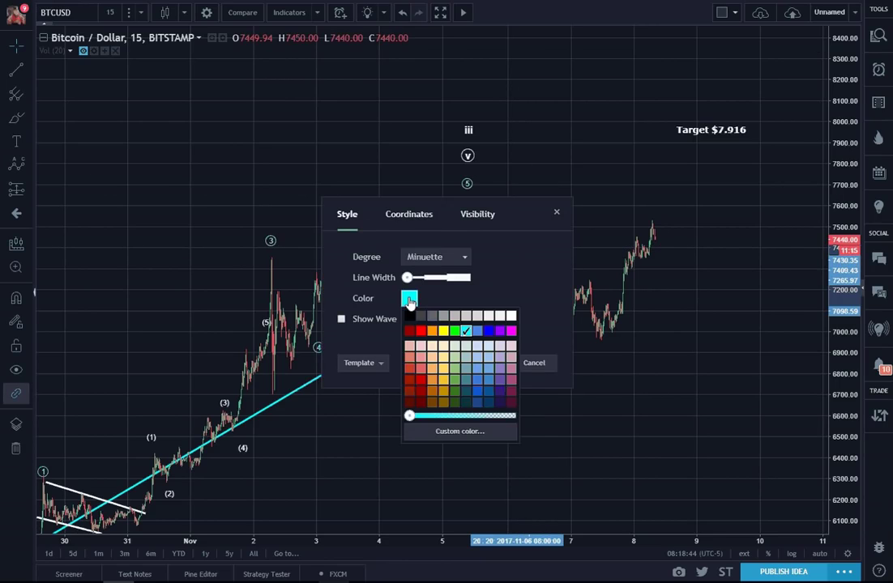
pyautogui.click(499, 331)
pyautogui.click(455, 261)
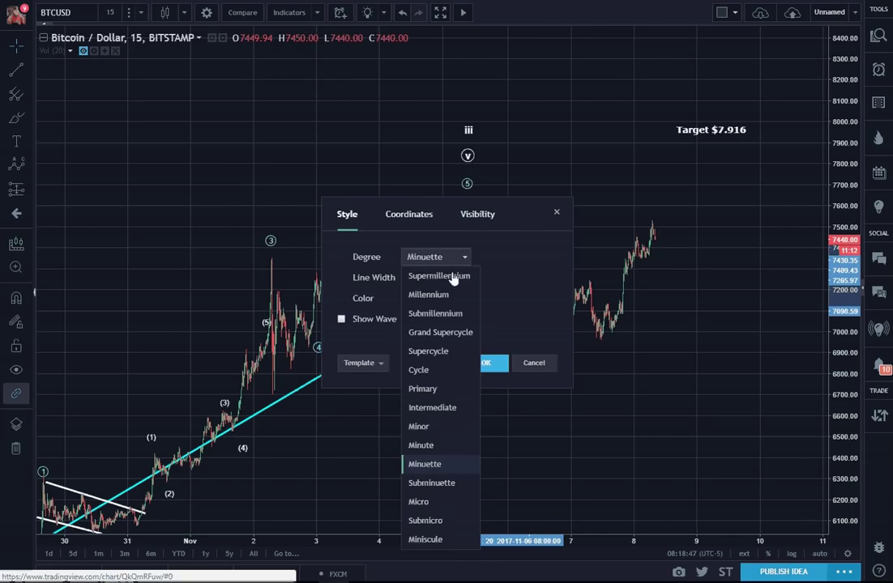
pyautogui.click(428, 502)
pyautogui.click(485, 363)
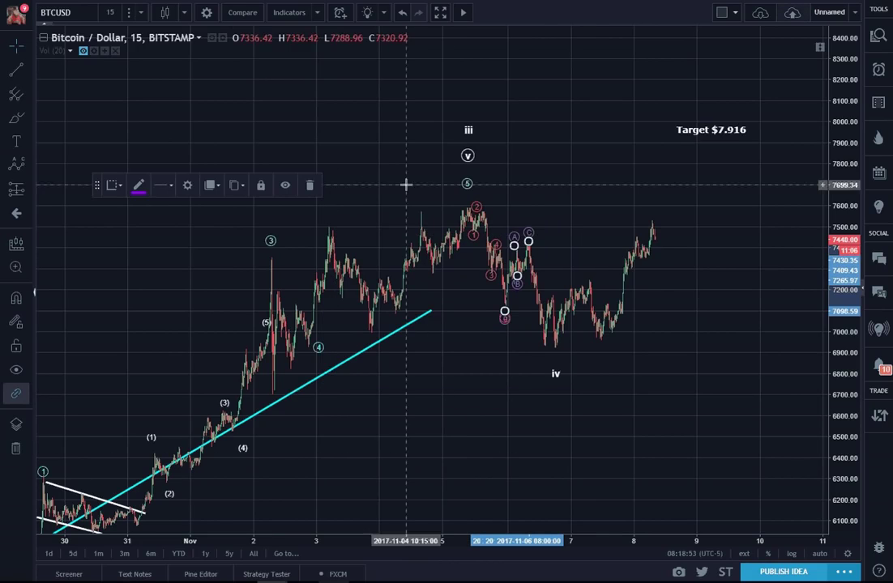
pyautogui.click(575, 247)
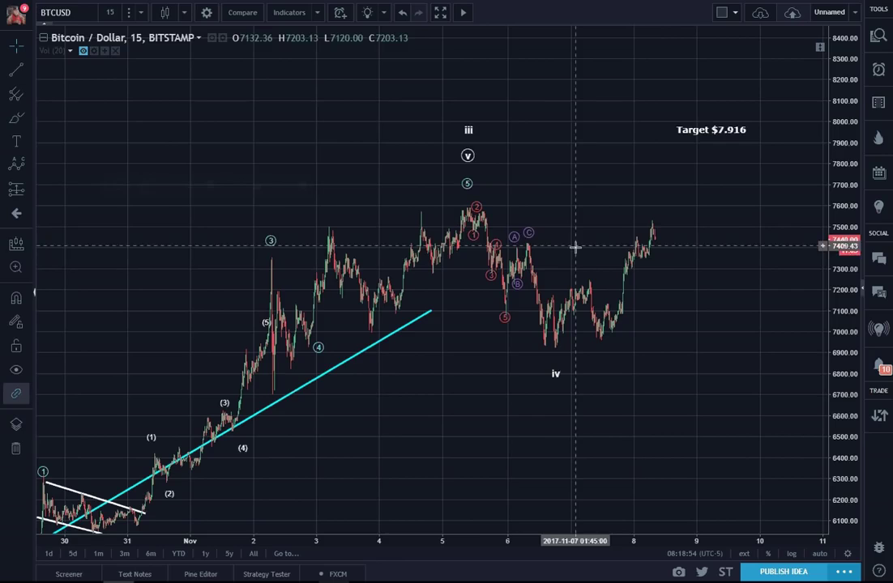
pyautogui.click(517, 251)
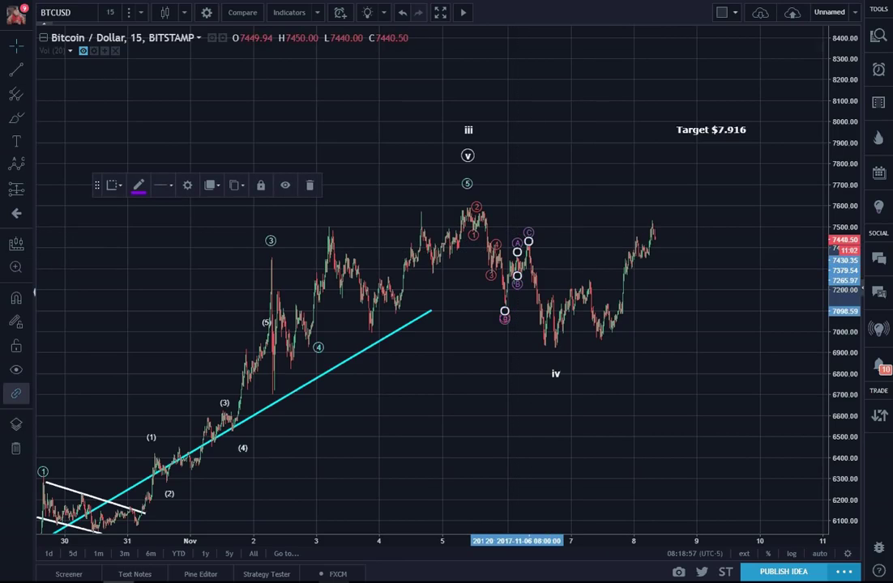
pyautogui.click(615, 271)
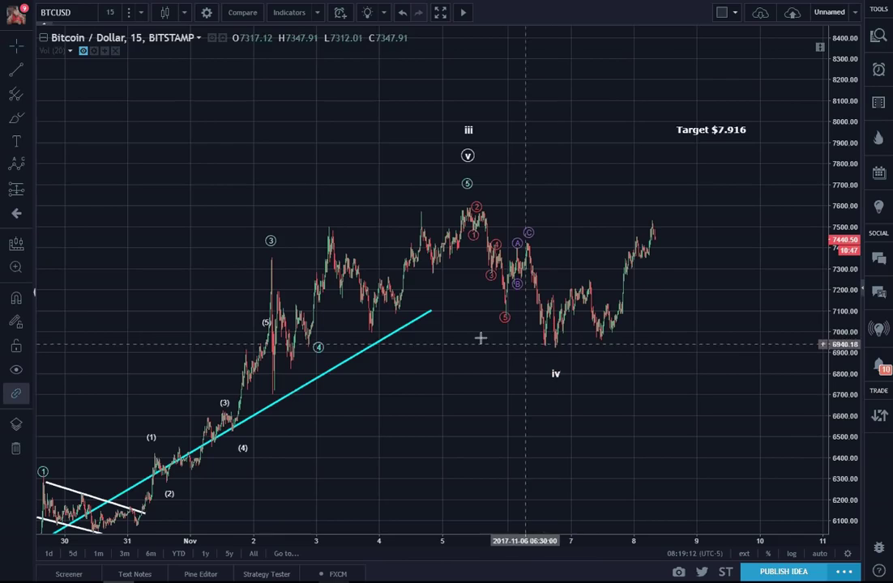
pyautogui.click(30, 167)
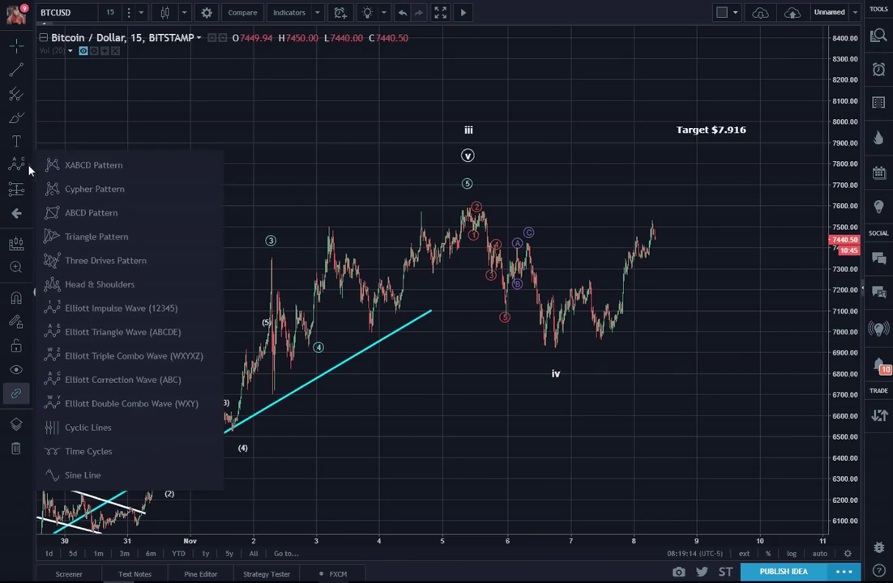
pyautogui.click(103, 309)
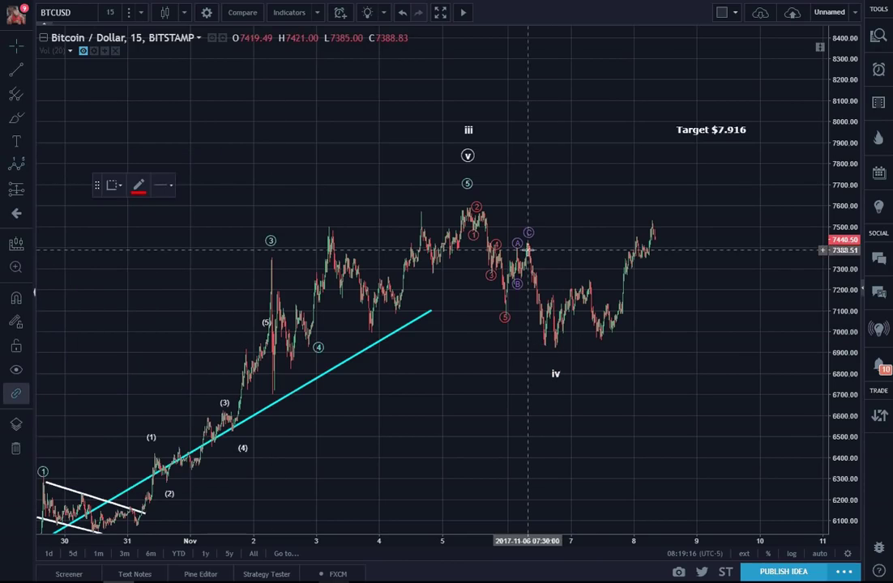
pyautogui.click(527, 242)
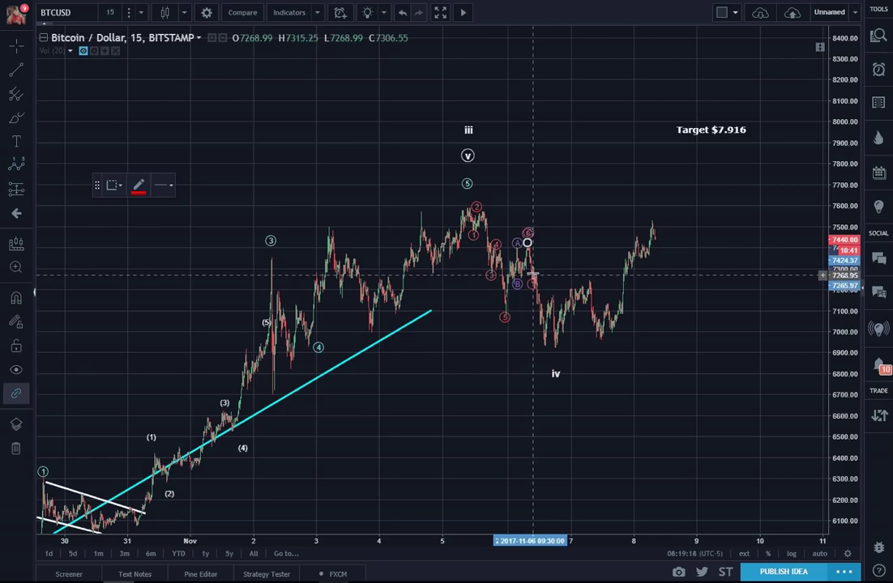
pyautogui.click(531, 276)
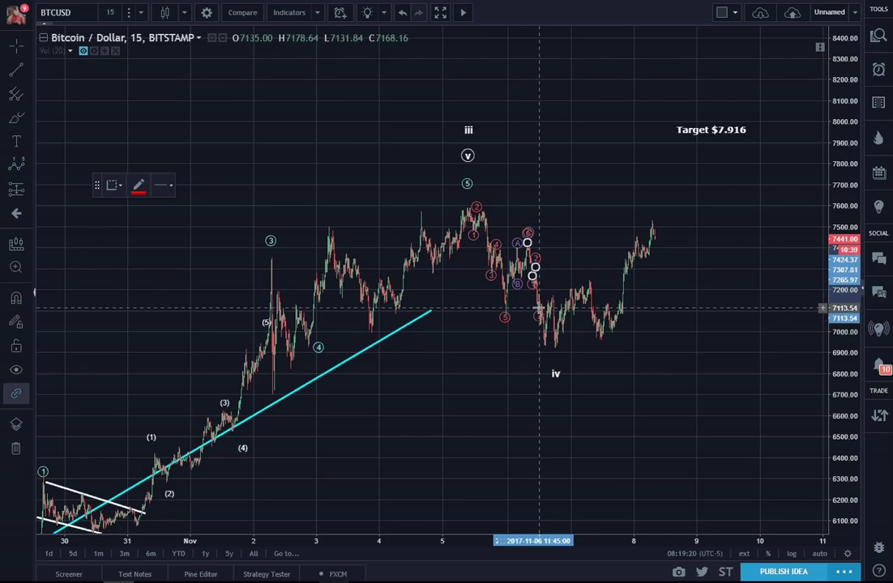
pyautogui.click(535, 267)
pyautogui.click(539, 308)
pyautogui.click(542, 346)
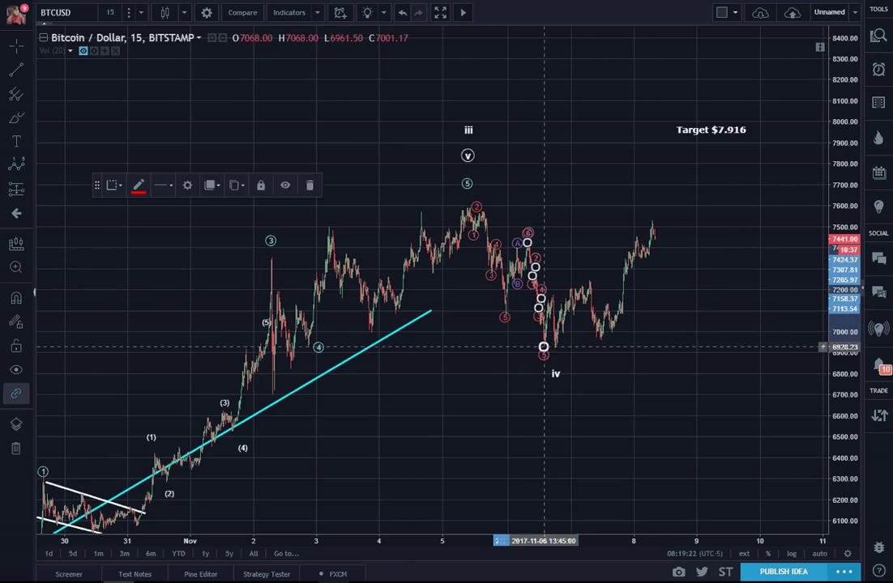
pyautogui.click(703, 336)
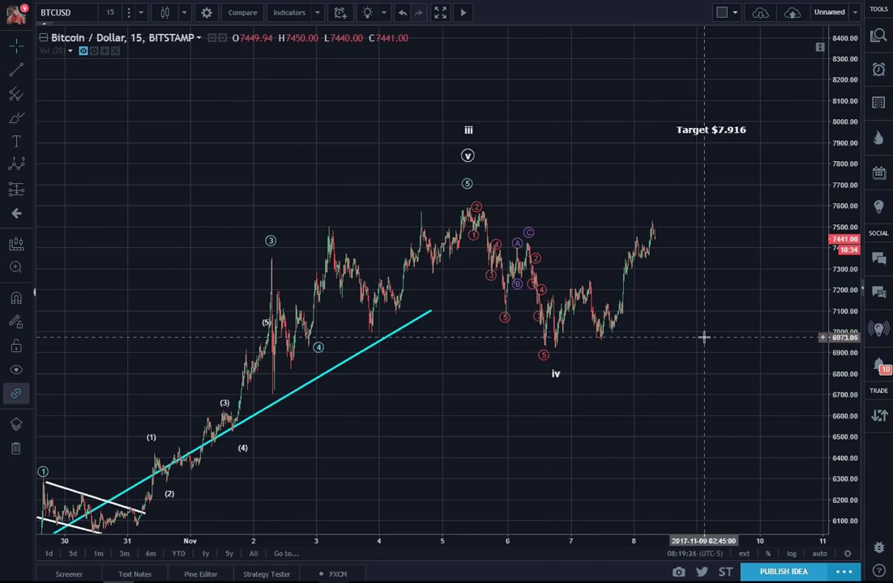
pyautogui.click(529, 243)
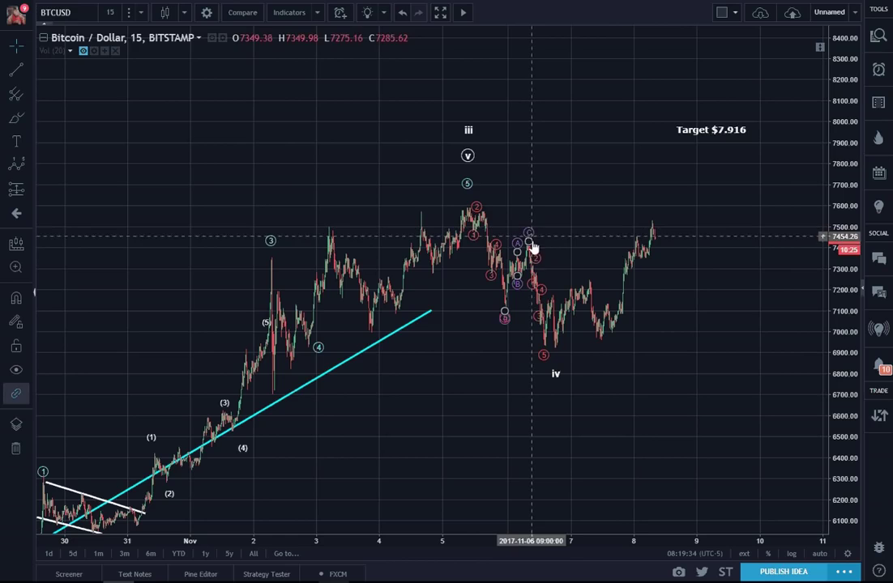
pyautogui.click(534, 285)
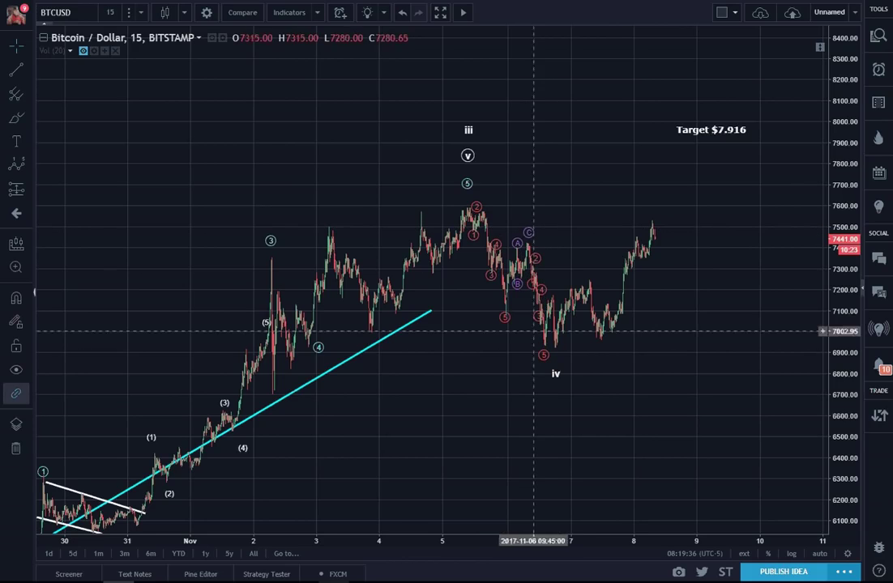
# - Place a white 'ZIG ZAG (5,3,5)' text note just below the red wave labels
pyautogui.click(15, 141)
pyautogui.click(420, 350)
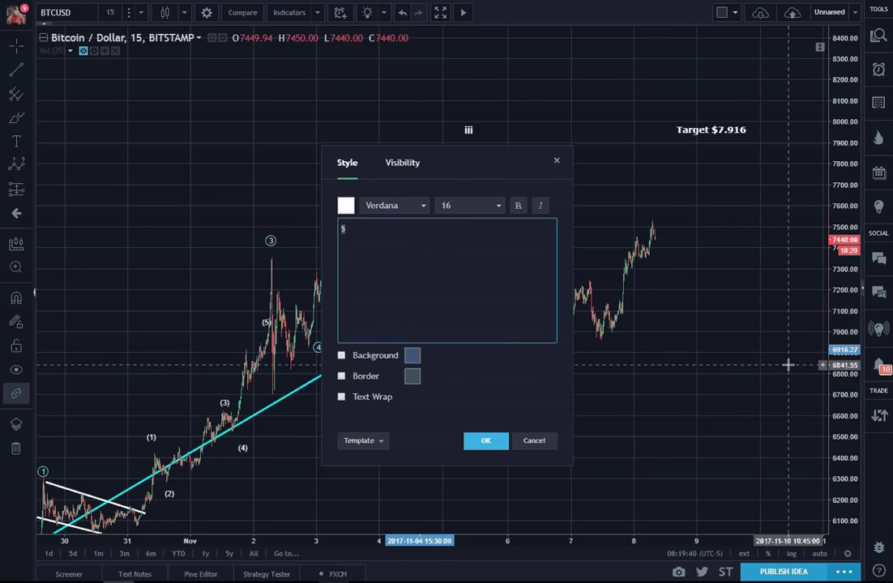
pyautogui.write('ZIG ZAG (5,3,5')
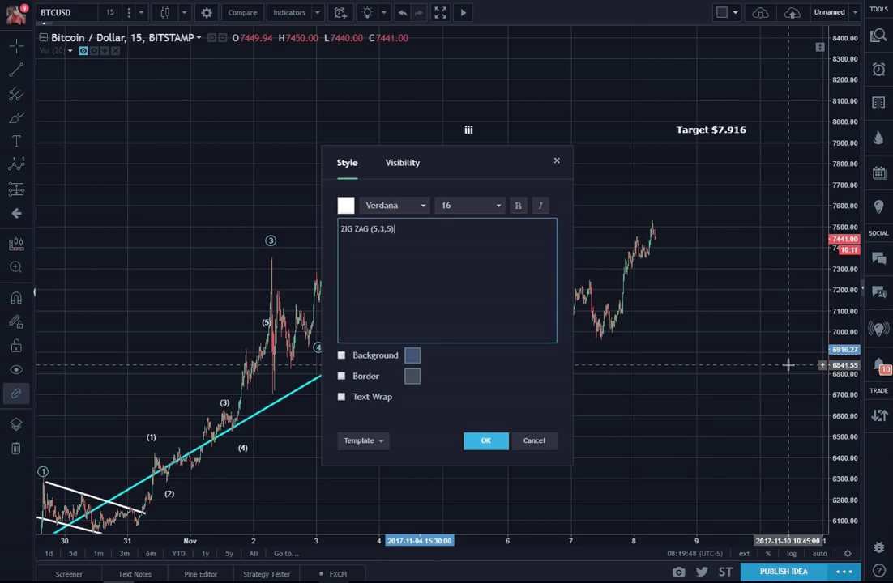
pyautogui.click(486, 441)
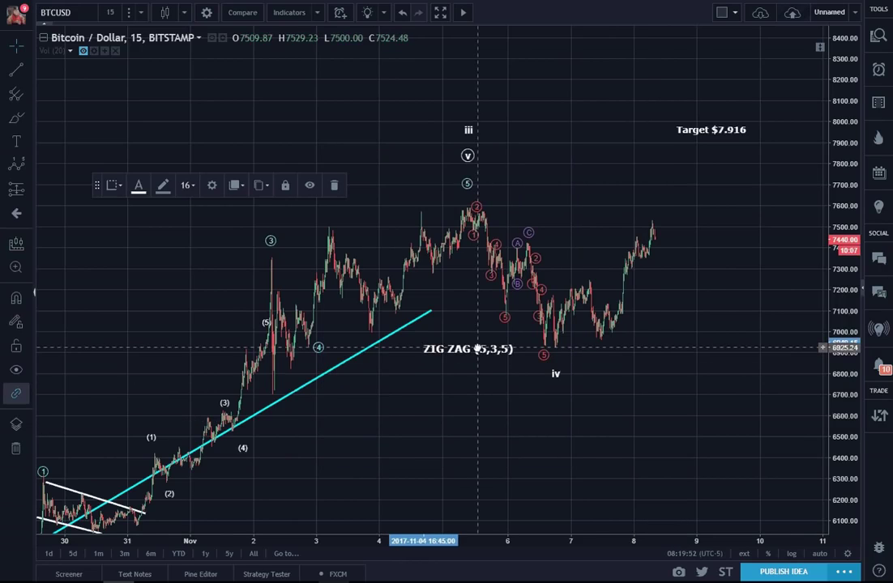
pyautogui.click(771, 406)
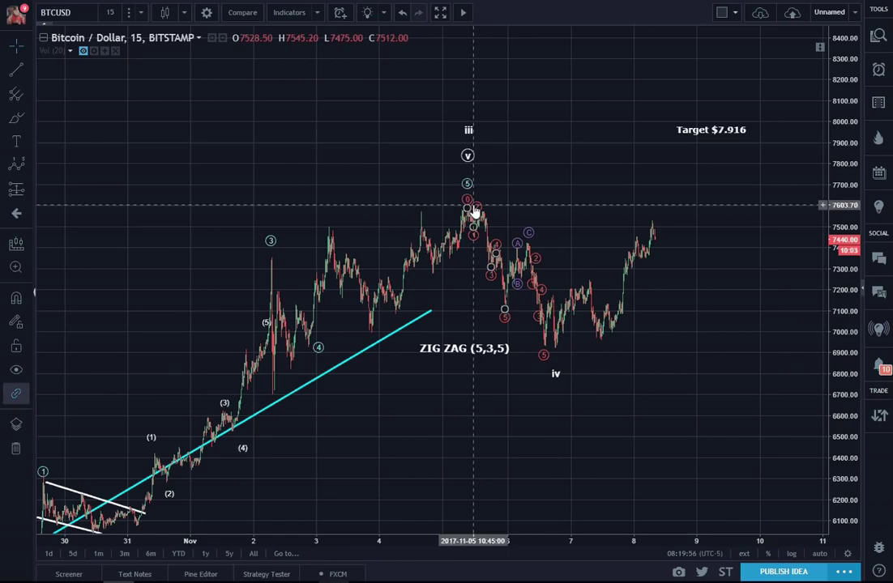
# - Move the impulse wave's iv point slightly down and left
pyautogui.click(519, 265)
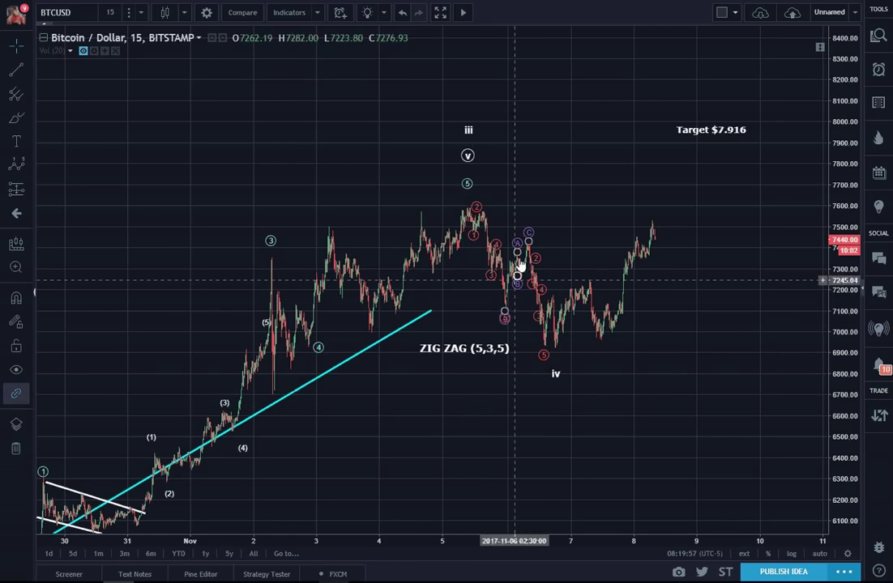
pyautogui.click(555, 377)
pyautogui.moveTo(556, 376); pyautogui.dragTo(547, 383)
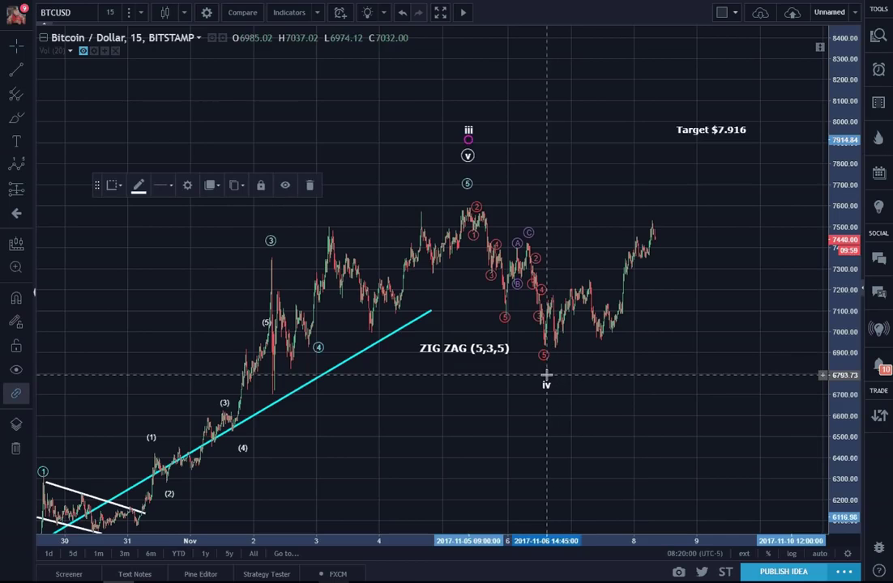
pyautogui.click(635, 379)
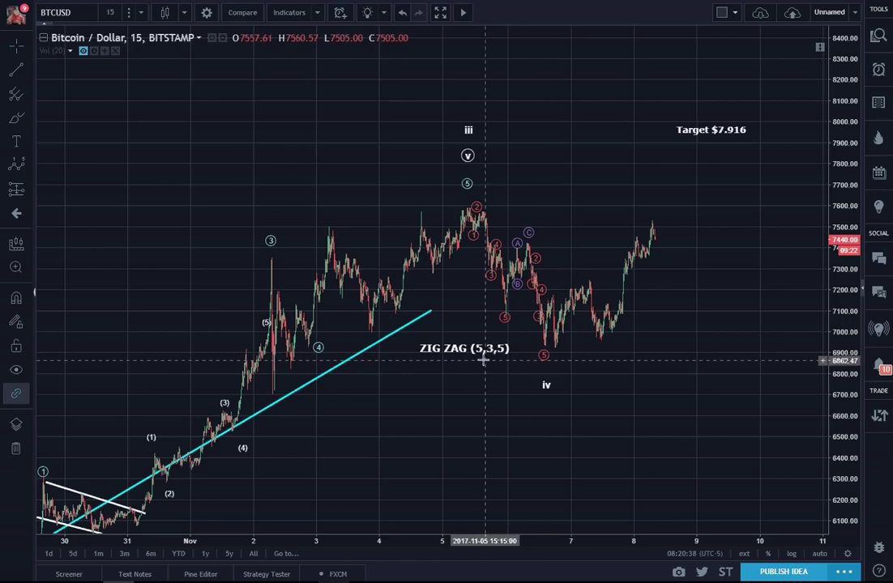
# - Shift the ZIG ZAG (5,3,5) note lower left and fine-tune the iv point
pyautogui.click(472, 227)
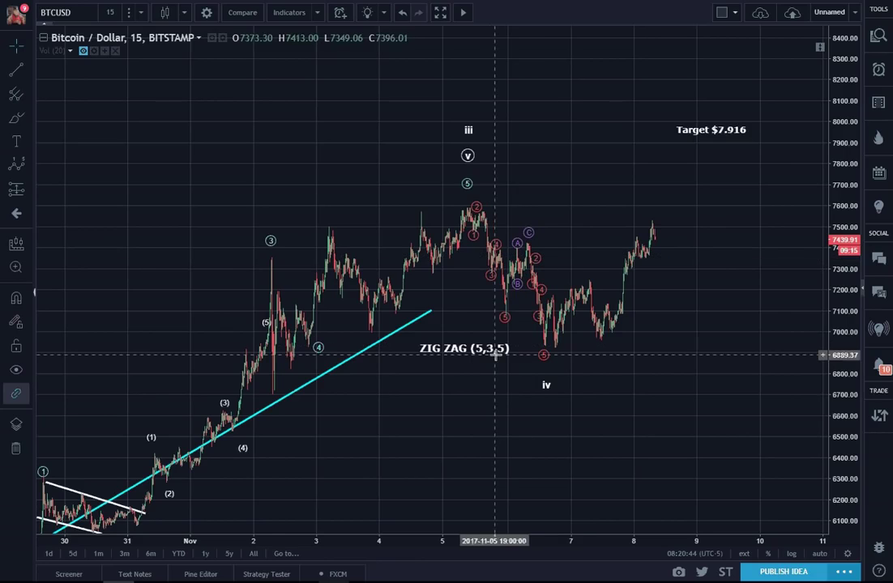
pyautogui.click(543, 350)
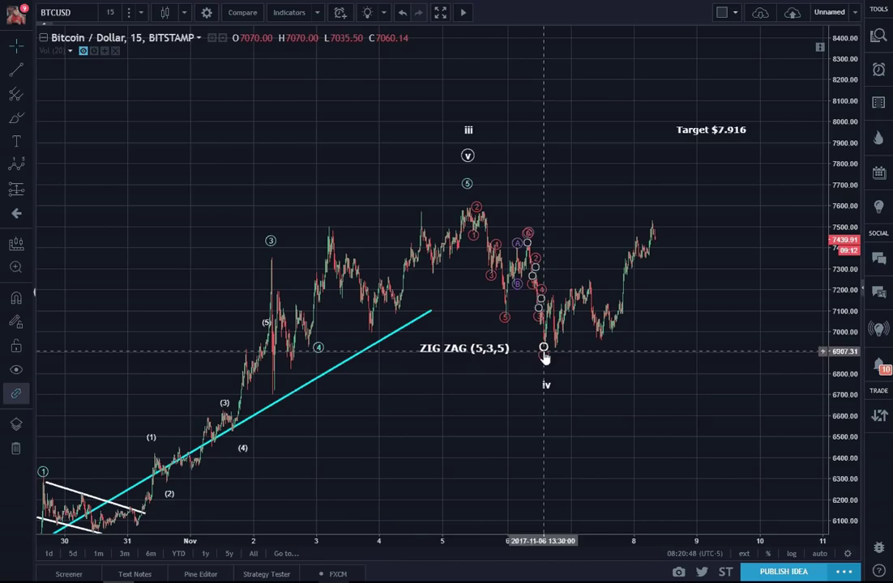
pyautogui.click(468, 351)
pyautogui.moveTo(468, 351); pyautogui.dragTo(463, 359)
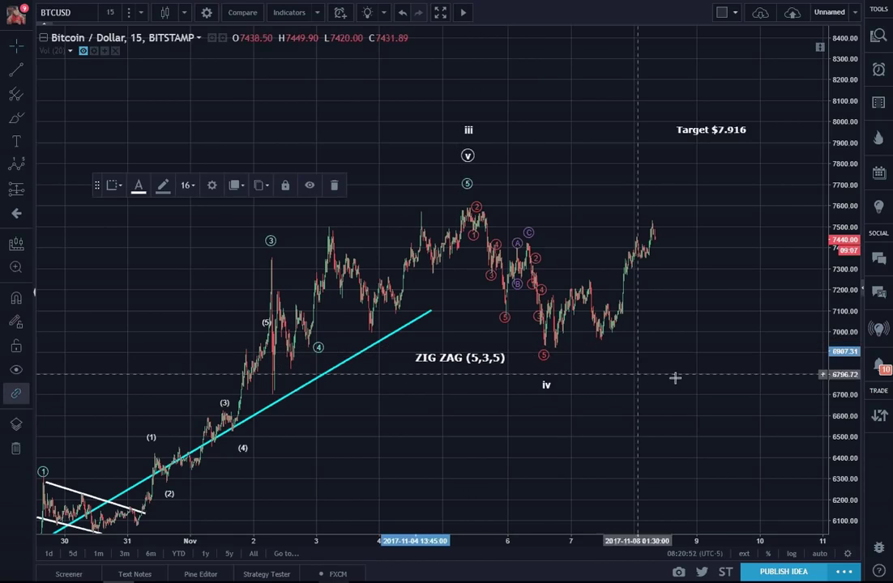
pyautogui.click(675, 377)
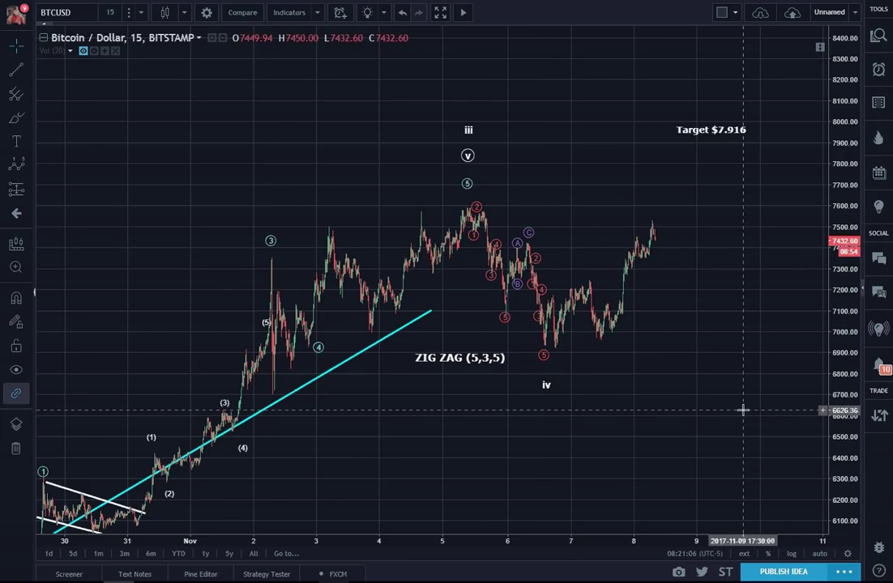
pyautogui.click(545, 387)
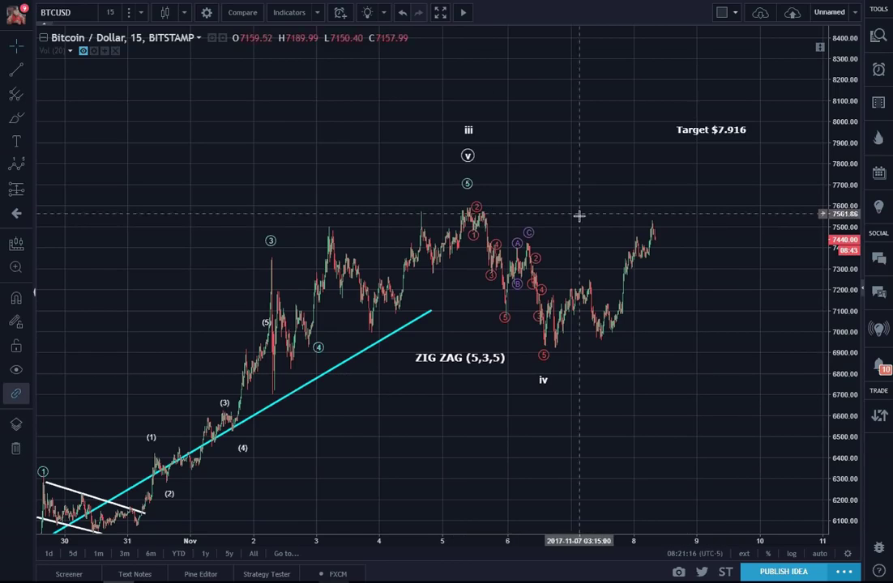
pyautogui.moveTo(467, 367); pyautogui.dragTo(437, 377)
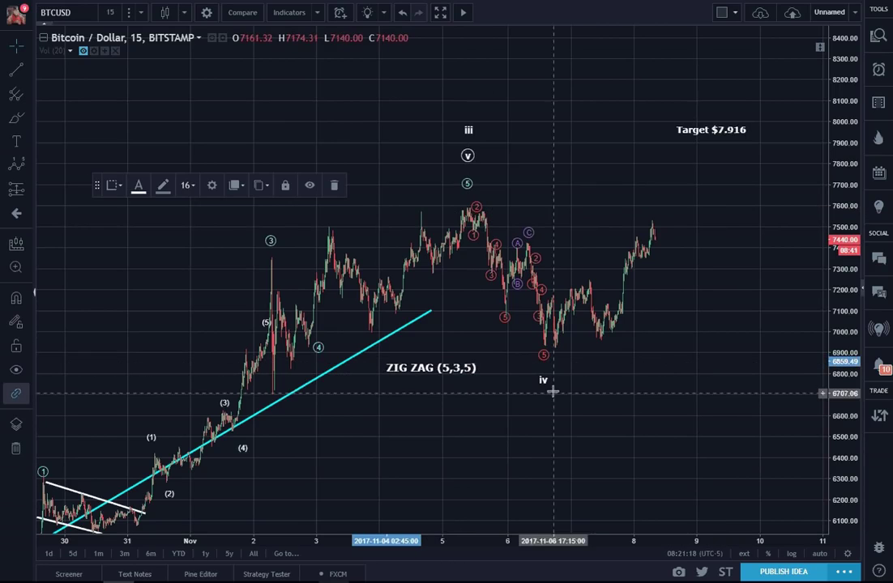
pyautogui.moveTo(544, 384); pyautogui.dragTo(545, 383)
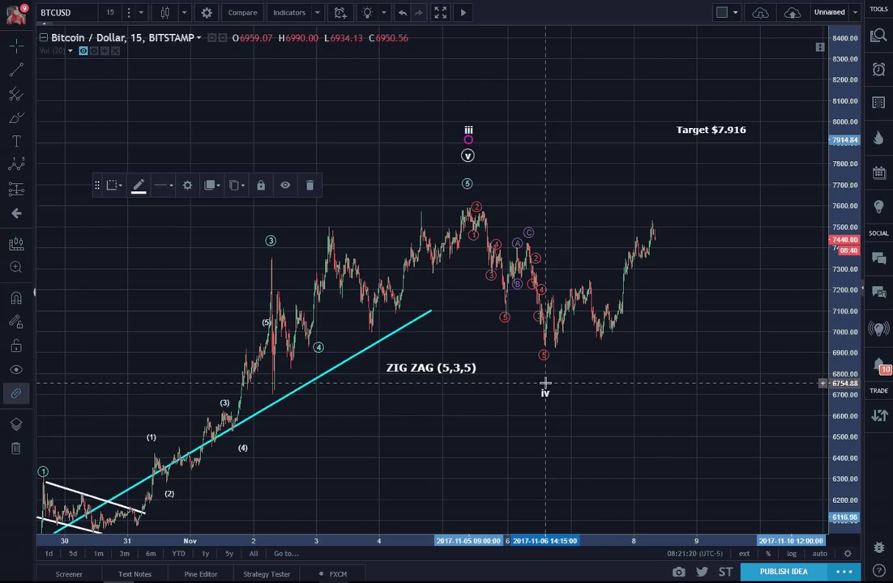
# - Add a red 'A' text label beneath the red wave 5 low before Nov 6
pyautogui.click(30, 168)
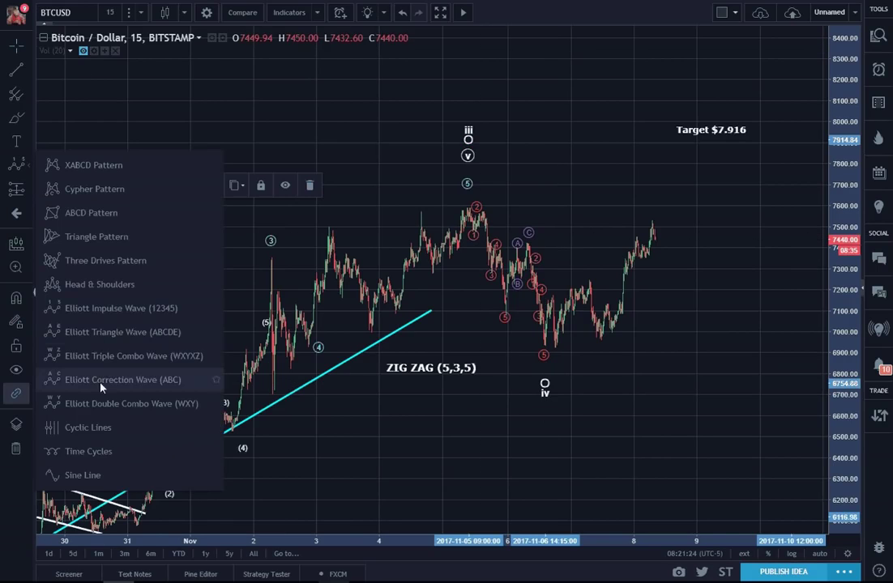
pyautogui.click(126, 378)
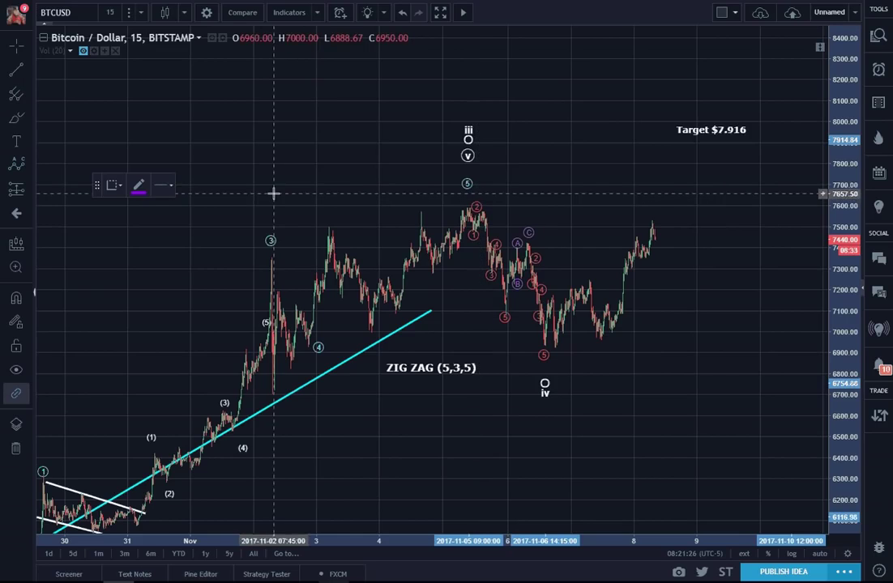
pyautogui.click(117, 165)
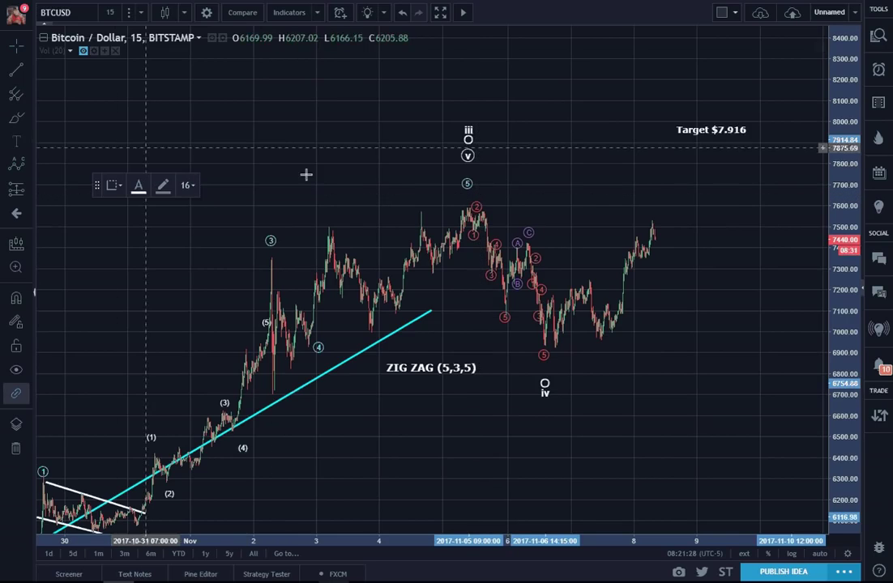
pyautogui.doubleClick(523, 340)
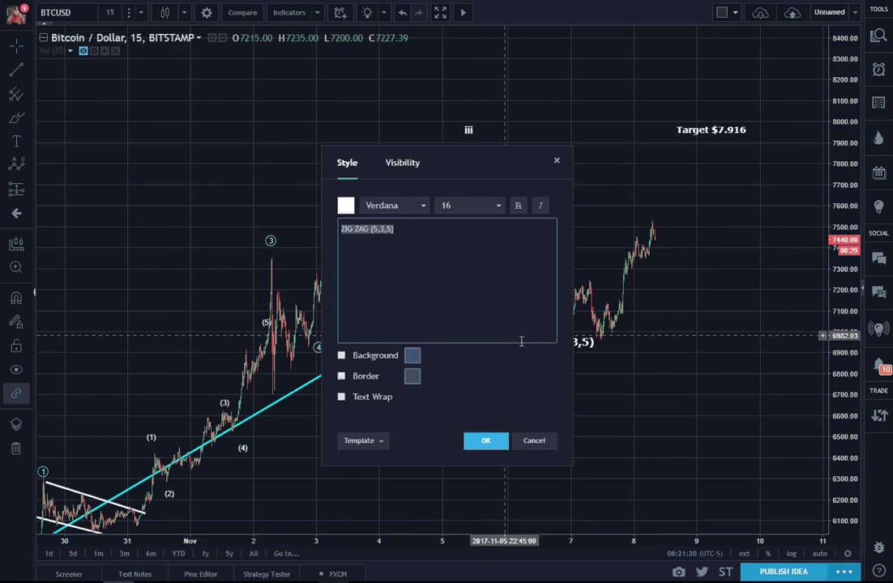
pyautogui.click(346, 208)
pyautogui.click(357, 238)
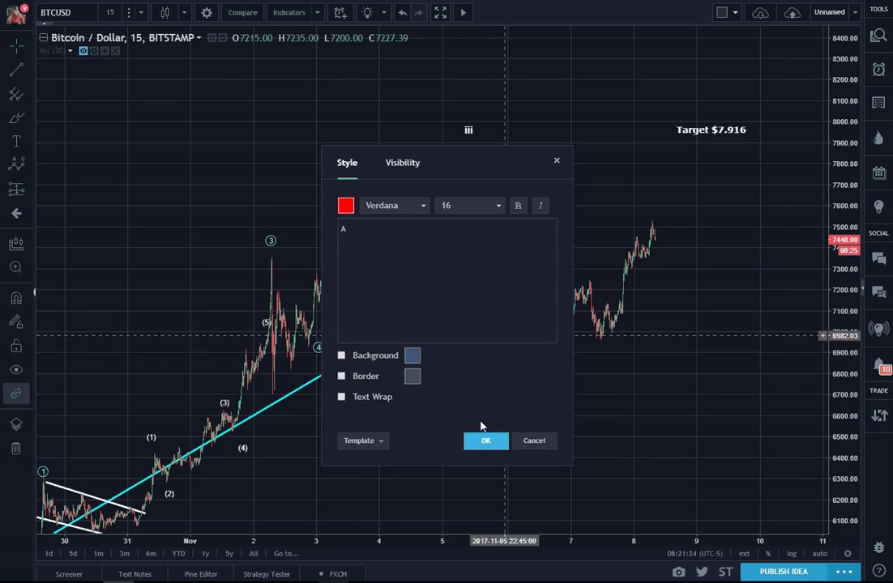
pyautogui.click(486, 442)
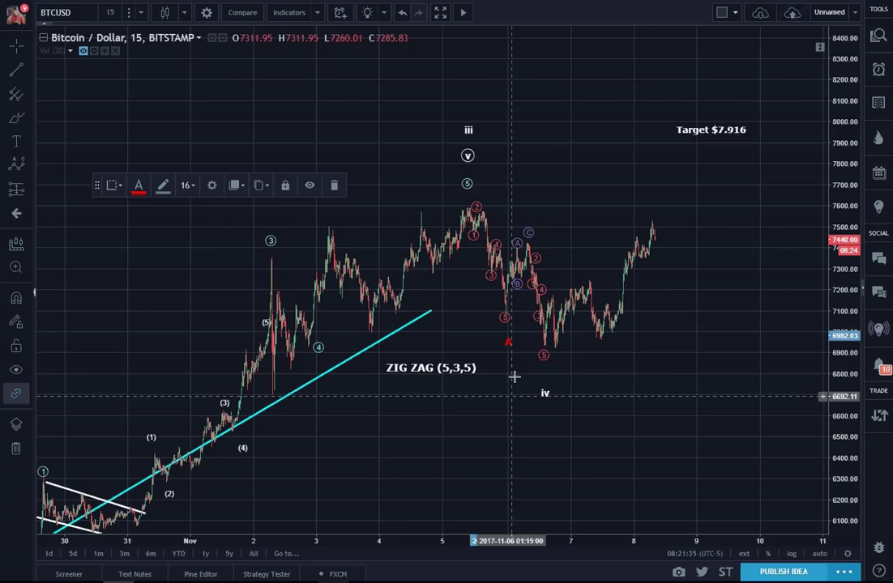
# - Add a red 'B' text label above the following peak
pyautogui.click(504, 316)
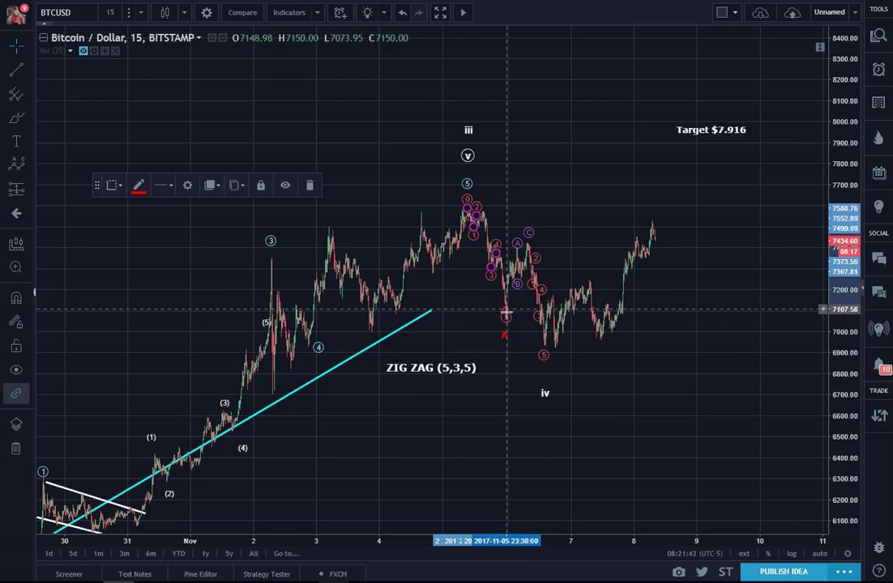
pyautogui.click(504, 315)
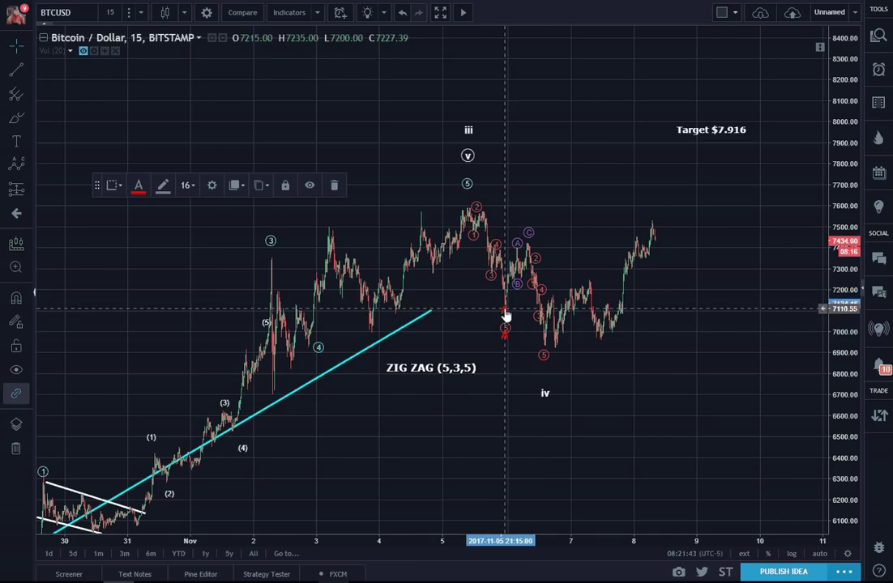
pyautogui.click(526, 215)
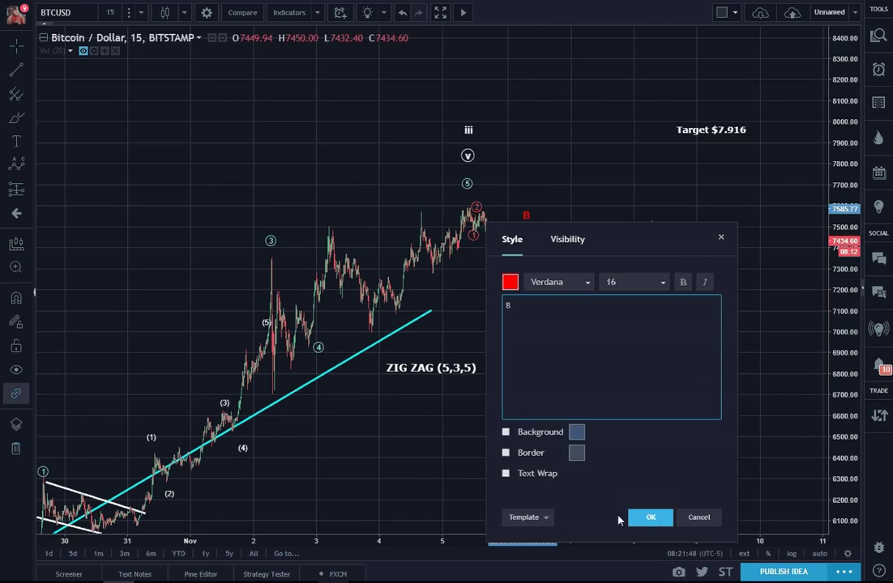
pyautogui.click(648, 515)
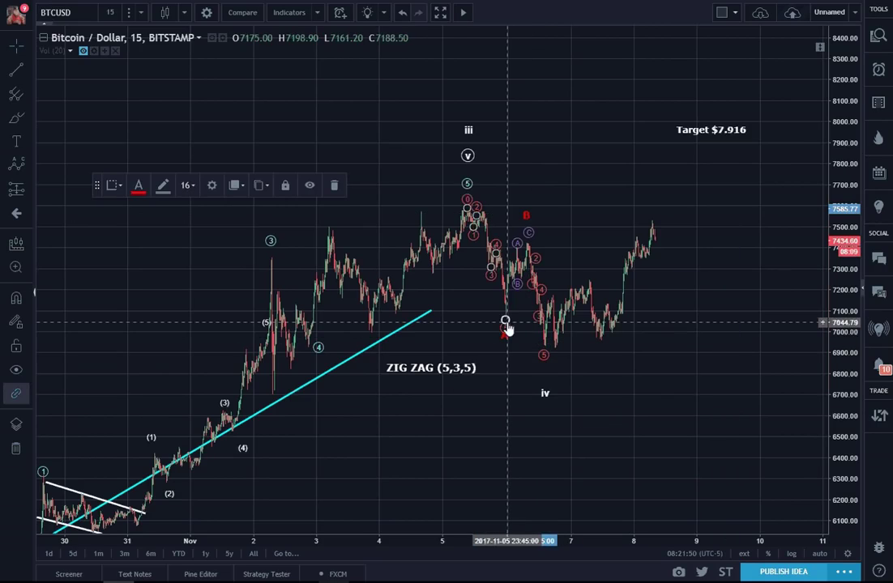
pyautogui.click(486, 292)
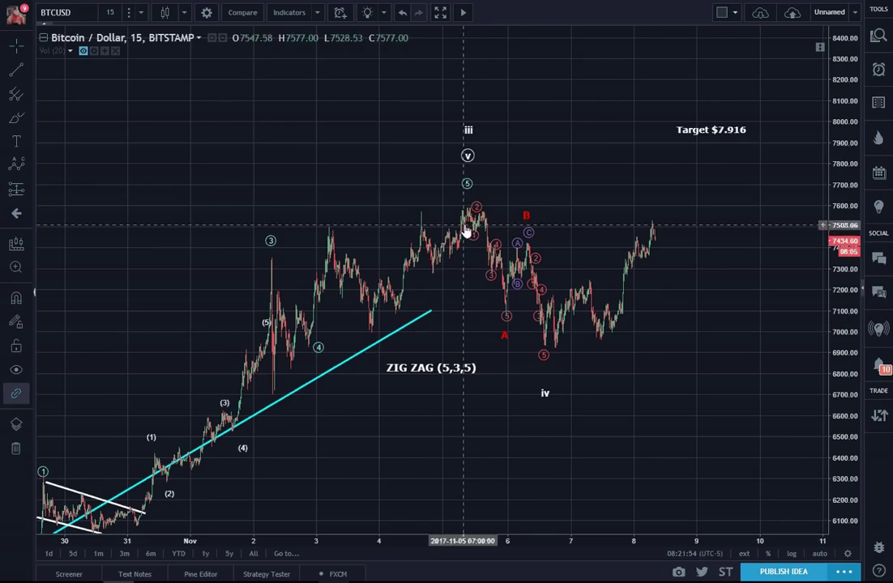
pyautogui.click(504, 339)
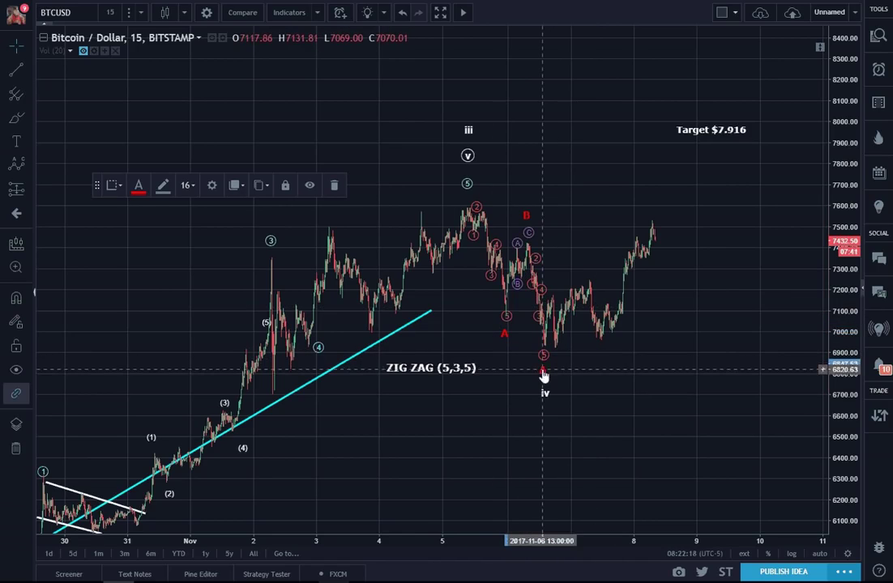
# - Confirm the red 'C' label's settings so it sits above the iv label
pyautogui.doubleClick(542, 368)
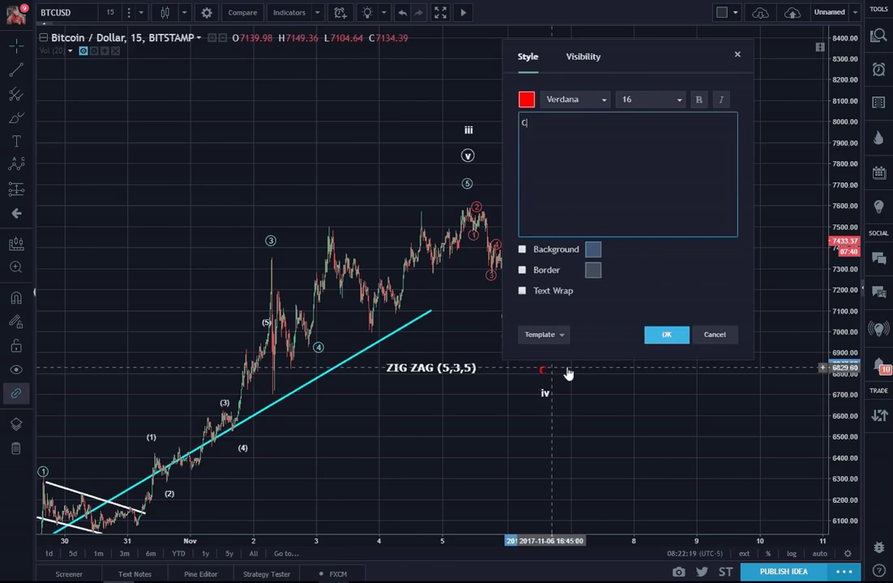
pyautogui.click(666, 335)
pyautogui.click(660, 399)
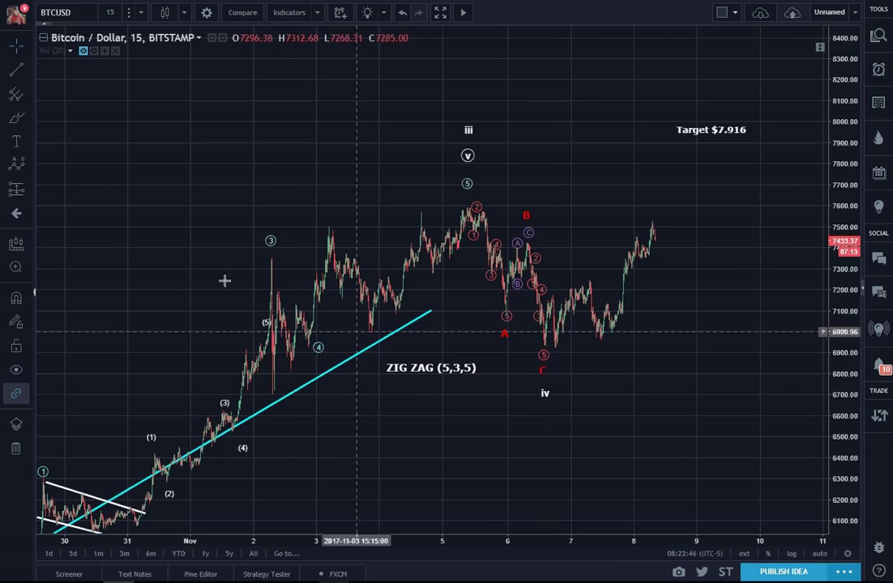
# - Draw a 1-5 impulse up from the C low, raising point 5 to about 7630
pyautogui.click(28, 167)
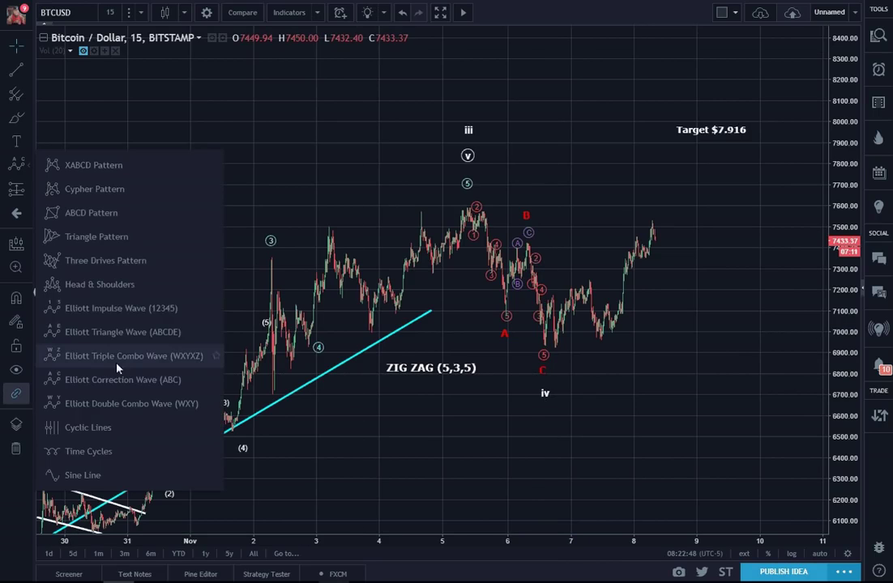
pyautogui.click(102, 307)
pyautogui.click(552, 346)
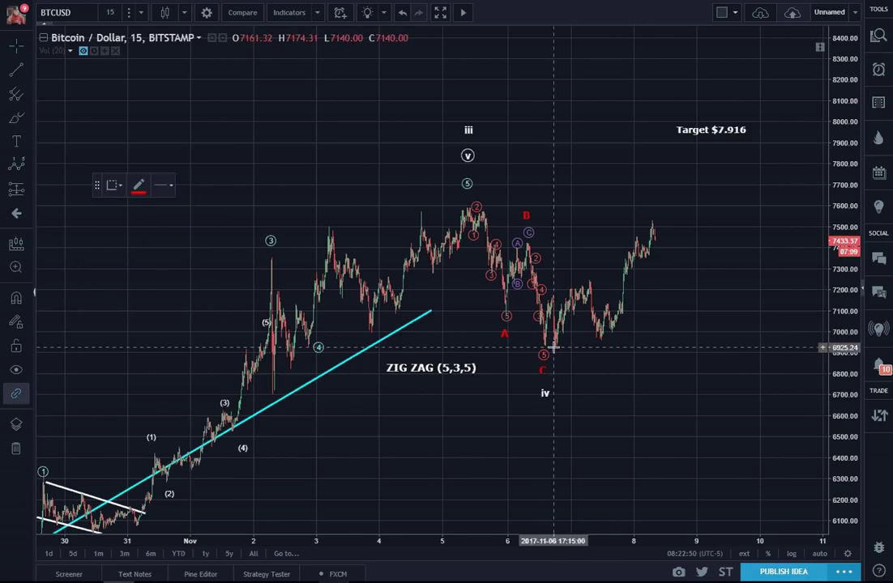
pyautogui.click(585, 280)
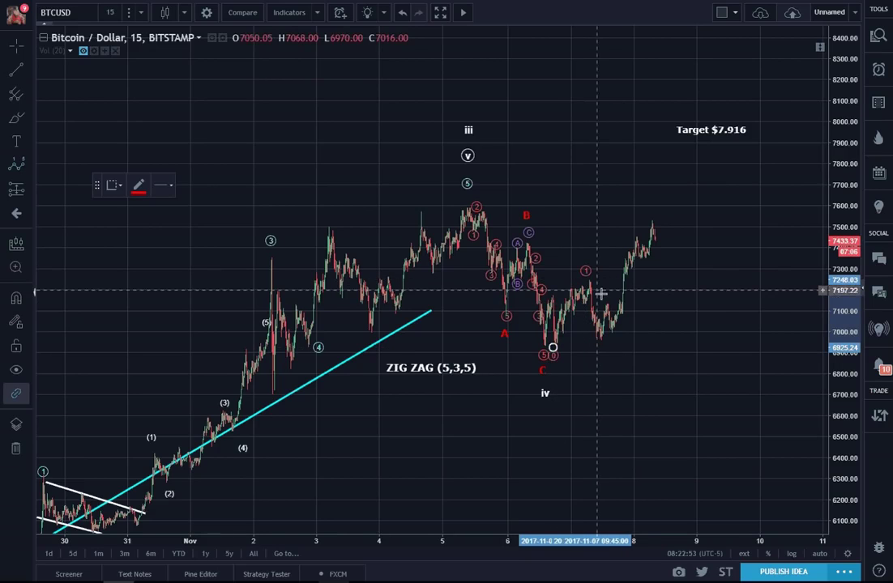
pyautogui.click(601, 338)
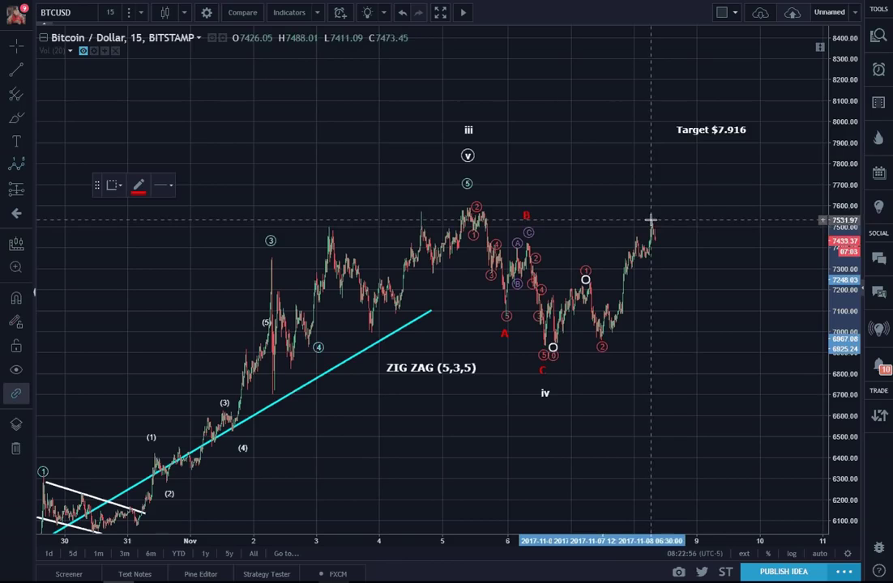
pyautogui.click(632, 234)
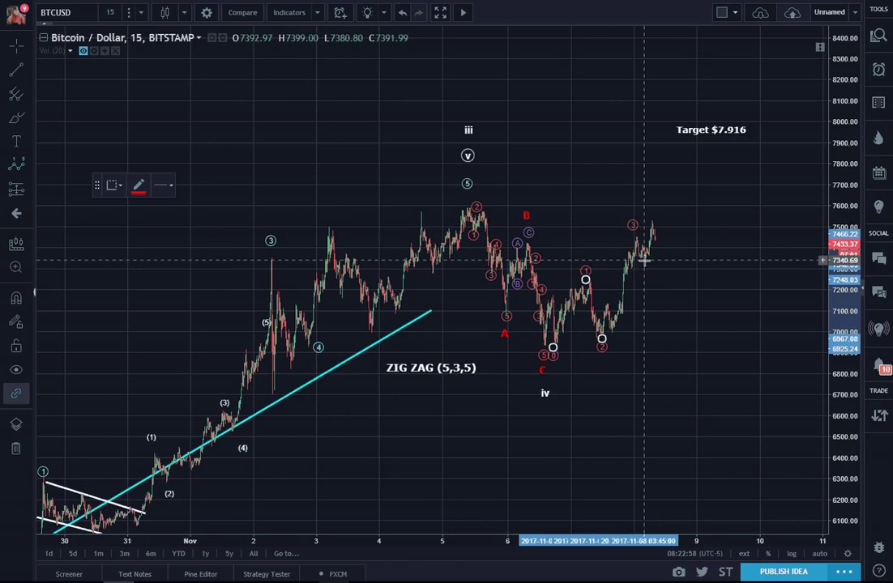
pyautogui.click(644, 261)
pyautogui.click(664, 208)
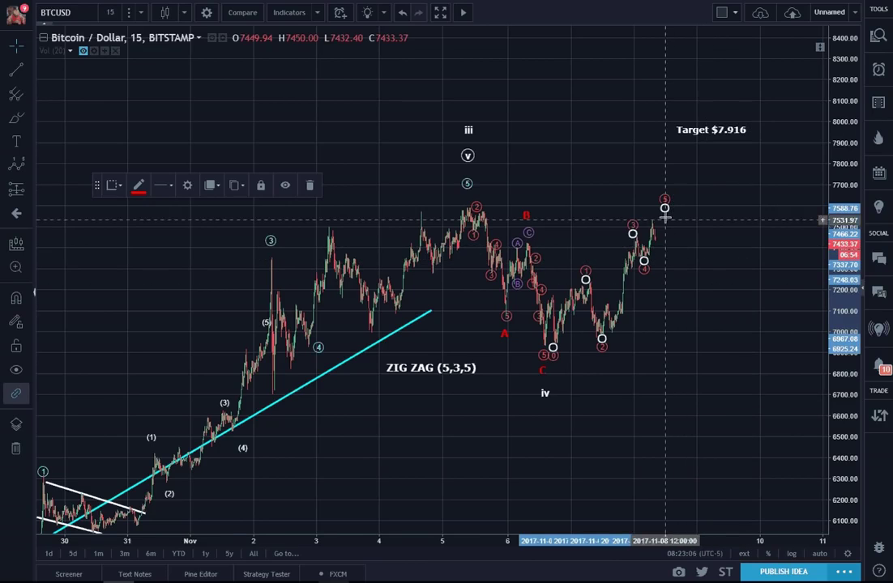
pyautogui.moveTo(665, 212); pyautogui.dragTo(671, 195)
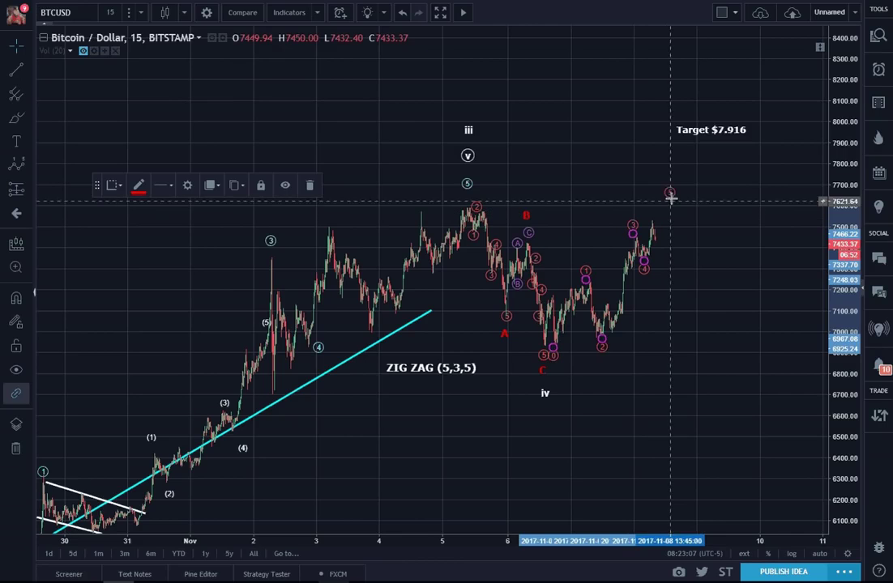
pyautogui.click(694, 298)
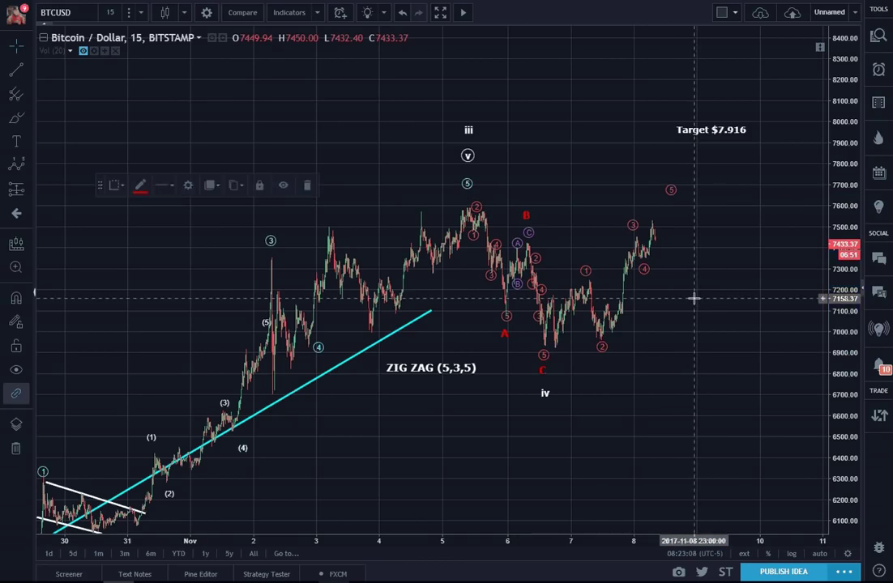
# - Recolour the new impulse wave cyan
pyautogui.doubleClick(587, 273)
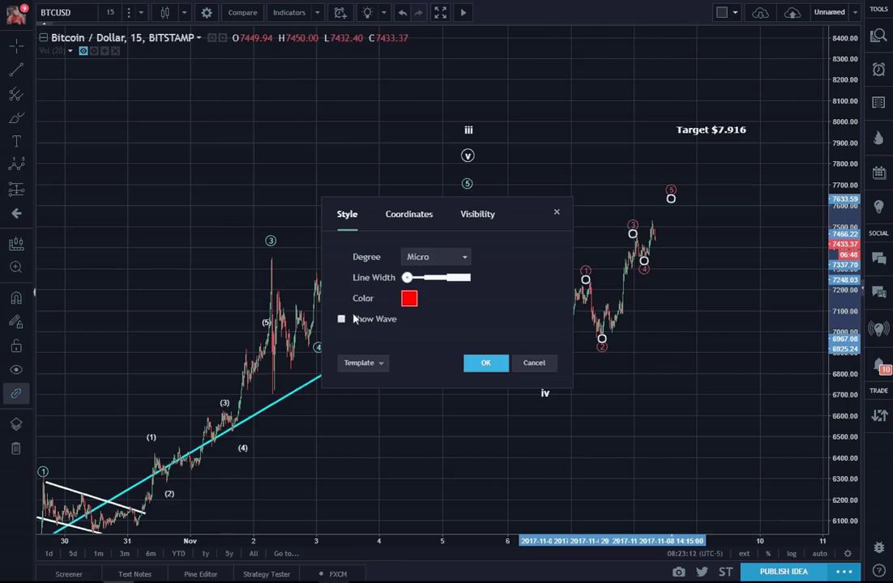
pyautogui.click(408, 299)
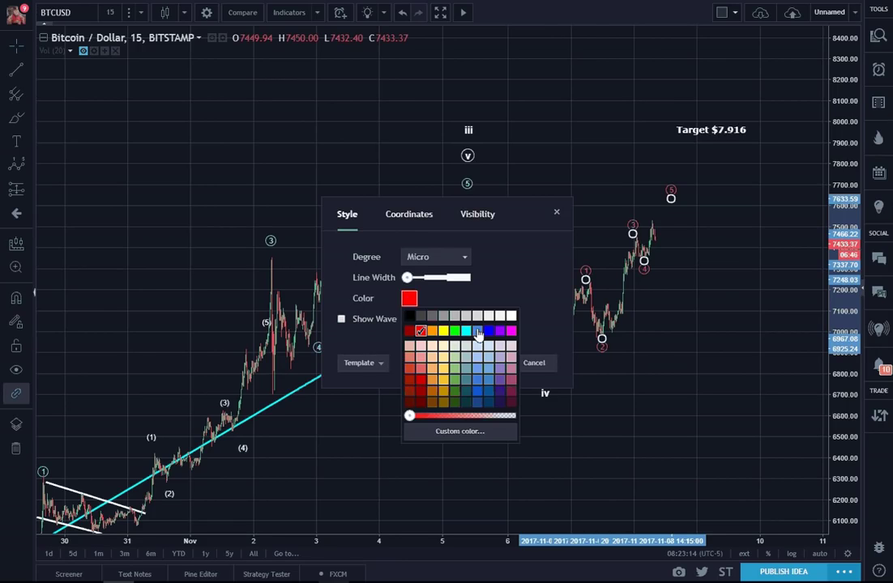
pyautogui.click(466, 332)
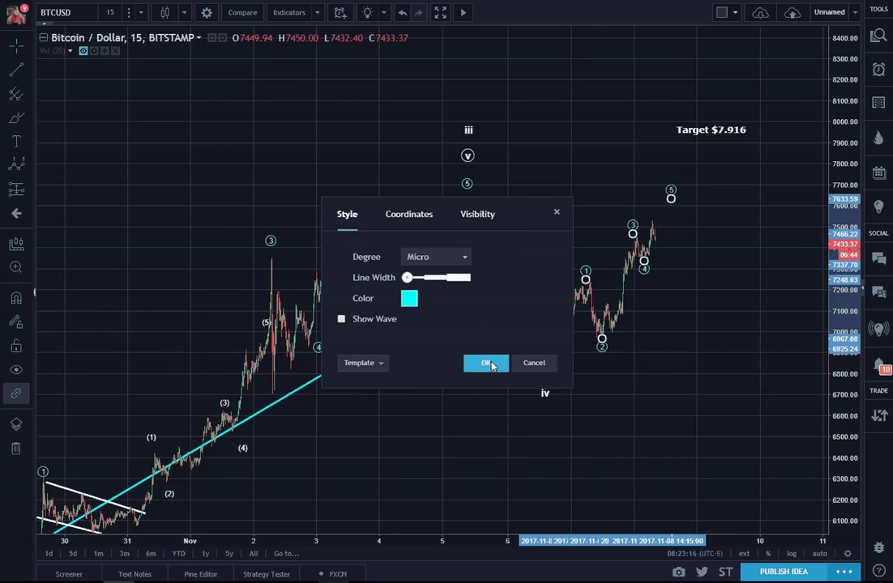
pyautogui.click(486, 362)
pyautogui.click(607, 360)
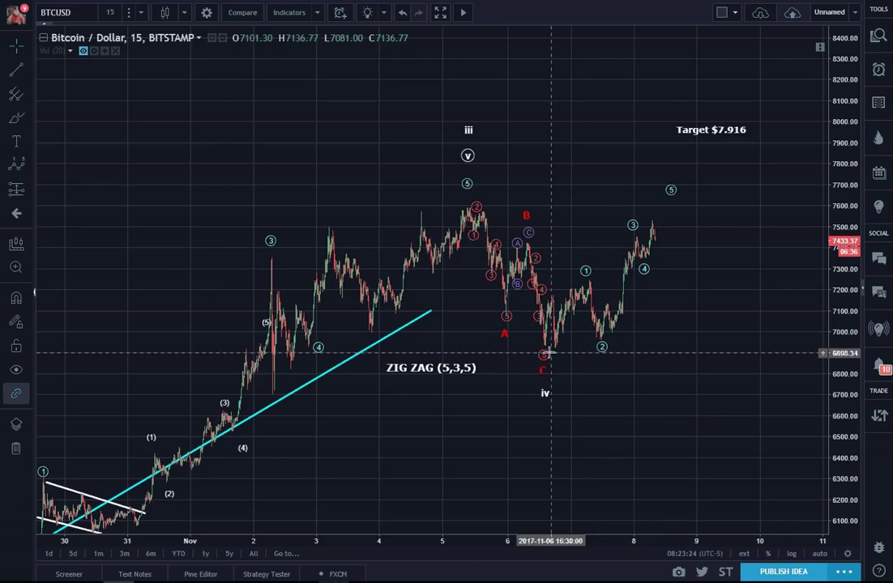
# - Adjust the anchor near the C low and move the red C and iv labels slightly right
pyautogui.moveTo(544, 354)
pyautogui.mouseDown()
pyautogui.moveTo(561, 353)
pyautogui.moveTo(556, 389)
pyautogui.mouseUp()
pyautogui.click(539, 367)
pyautogui.click(553, 391)
pyautogui.click(642, 384)
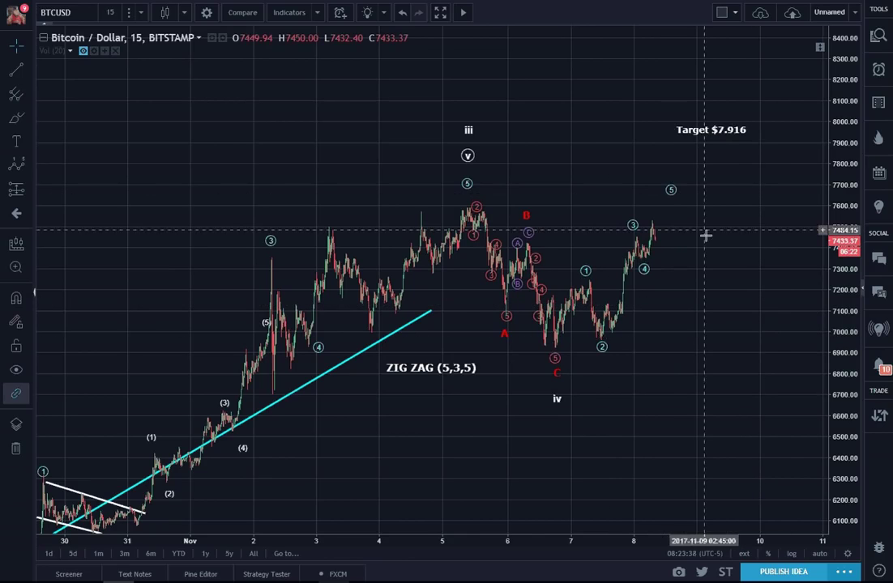
# - Draw a red A-B-C correction falling from the cyan wave 5 toward 7300
pyautogui.click(33, 170)
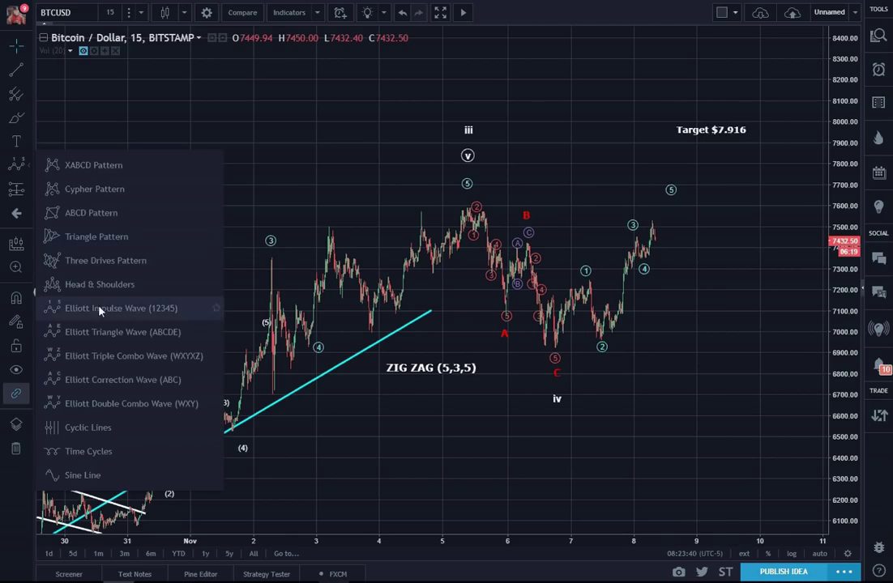
pyautogui.click(114, 380)
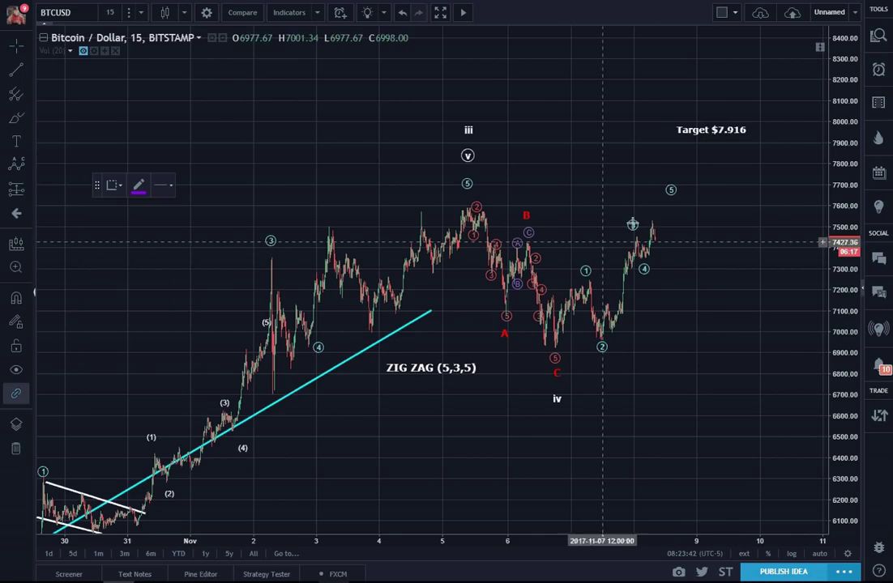
pyautogui.click(672, 198)
pyautogui.click(690, 231)
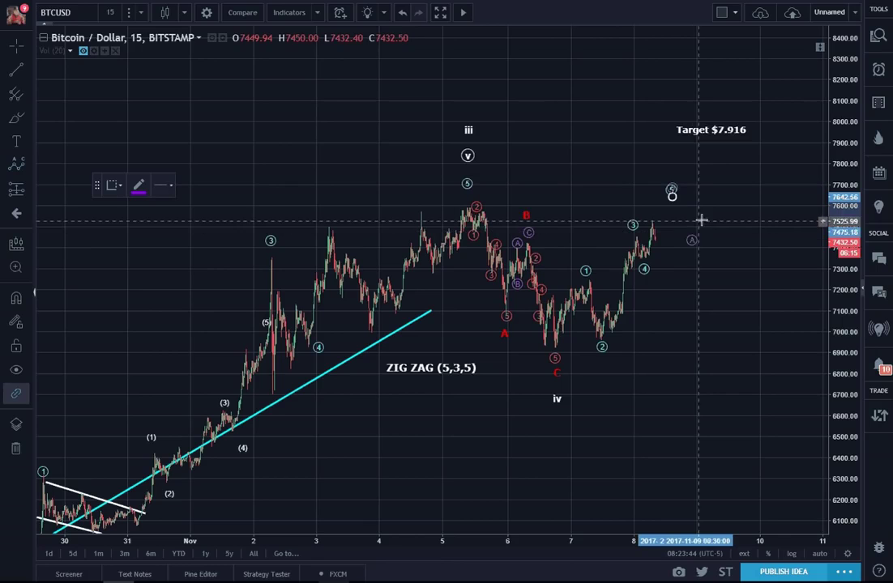
pyautogui.click(704, 219)
pyautogui.click(718, 261)
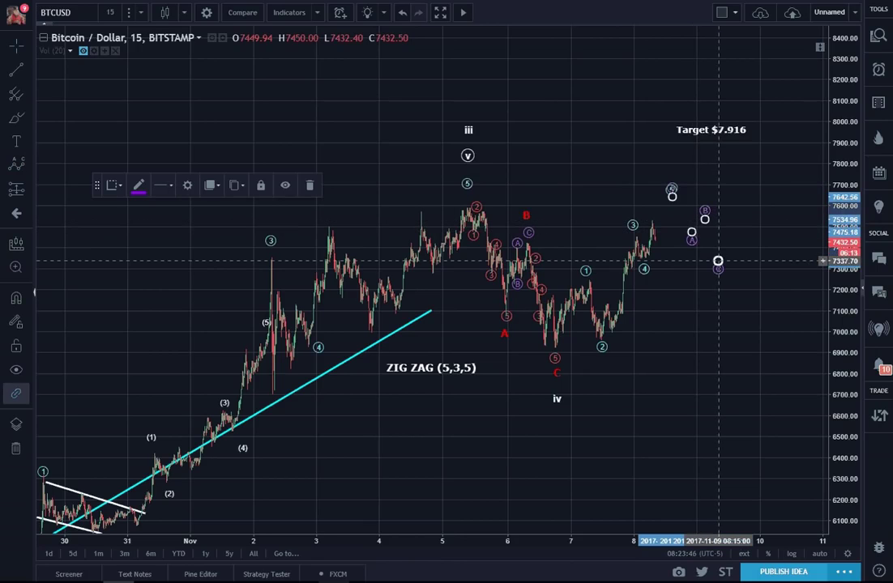
pyautogui.click(139, 187)
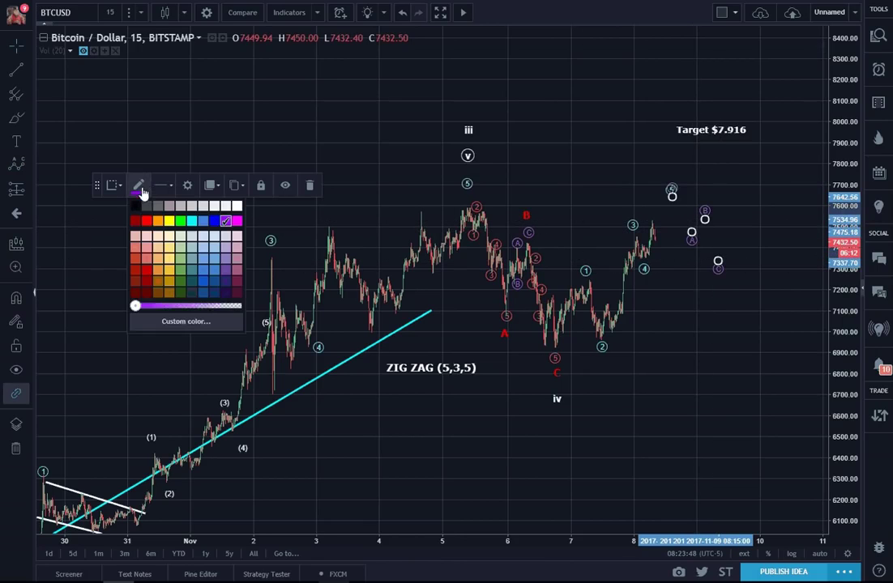
pyautogui.click(149, 222)
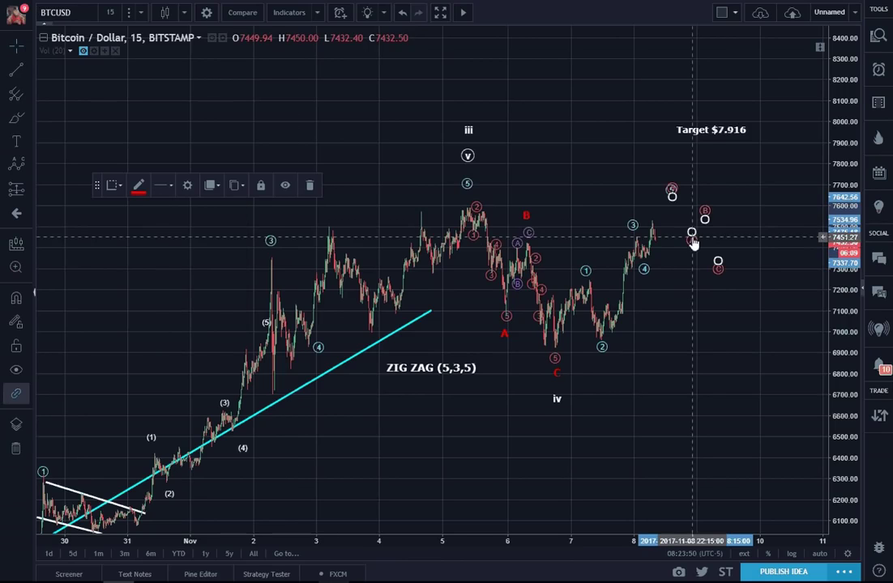
# - Lower point A slightly, show the connecting wave lines, and pan the chart left
pyautogui.moveTo(693, 243); pyautogui.dragTo(689, 250)
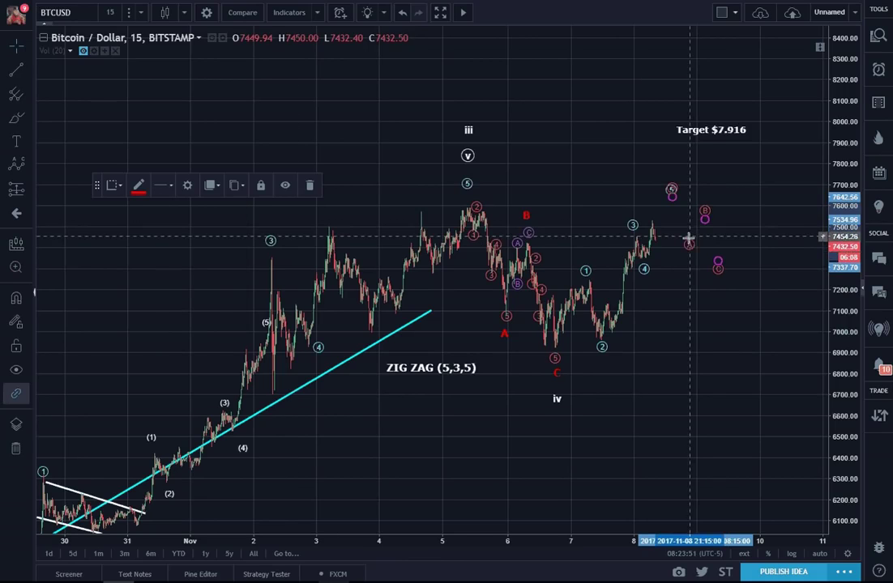
pyautogui.doubleClick(719, 265)
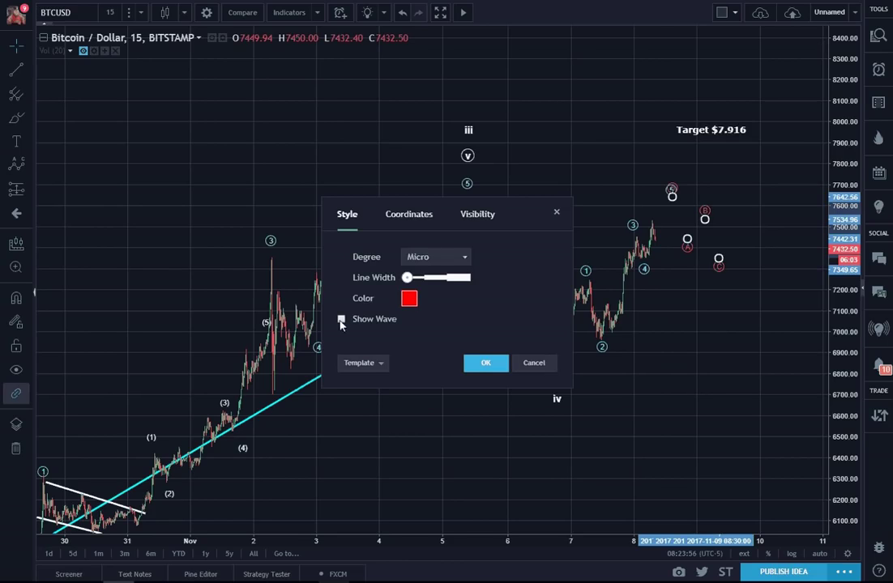
pyautogui.click(481, 364)
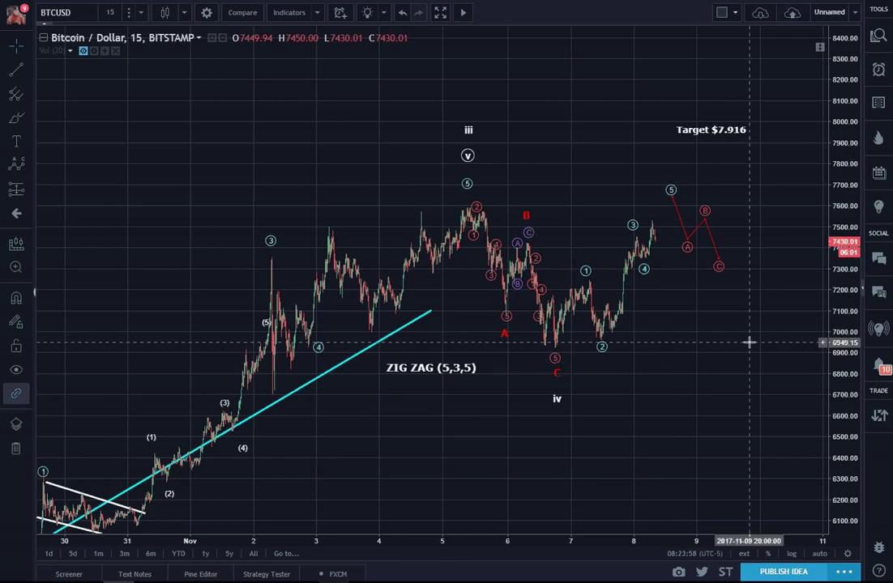
pyautogui.moveTo(700, 345); pyautogui.dragTo(652, 345)
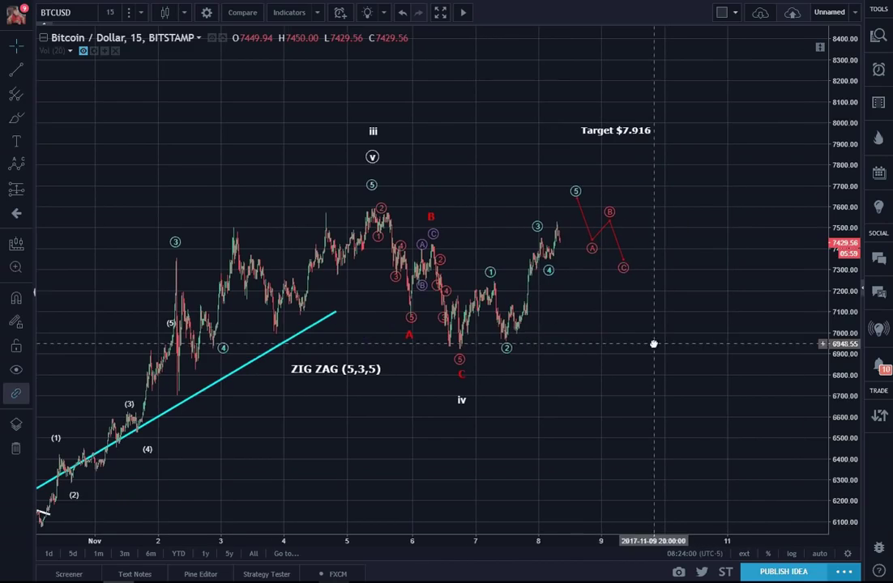
pyautogui.click(24, 163)
# - Draw a cyan 1–5 impulse rising from the projected C low to past the target
pyautogui.click(74, 308)
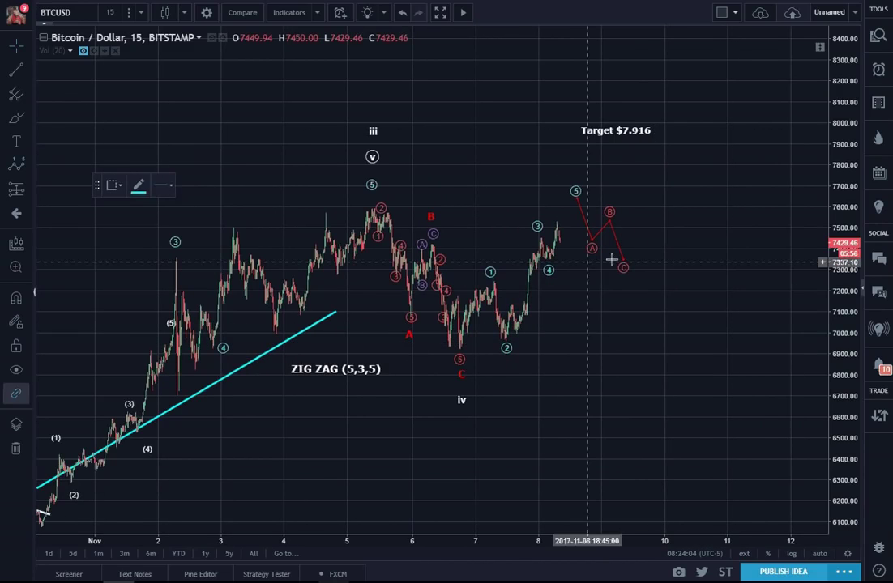
pyautogui.click(624, 262)
pyautogui.click(647, 208)
pyautogui.click(659, 224)
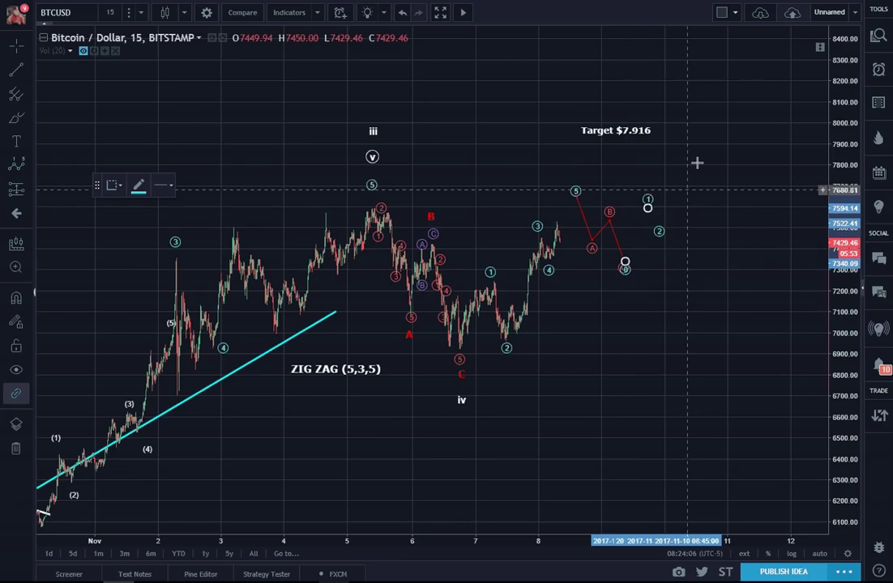
pyautogui.click(704, 147)
pyautogui.click(719, 170)
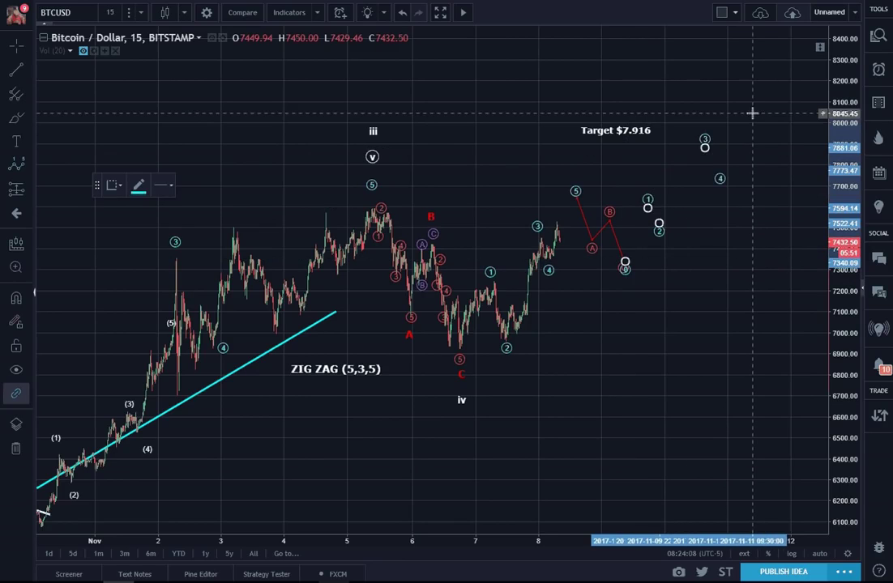
pyautogui.click(751, 112)
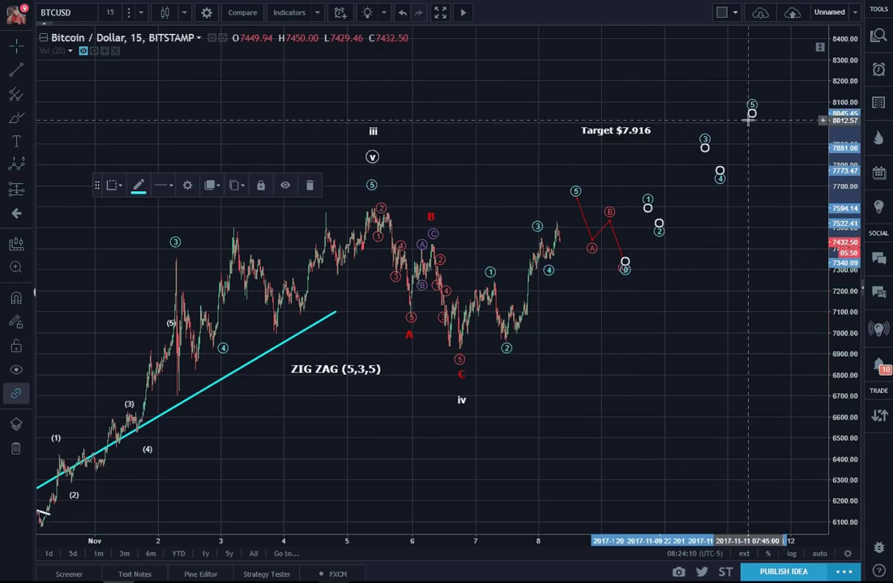
# - Show connecting lines on the new rally wave and pan the chart slightly right
pyautogui.doubleClick(752, 115)
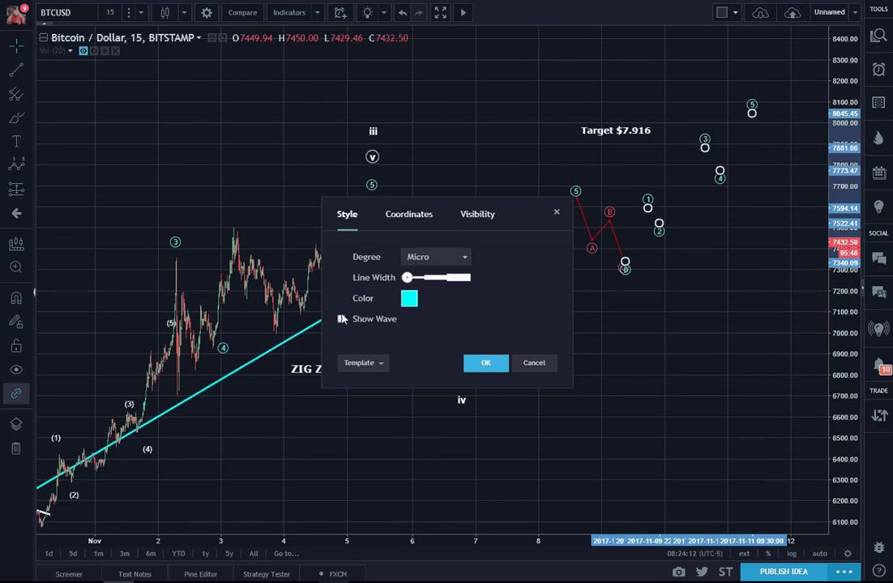
pyautogui.click(473, 366)
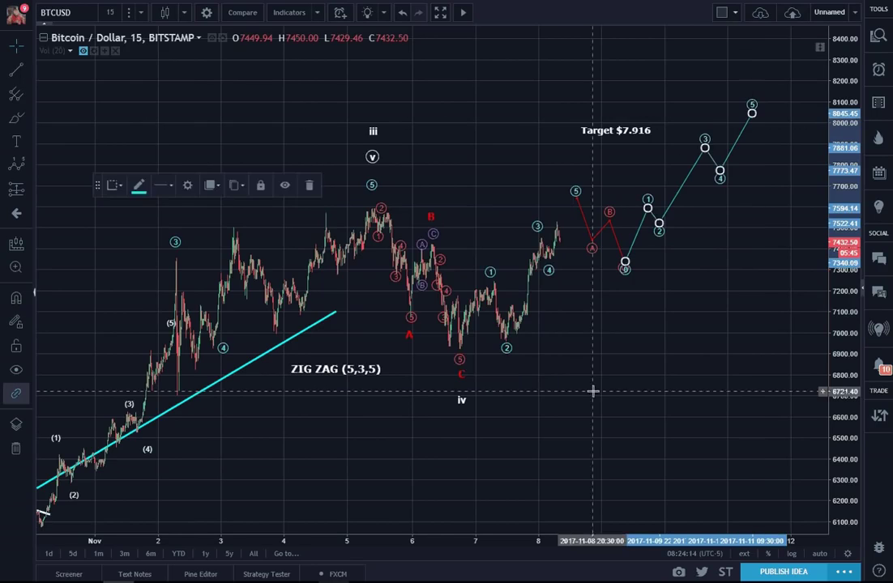
pyautogui.click(602, 366)
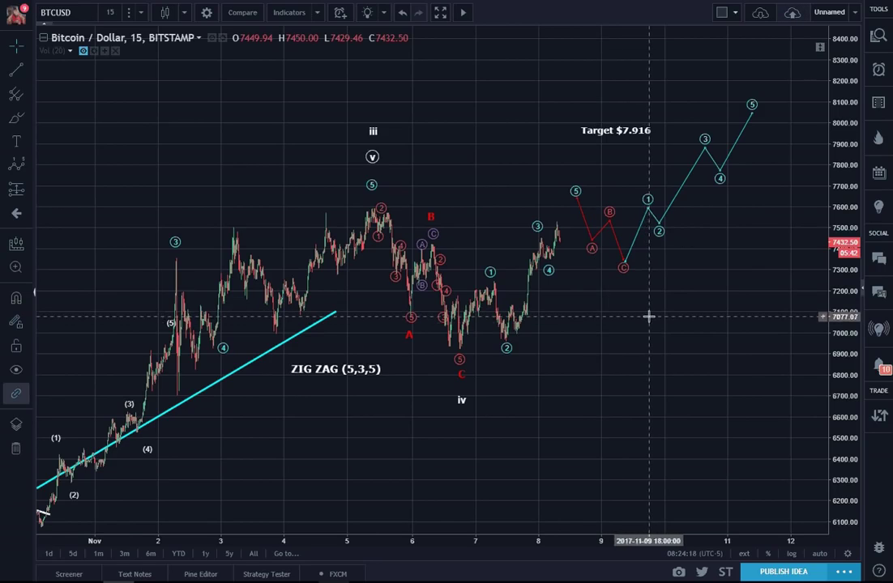
pyautogui.moveTo(732, 356); pyautogui.dragTo(755, 358)
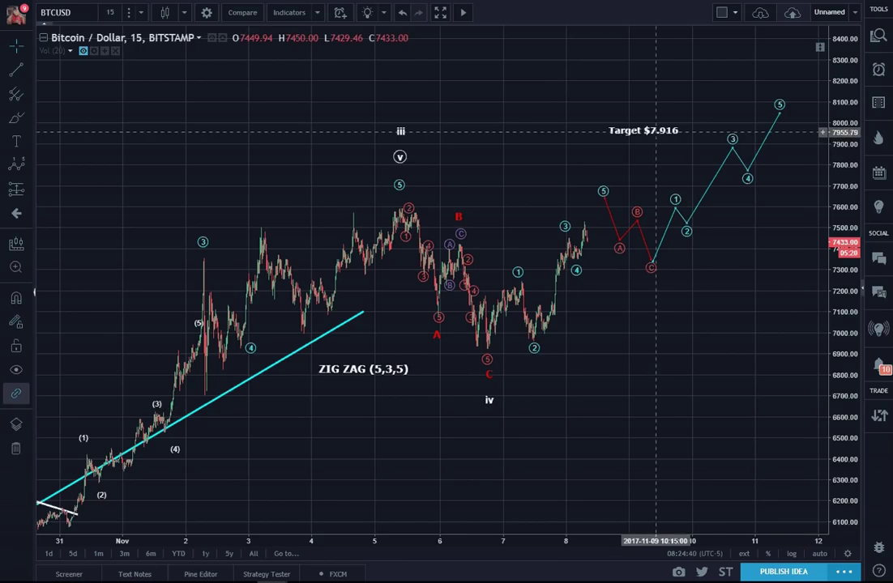
# - Delete the projected cyan wave, the projected red ABC and the cyan 1–4 count
pyautogui.click(737, 162)
pyautogui.press('Delete')
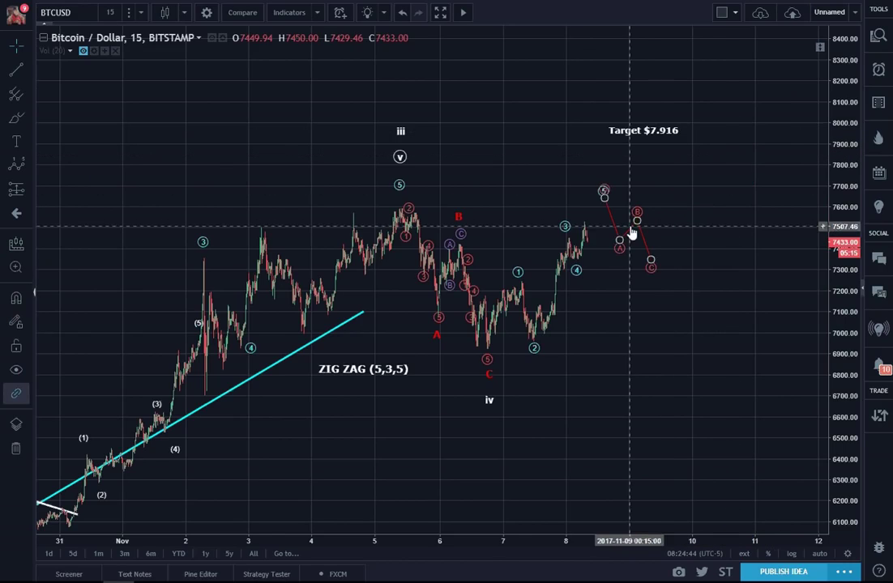
pyautogui.click(632, 233)
pyautogui.press('Delete')
pyautogui.click(572, 276)
pyautogui.press('Delete')
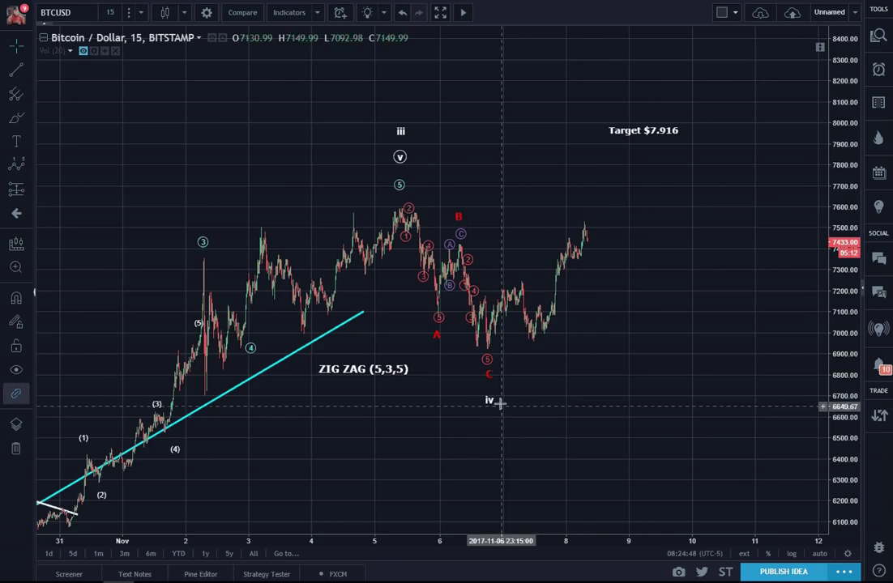
# - Lower the iv label, move red C right near 6600, A below the low, B onto the latest high
pyautogui.moveTo(489, 397); pyautogui.dragTo(490, 414)
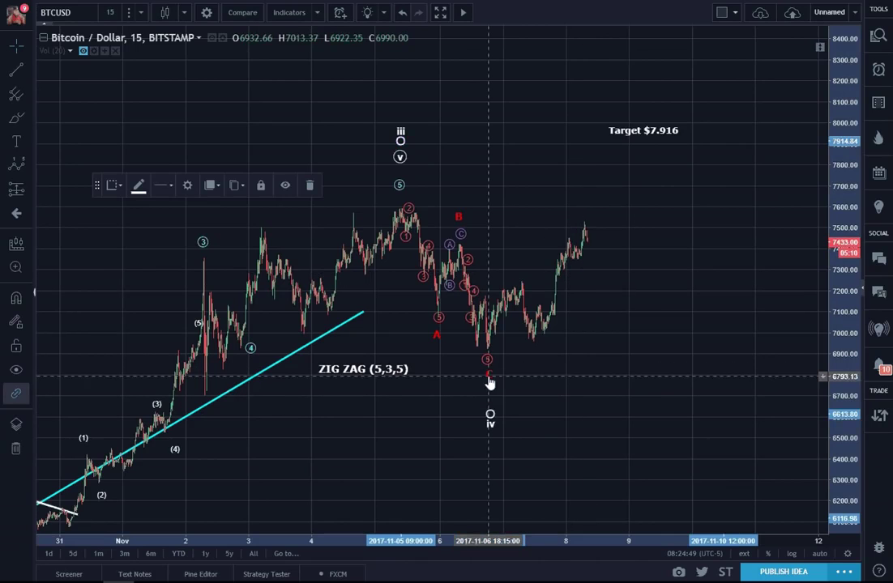
pyautogui.moveTo(489, 377); pyautogui.dragTo(695, 419)
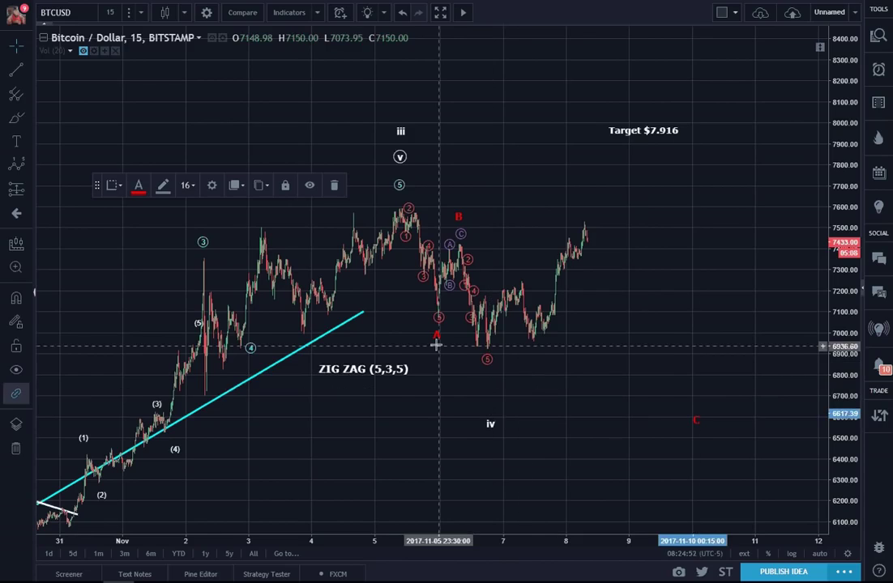
pyautogui.moveTo(435, 337); pyautogui.dragTo(488, 383)
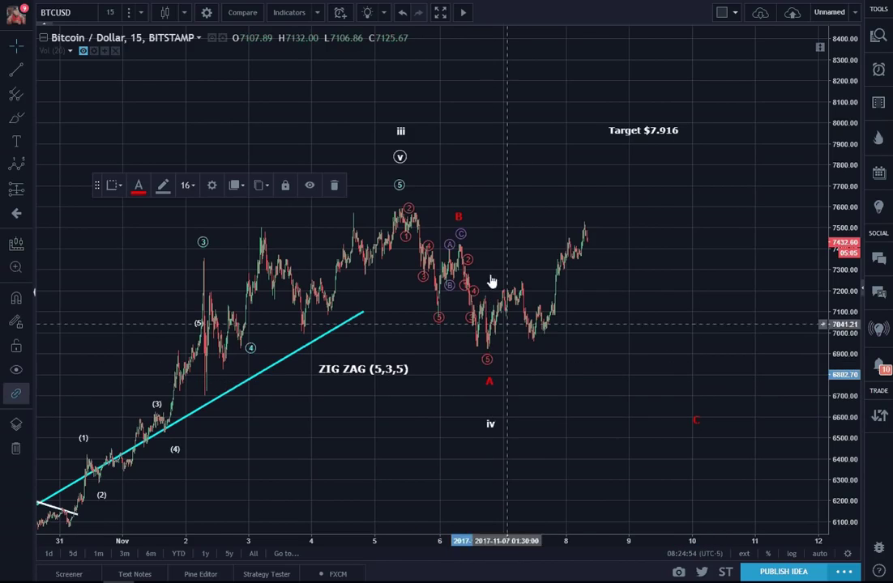
pyautogui.moveTo(460, 226); pyautogui.dragTo(594, 217)
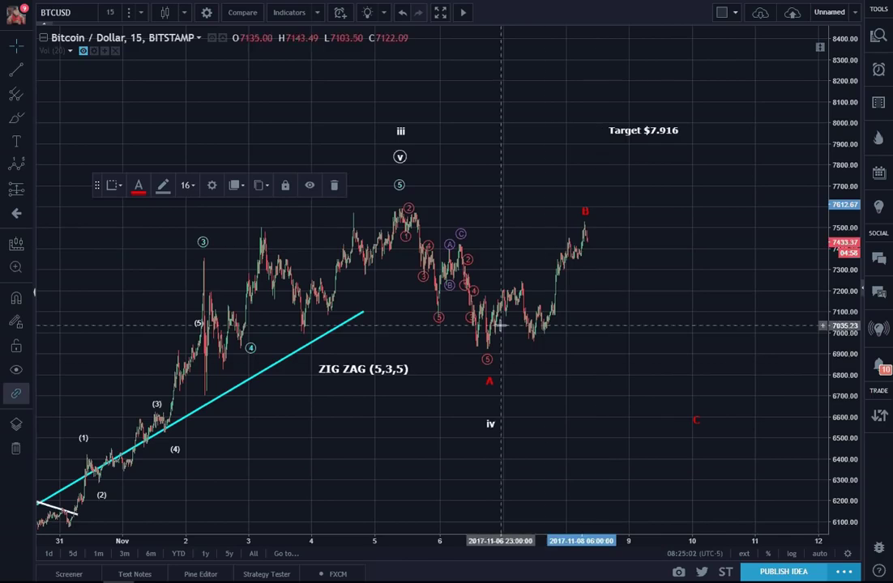
# - Choose the Elliott Correction Wave (ABC) drawing and colour it purple
pyautogui.click(141, 245)
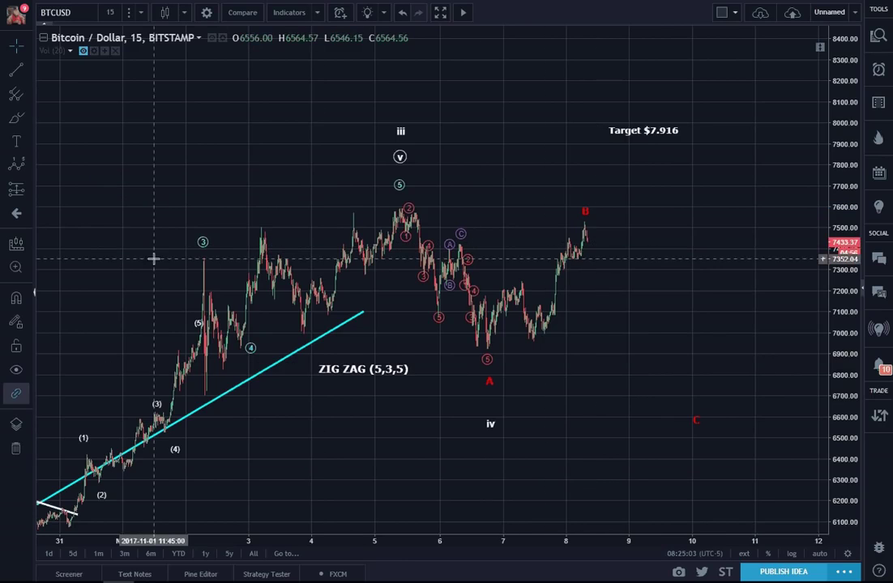
pyautogui.click(28, 168)
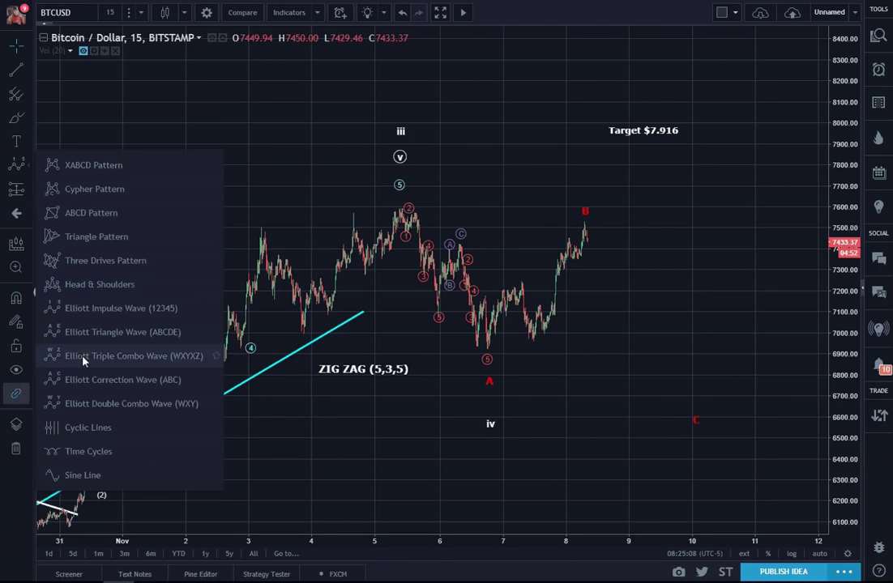
pyautogui.click(89, 387)
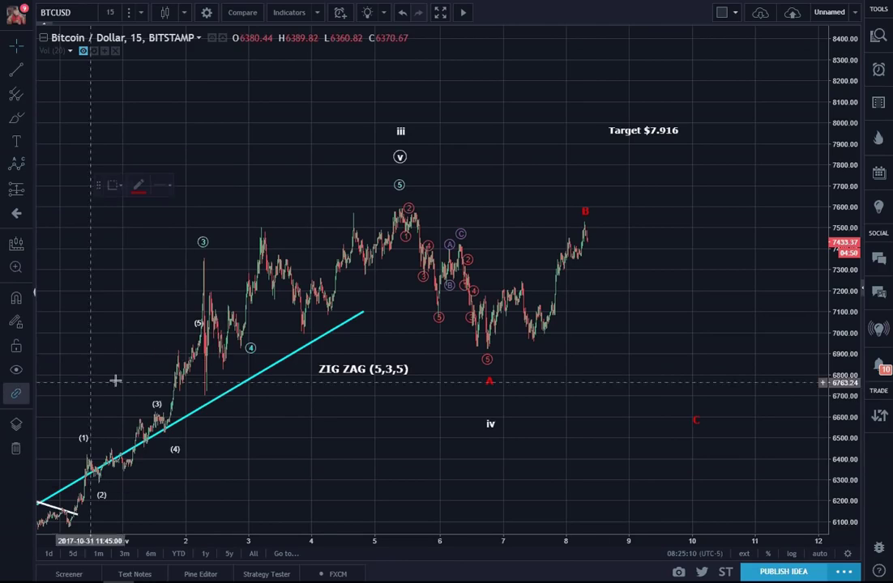
pyautogui.click(140, 189)
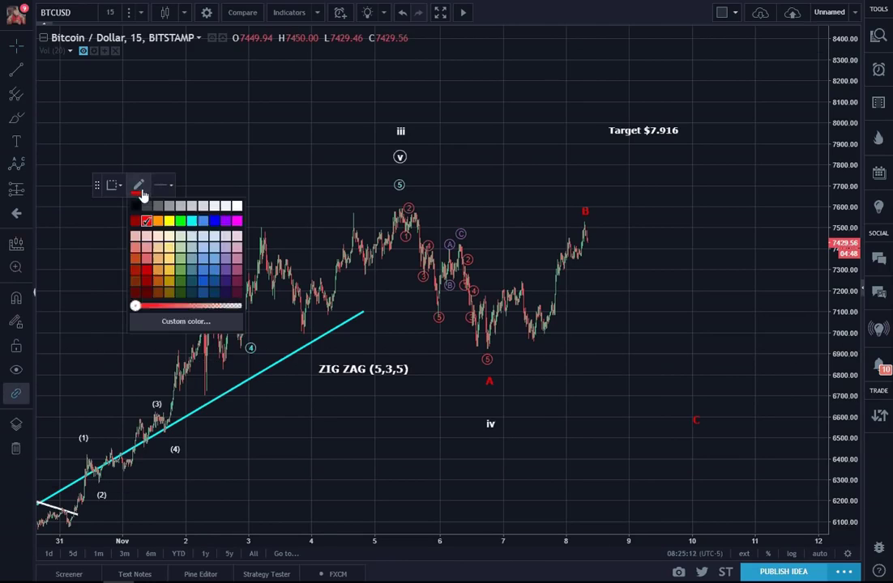
pyautogui.click(226, 222)
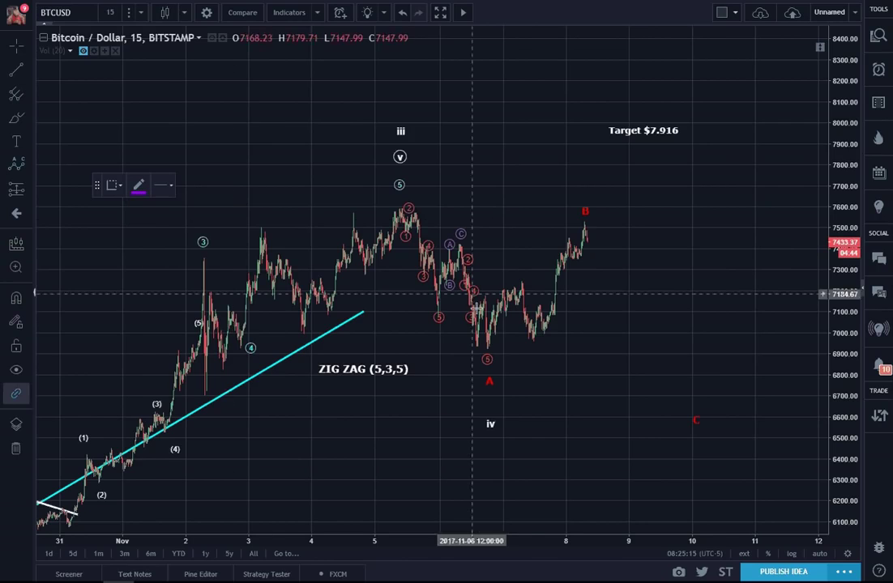
# - Place the purple correction from the wave-5 low through the swing high and low to the latest high
pyautogui.click(490, 348)
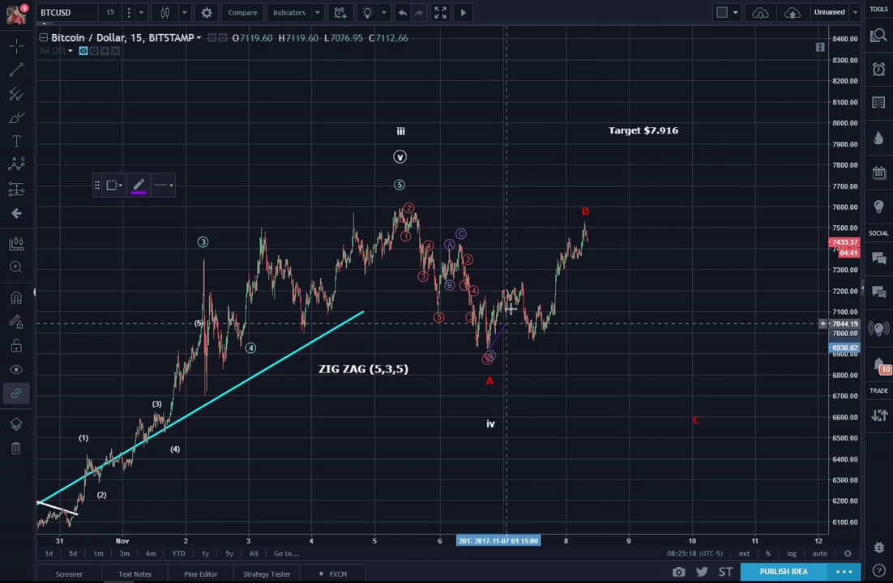
pyautogui.click(528, 299)
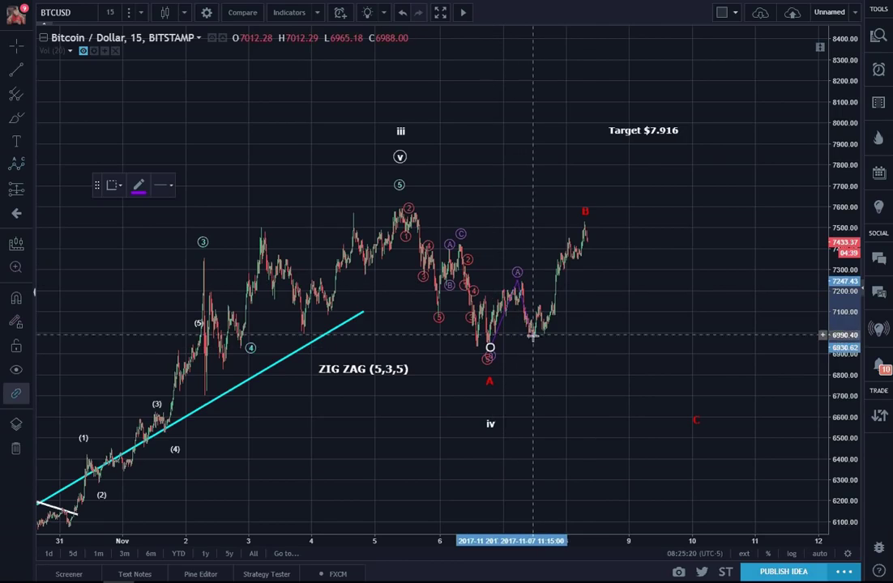
pyautogui.click(532, 339)
pyautogui.click(585, 222)
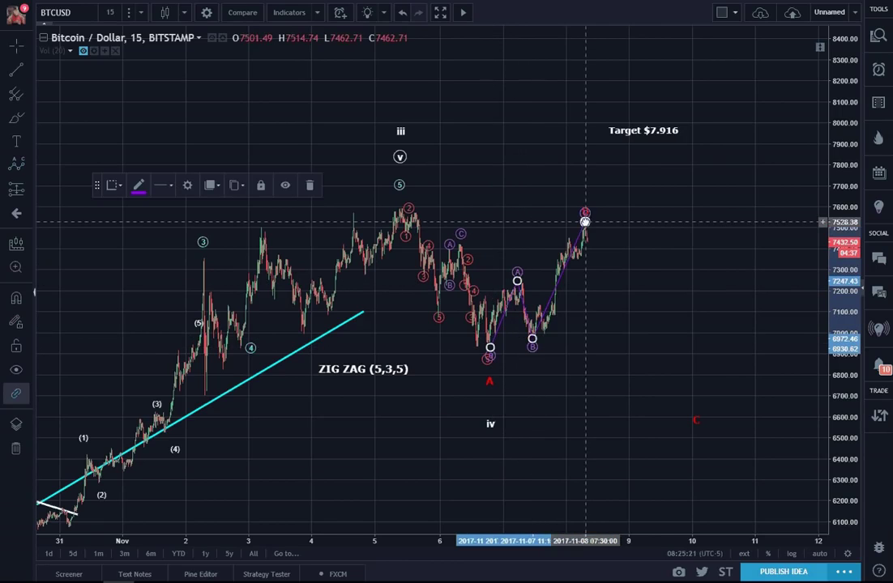
pyautogui.moveTo(585, 222)
pyautogui.mouseDown()
pyautogui.moveTo(594, 228)
pyautogui.moveTo(586, 220)
pyautogui.mouseUp()
# - Refine purple points A and B onto the swing high and low, then confirm the wave settings
pyautogui.click(585, 202)
pyautogui.write('B')
pyautogui.moveTo(508, 274); pyautogui.dragTo(514, 276)
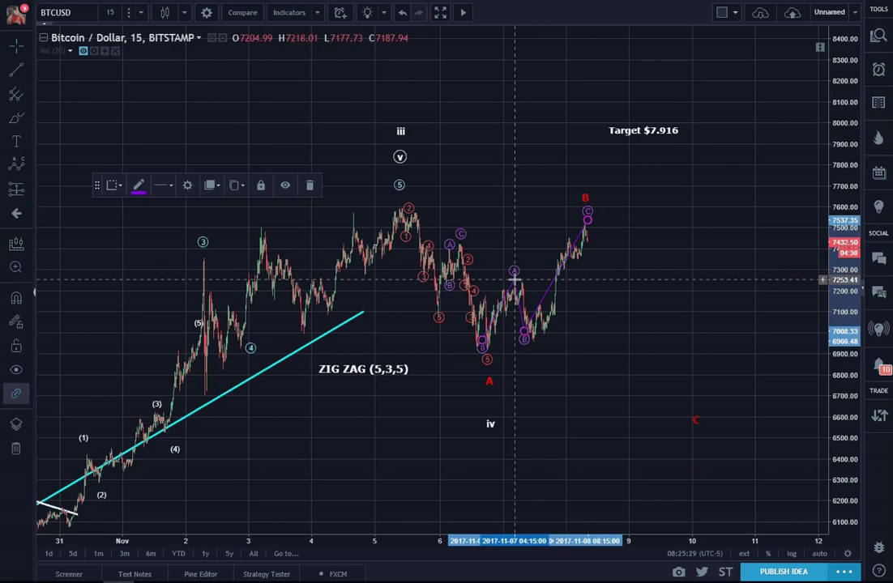
pyautogui.moveTo(524, 333); pyautogui.dragTo(533, 347)
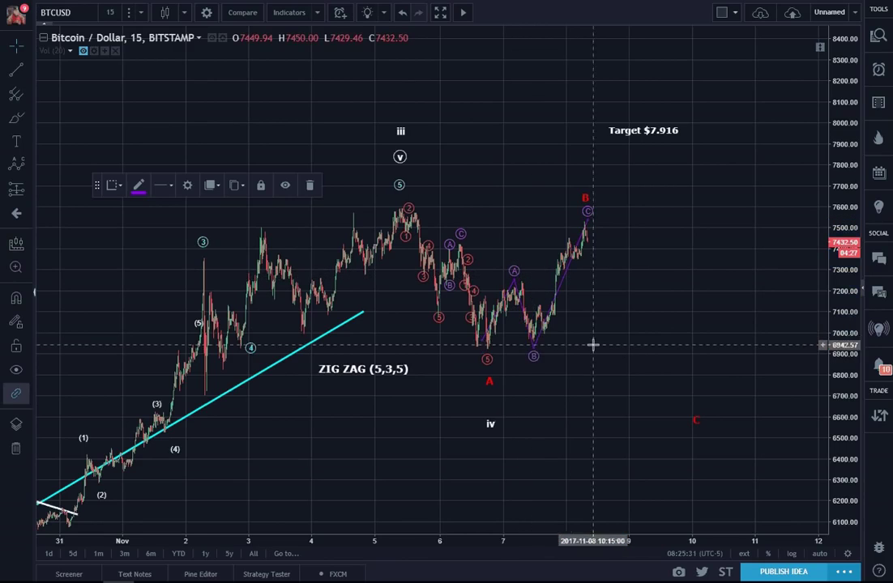
pyautogui.click(653, 341)
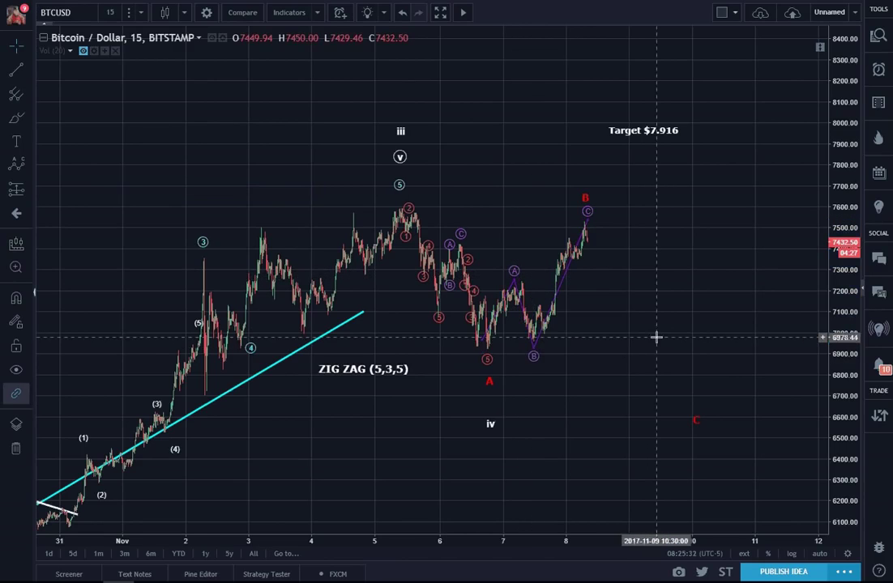
pyautogui.doubleClick(514, 284)
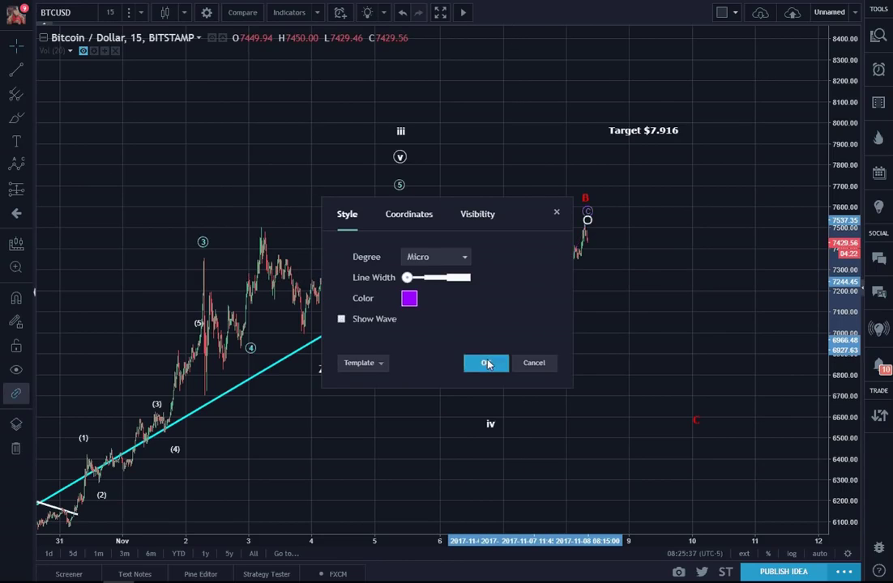
pyautogui.click(486, 364)
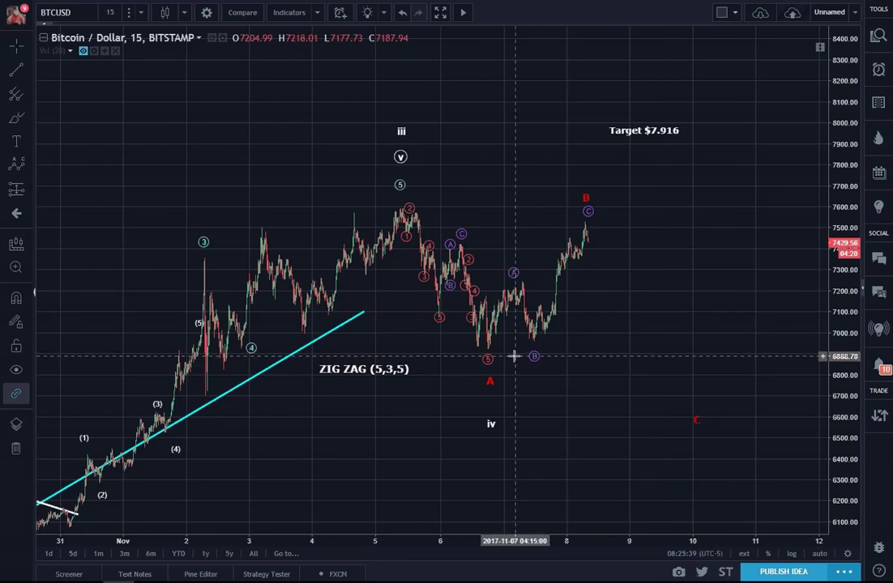
# - Zoom in and stretch the price scale around the recent swings, then inspect the purple correction
pyautogui.scroll(5, 588, 356)
pyautogui.moveTo(857, 428); pyautogui.dragTo(724, 305)
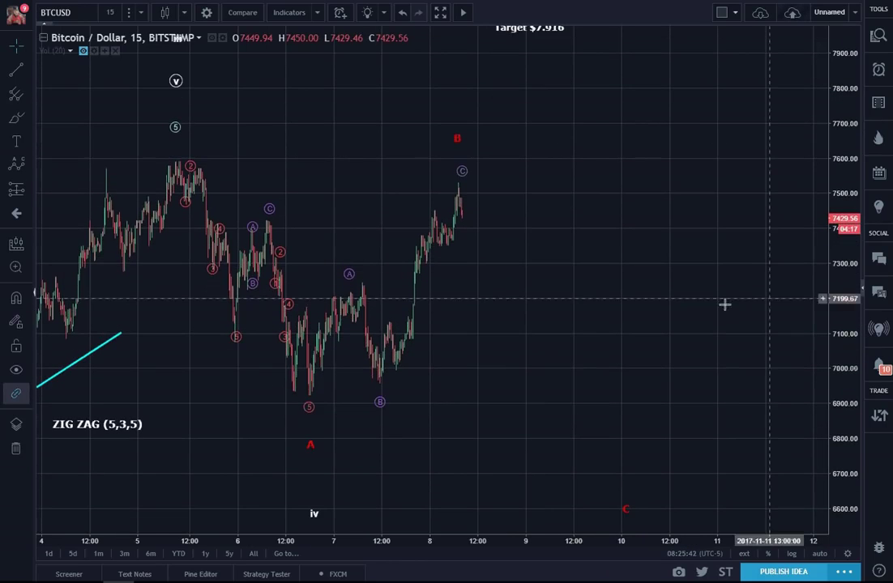
pyautogui.click(360, 277)
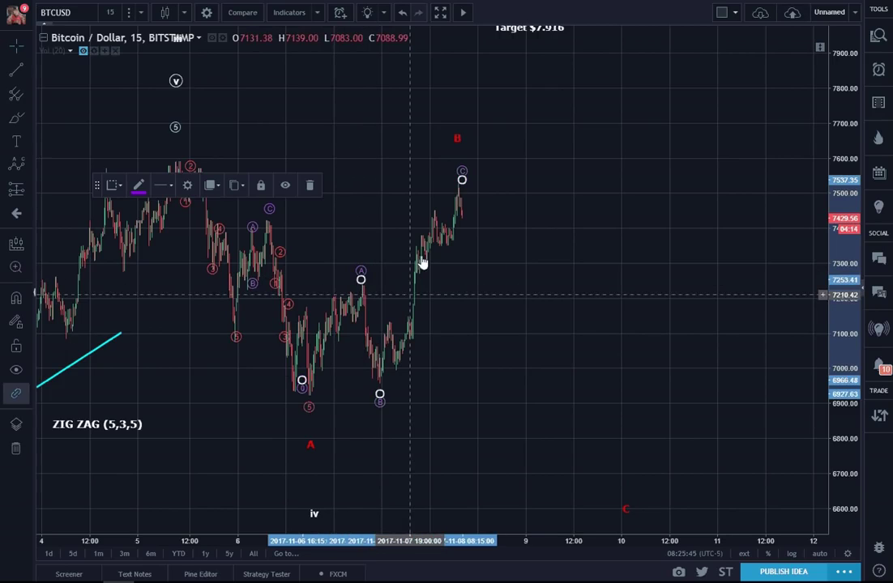
pyautogui.click(510, 218)
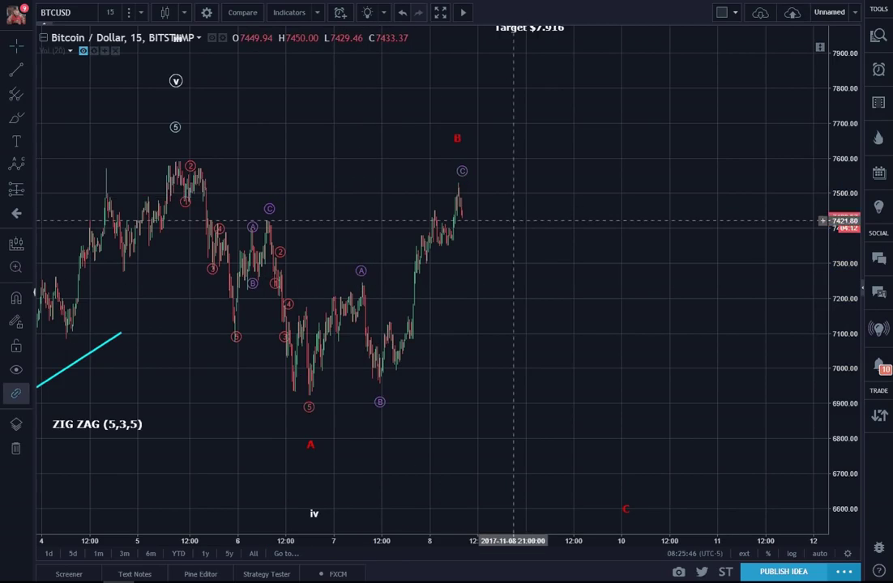
pyautogui.click(462, 180)
pyautogui.click(501, 358)
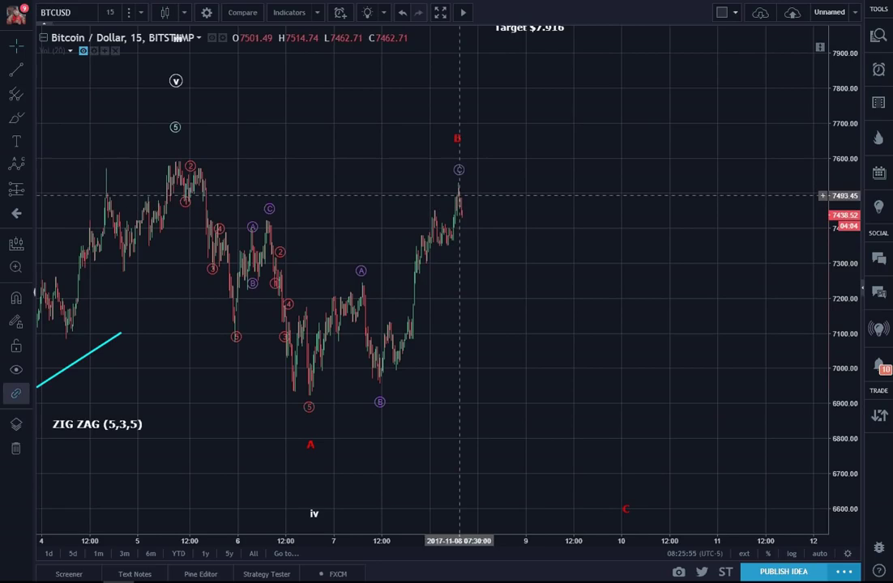
# - Draw a red 1–5 impulse wave from the purple B low up to the latest high
pyautogui.click(33, 168)
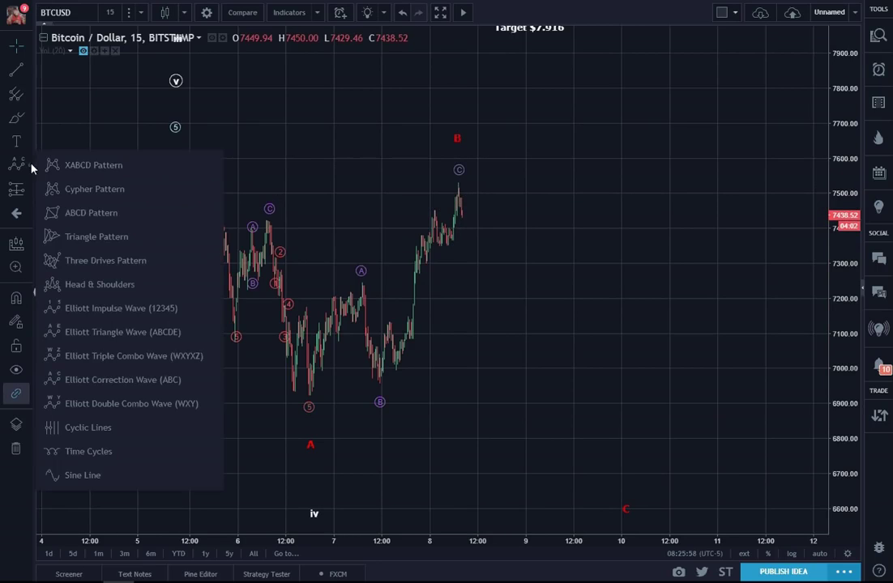
pyautogui.click(93, 309)
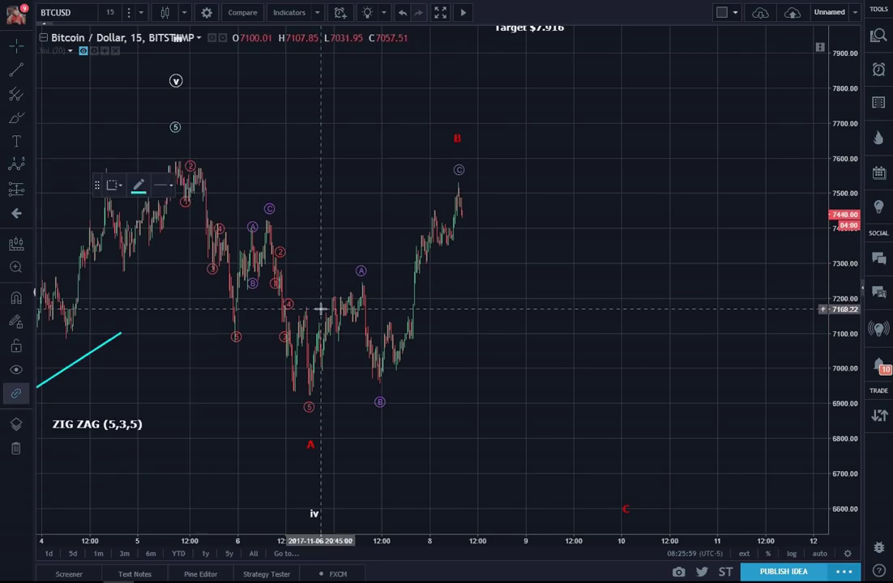
pyautogui.click(140, 188)
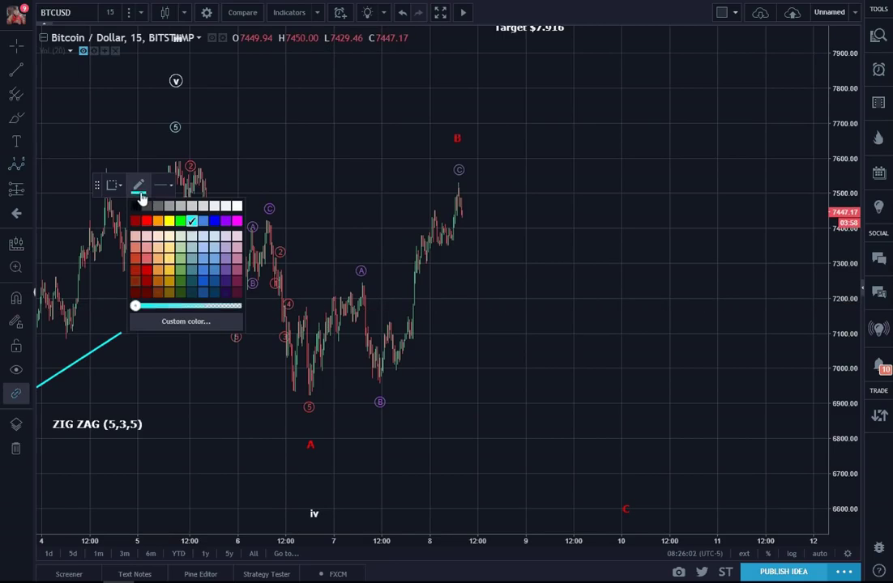
pyautogui.click(146, 226)
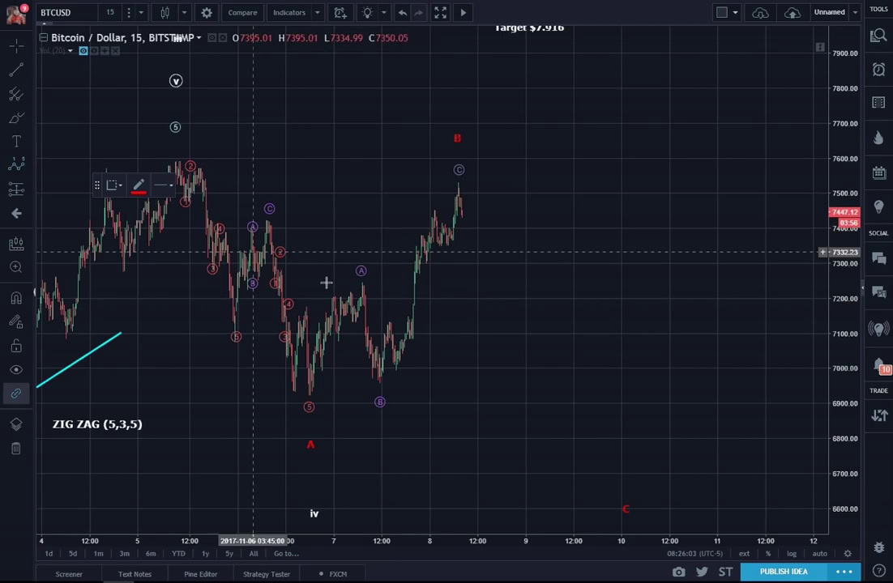
pyautogui.click(379, 379)
pyautogui.click(387, 324)
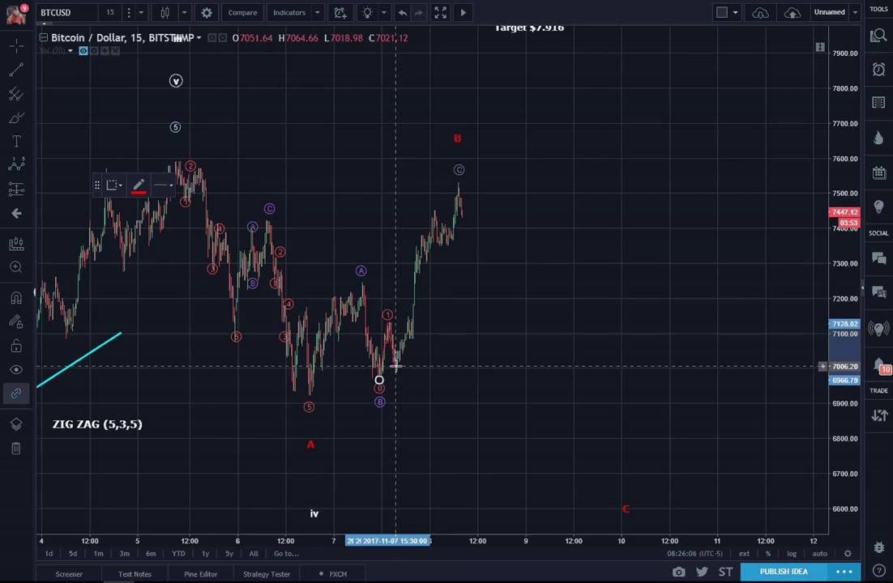
pyautogui.click(393, 365)
pyautogui.click(433, 215)
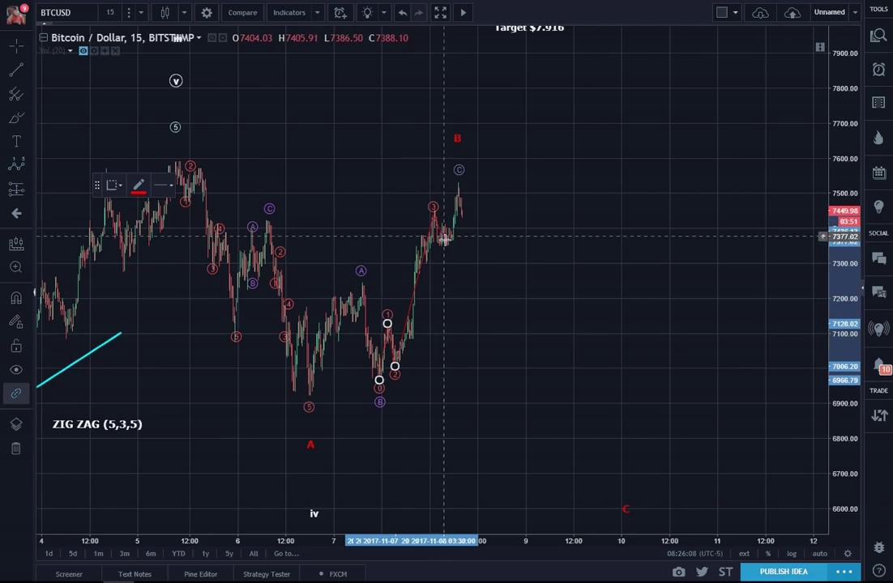
pyautogui.click(445, 245)
pyautogui.click(460, 182)
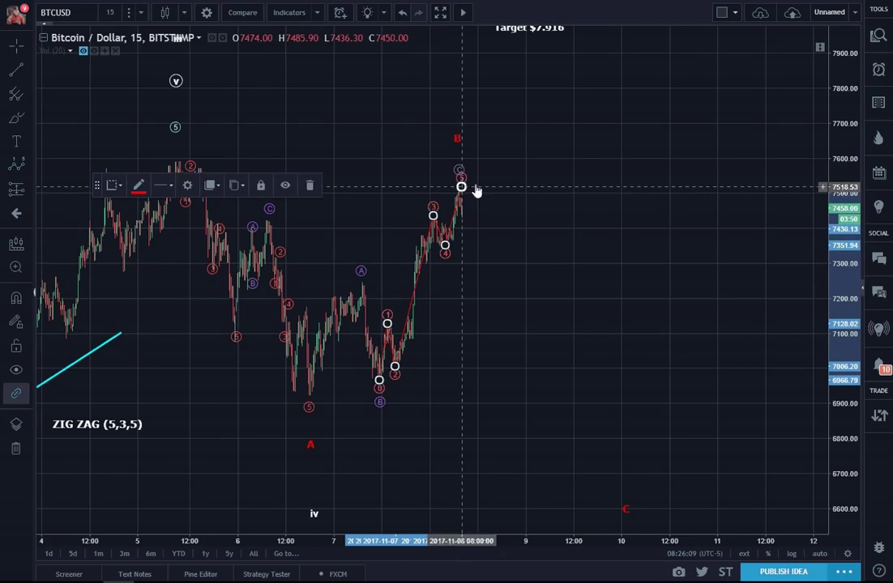
pyautogui.click(529, 186)
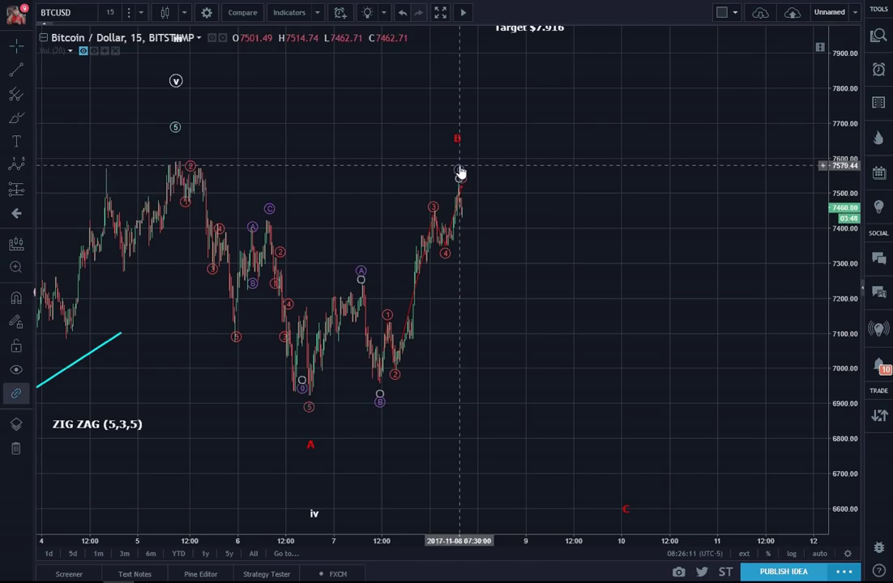
# - Raise the purple C point above the red wave 5
pyautogui.moveTo(459, 174); pyautogui.dragTo(458, 140)
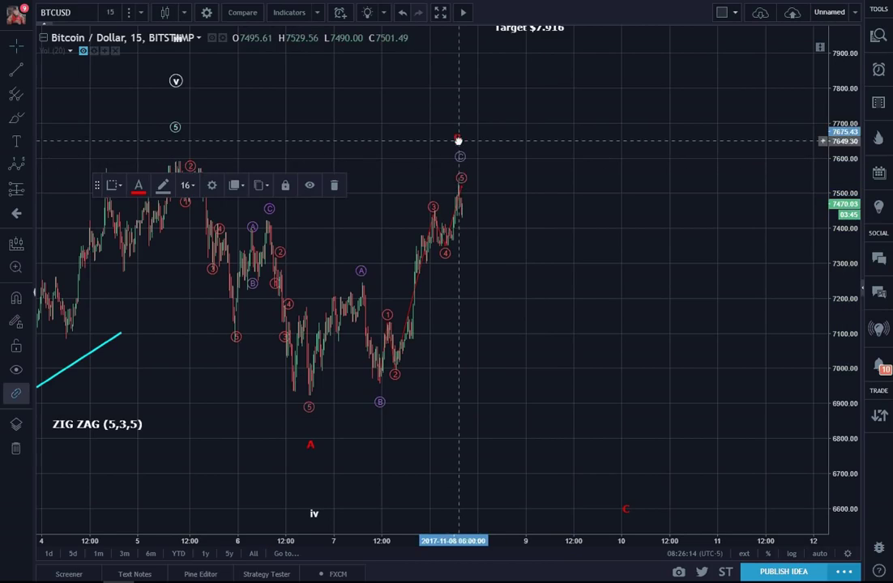
pyautogui.click(550, 289)
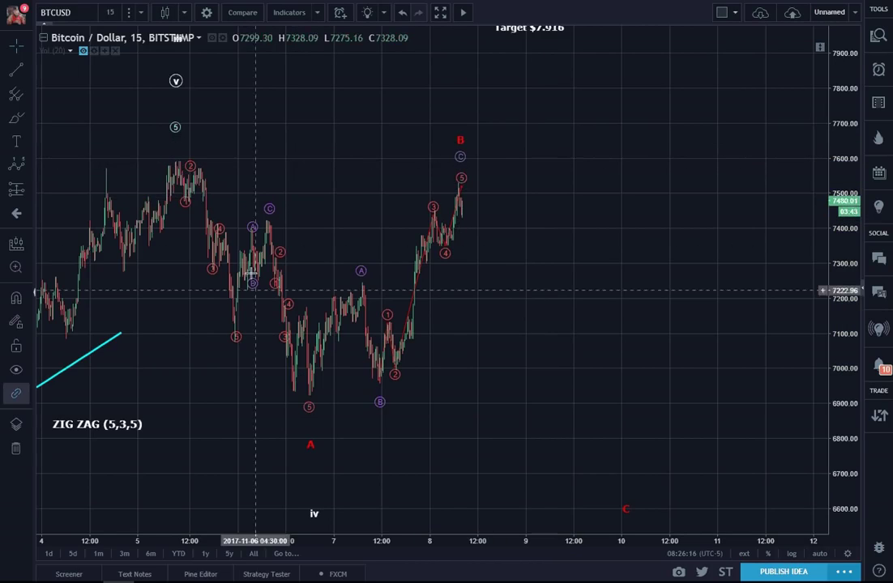
pyautogui.click(311, 448)
pyautogui.click(347, 436)
# - Zoom out and settle the red C label at about 6820
pyautogui.scroll(-2, 390, 443)
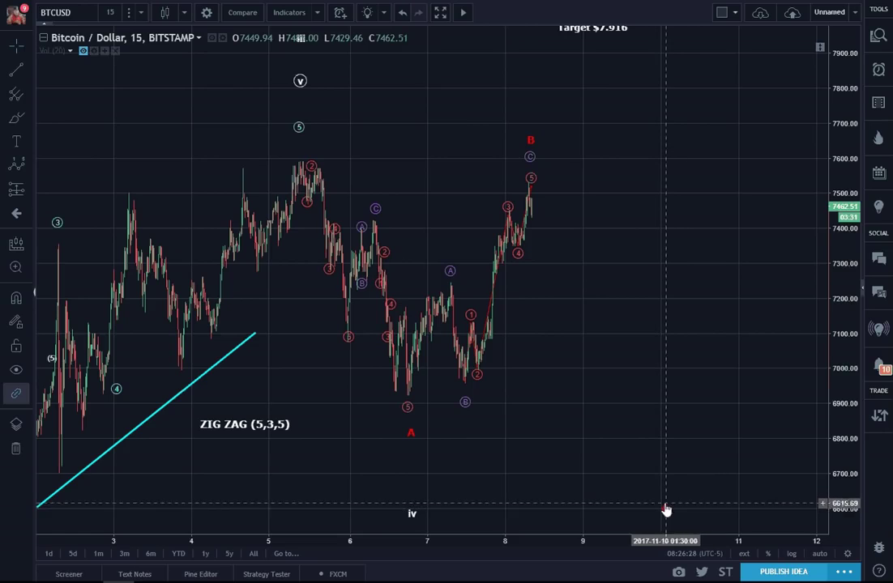
pyautogui.moveTo(663, 515); pyautogui.dragTo(672, 453)
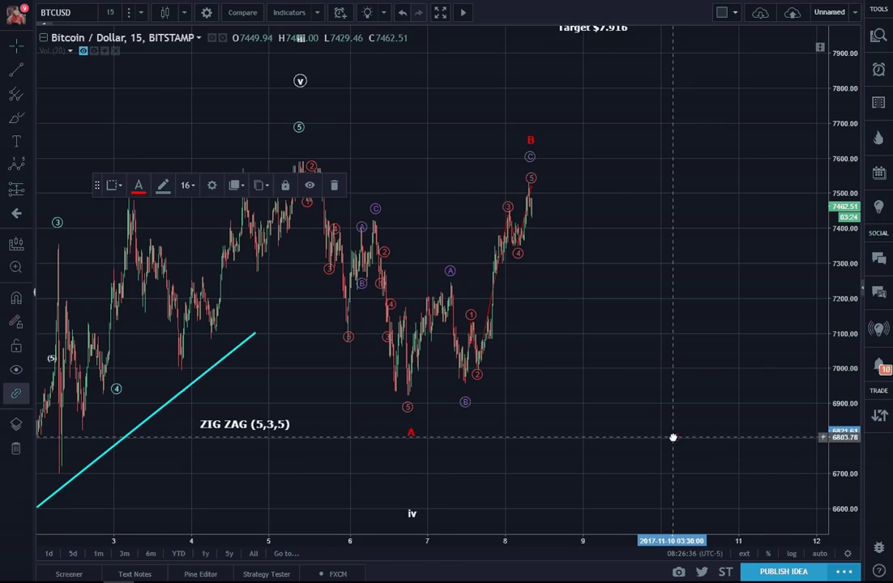
pyautogui.moveTo(673, 438); pyautogui.dragTo(673, 437)
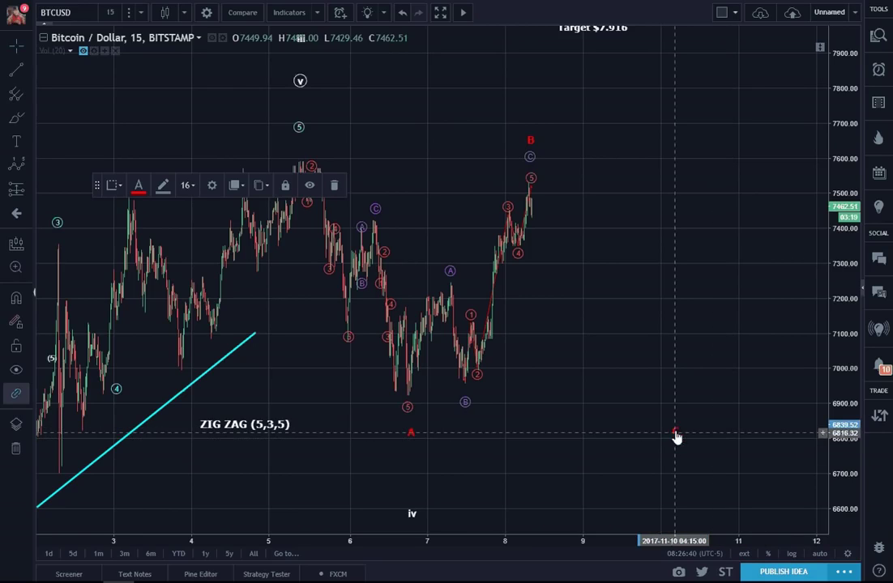
pyautogui.click(697, 400)
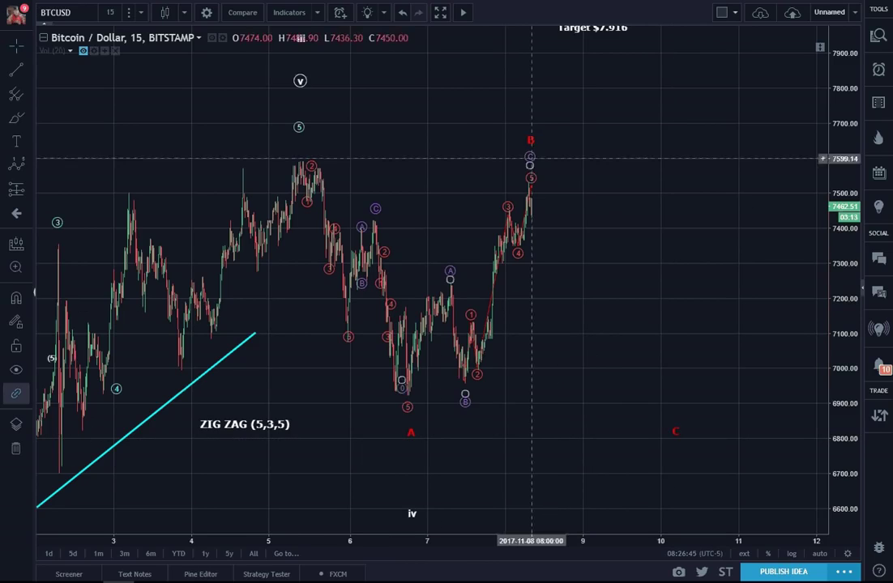
# - Draw a red 1–5 decline from the B peak down to about 6800, ending at red C
pyautogui.click(16, 165)
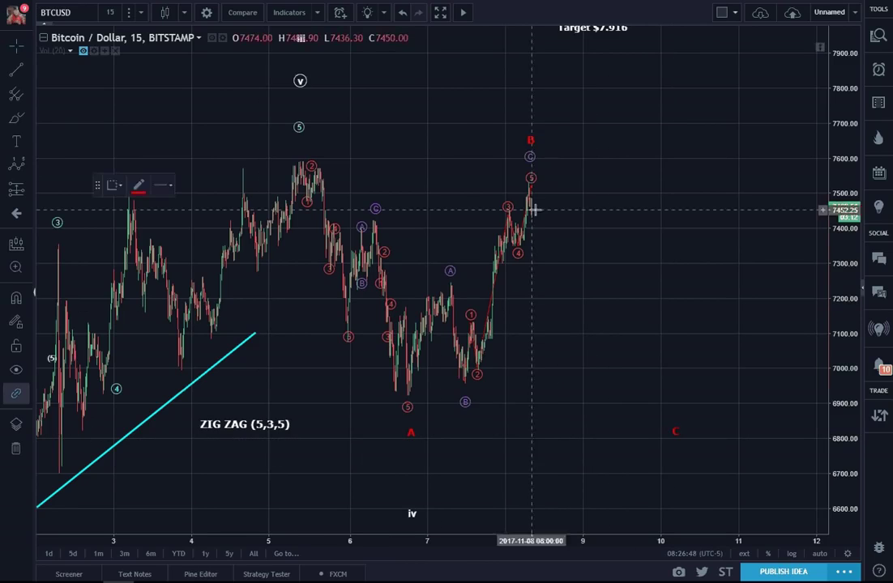
pyautogui.click(535, 189)
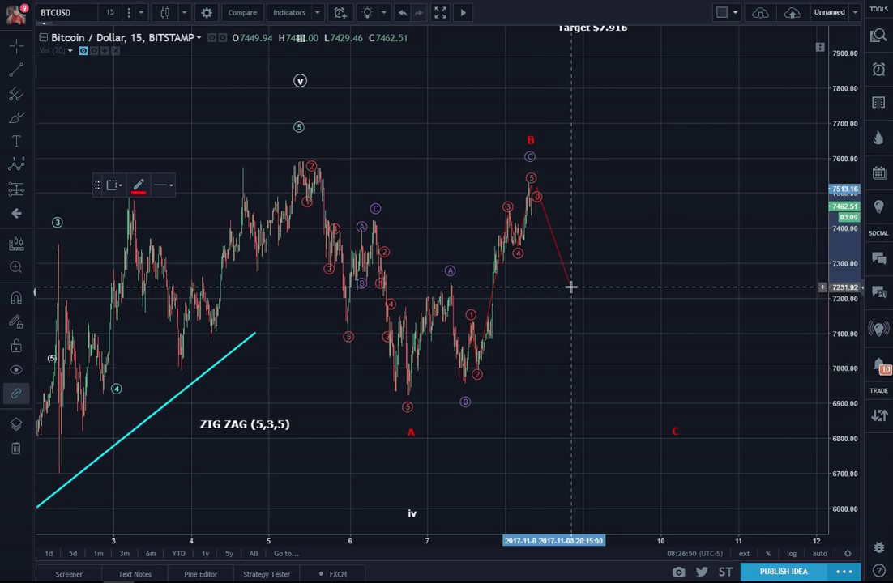
pyautogui.click(556, 246)
pyautogui.click(572, 227)
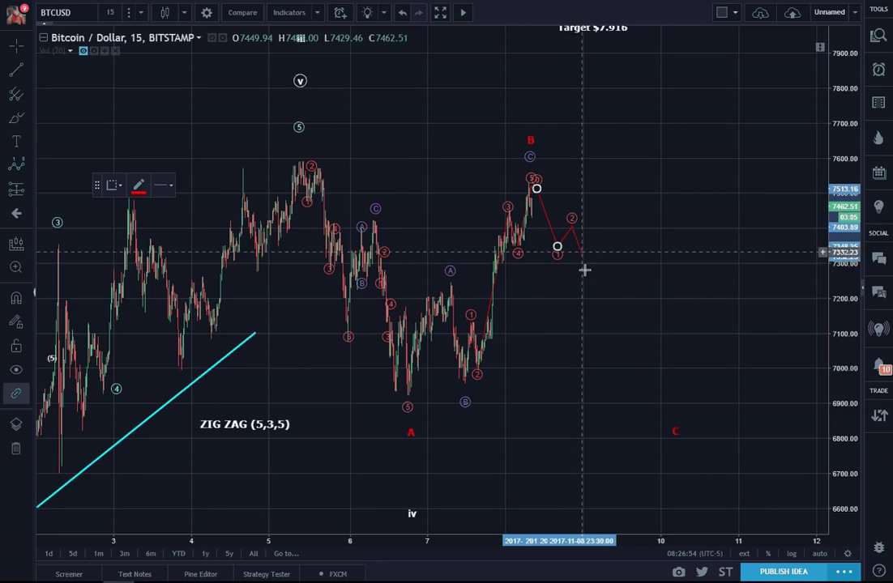
pyautogui.click(615, 394)
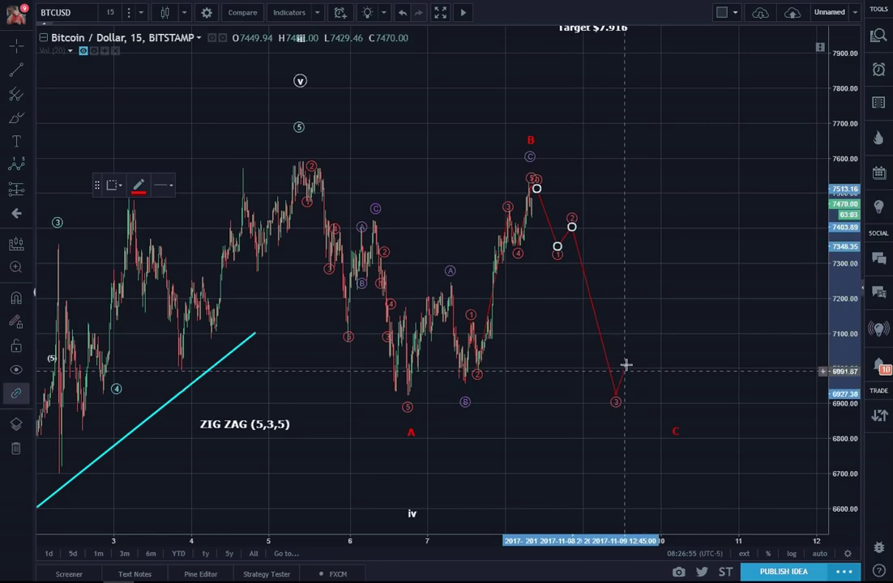
pyautogui.click(627, 354)
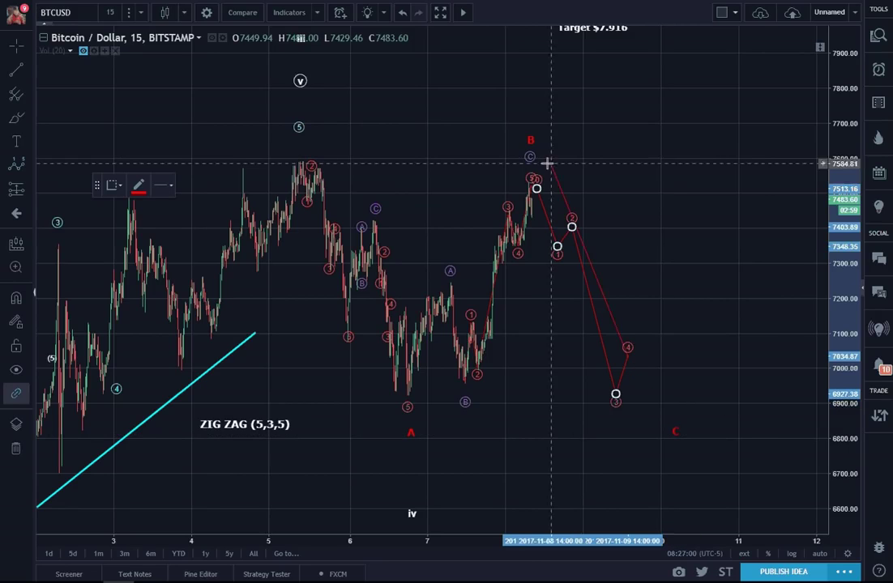
pyautogui.doubleClick(653, 431)
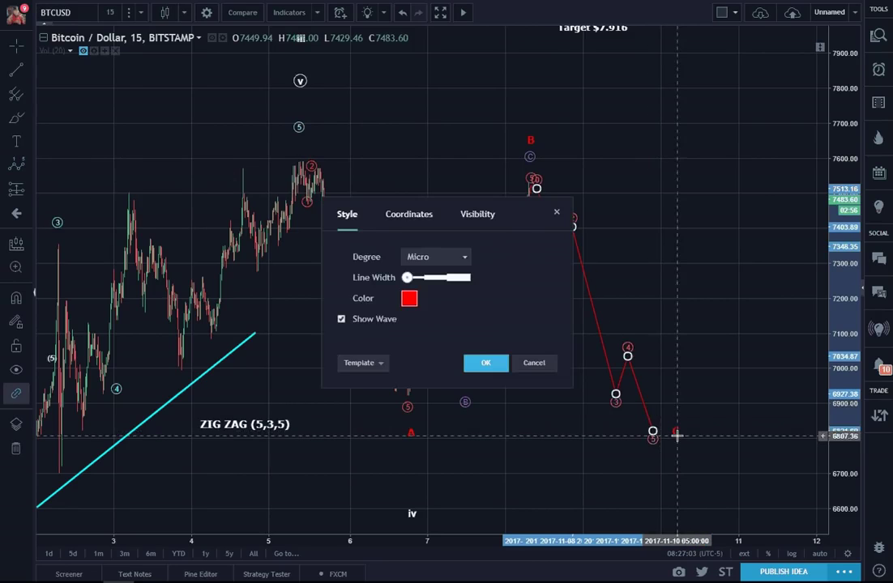
pyautogui.moveTo(678, 433); pyautogui.dragTo(654, 462)
pyautogui.click(699, 439)
pyautogui.moveTo(699, 440); pyautogui.dragTo(685, 392)
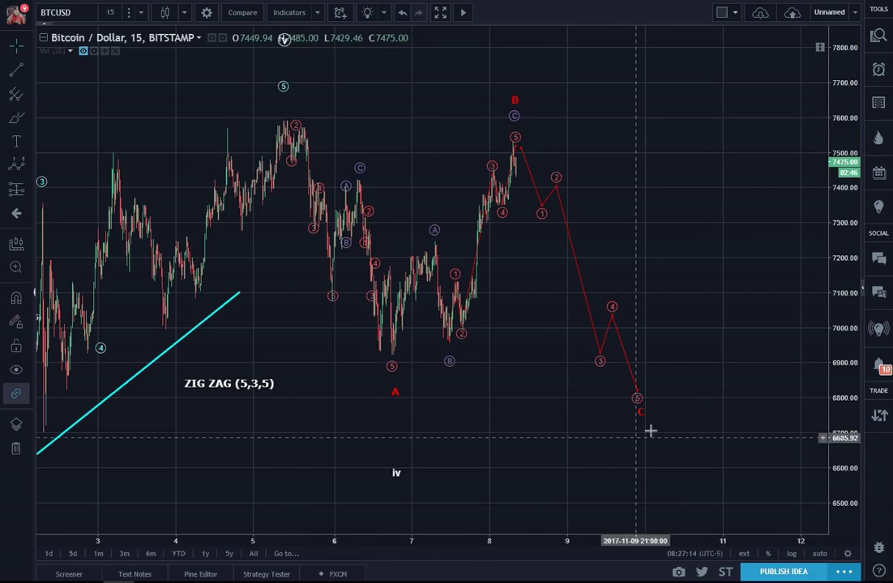
# - Pan the chart to show the earlier rally and bring up the Fibonacci and Gann tools
pyautogui.moveTo(673, 291); pyautogui.dragTo(726, 298)
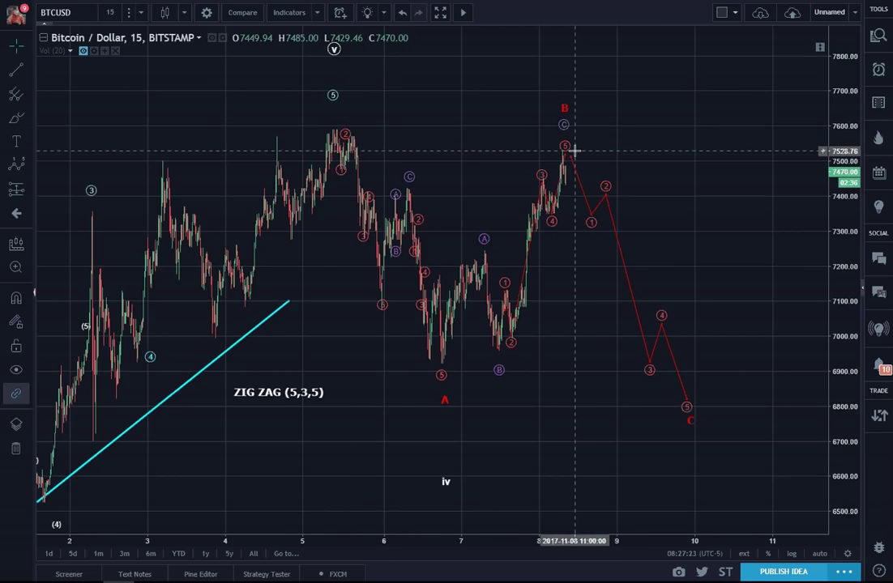
pyautogui.moveTo(576, 273); pyautogui.dragTo(665, 375)
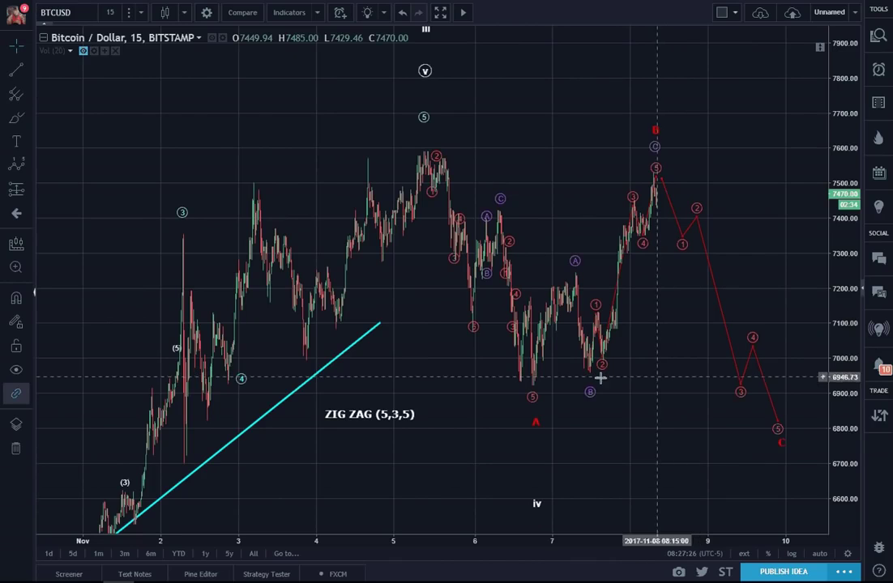
pyautogui.click(27, 86)
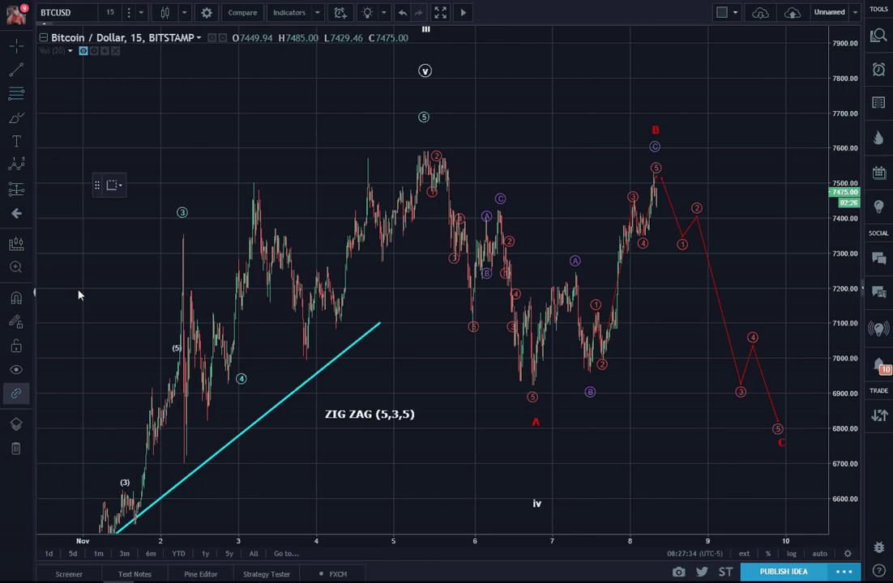
# - Draw a Fib retracement from 7593.42 to 6912.70, check it against Target $7.916, then delete it
pyautogui.click(537, 389)
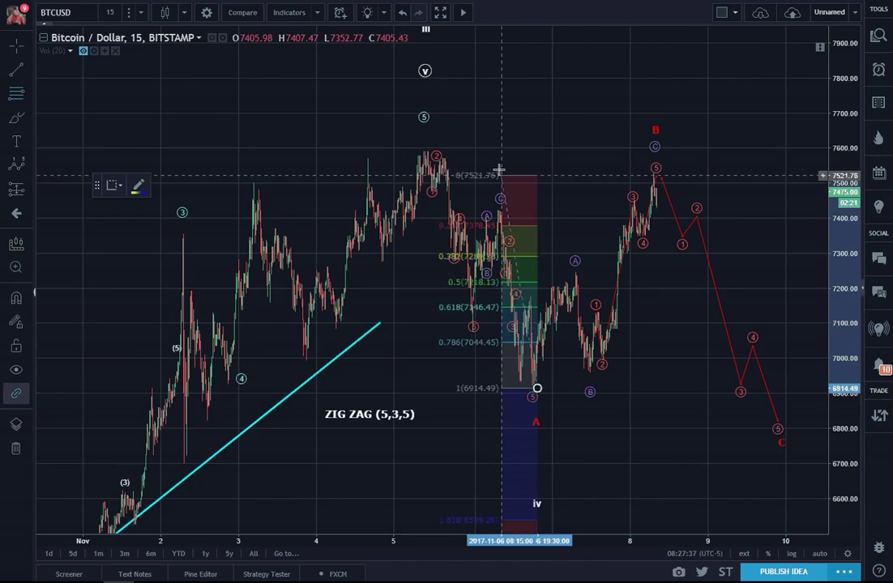
pyautogui.press('Escape')
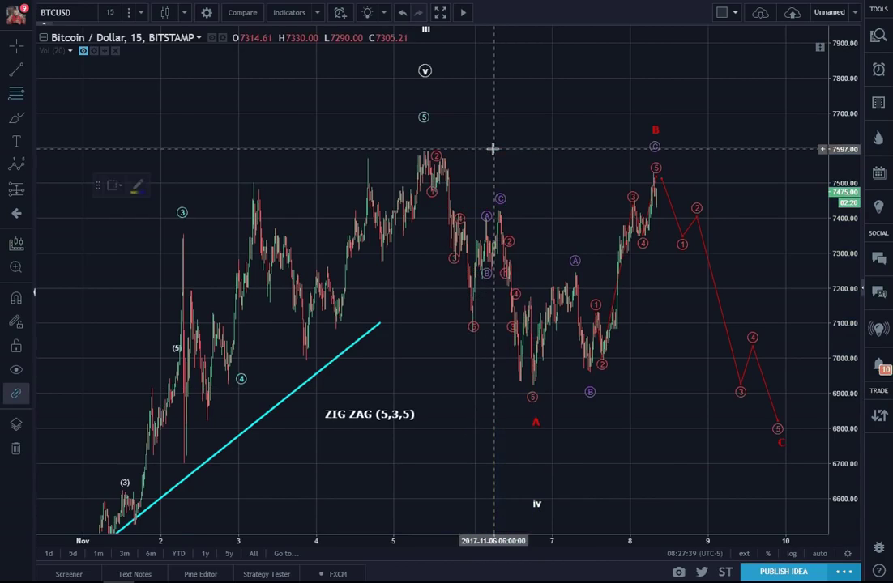
pyautogui.click(17, 94)
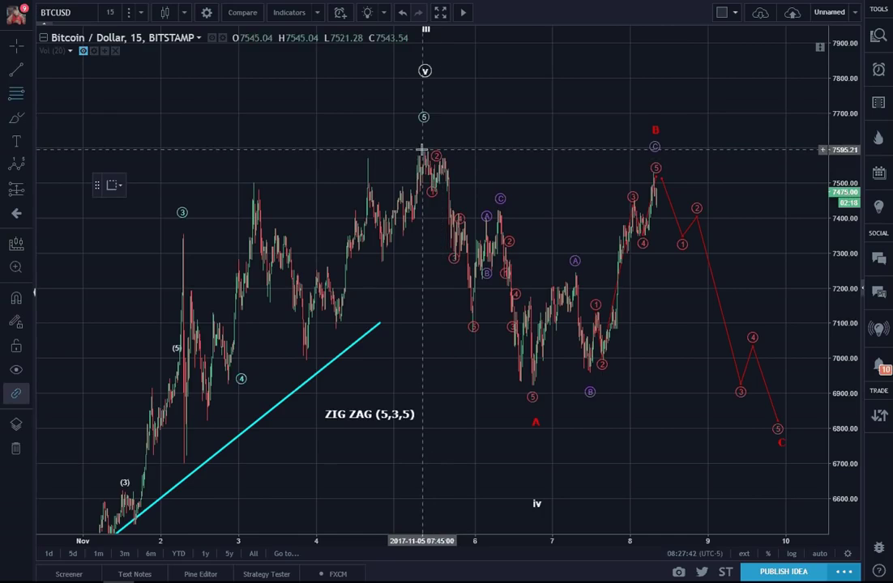
pyautogui.click(413, 150)
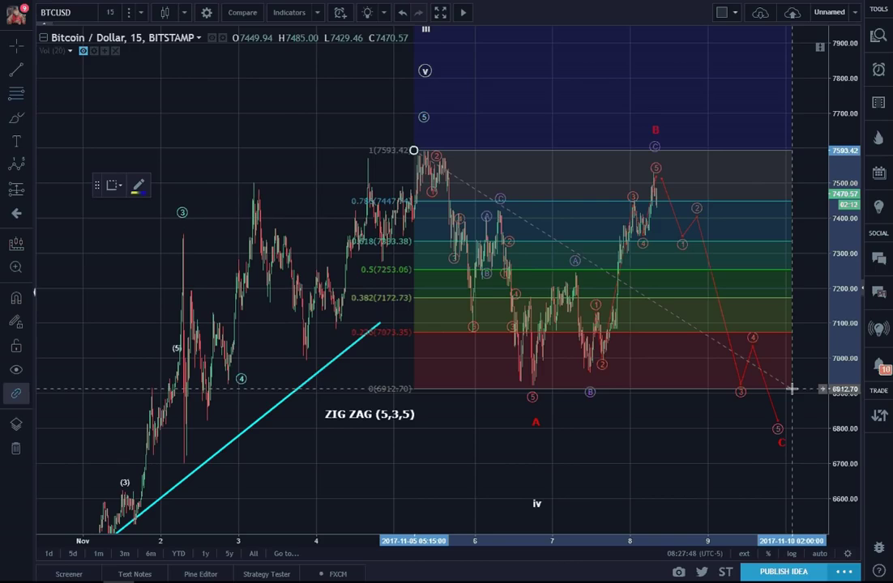
pyautogui.click(792, 388)
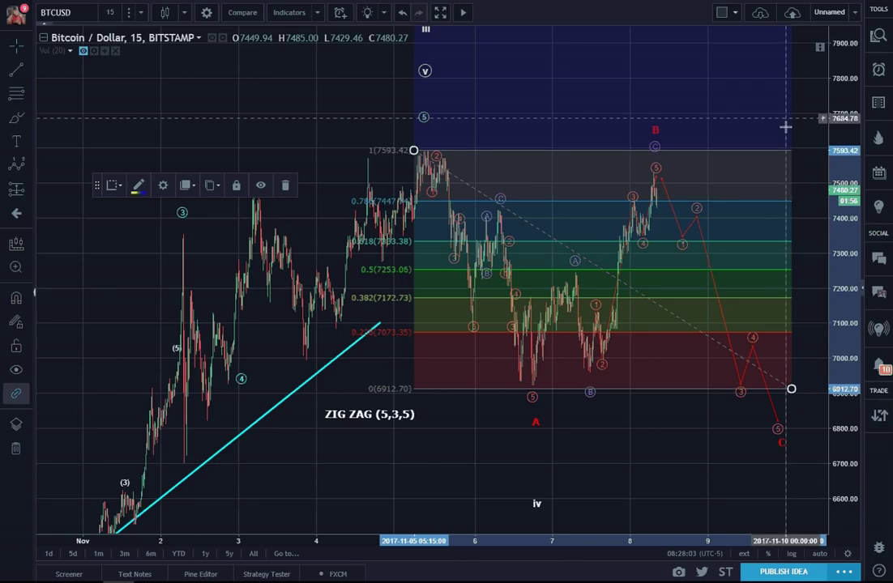
pyautogui.moveTo(841, 125); pyautogui.dragTo(806, 286)
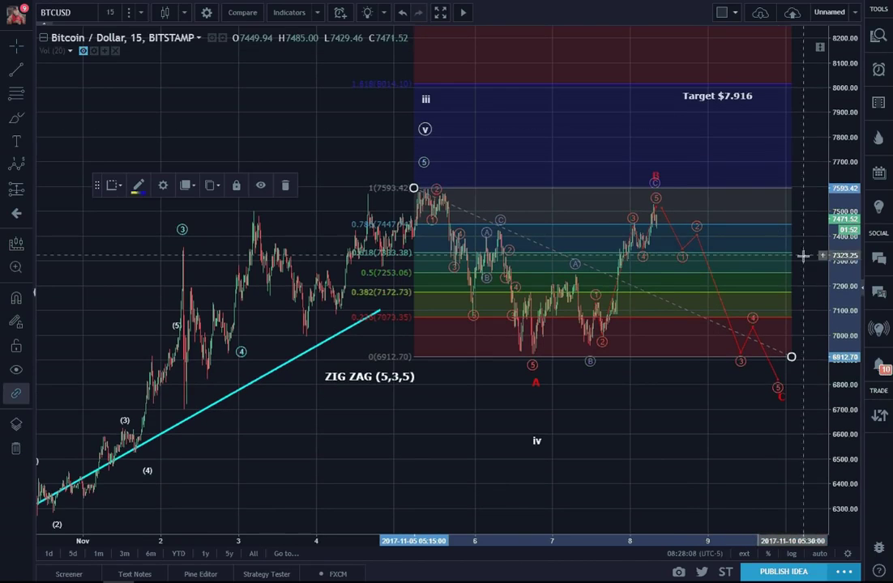
pyautogui.moveTo(847, 255); pyautogui.dragTo(842, 146)
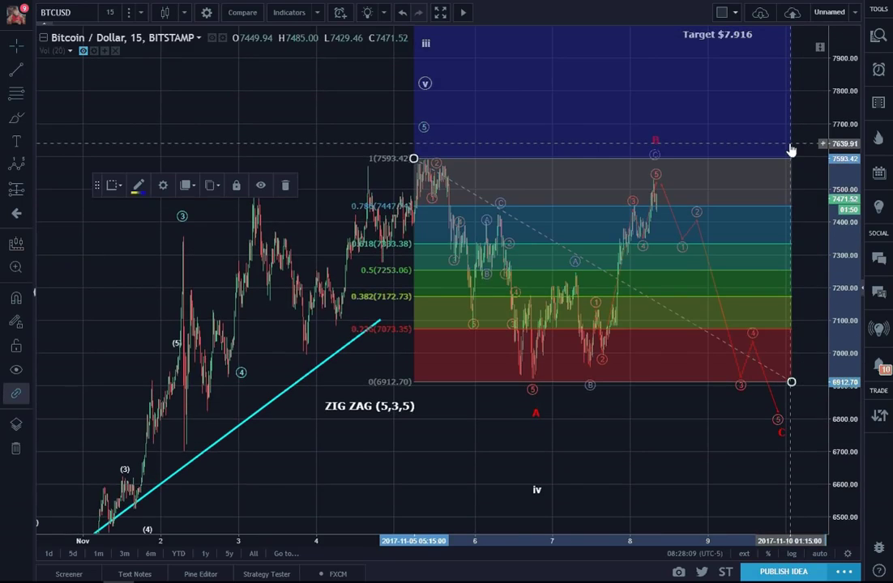
pyautogui.press('Delete')
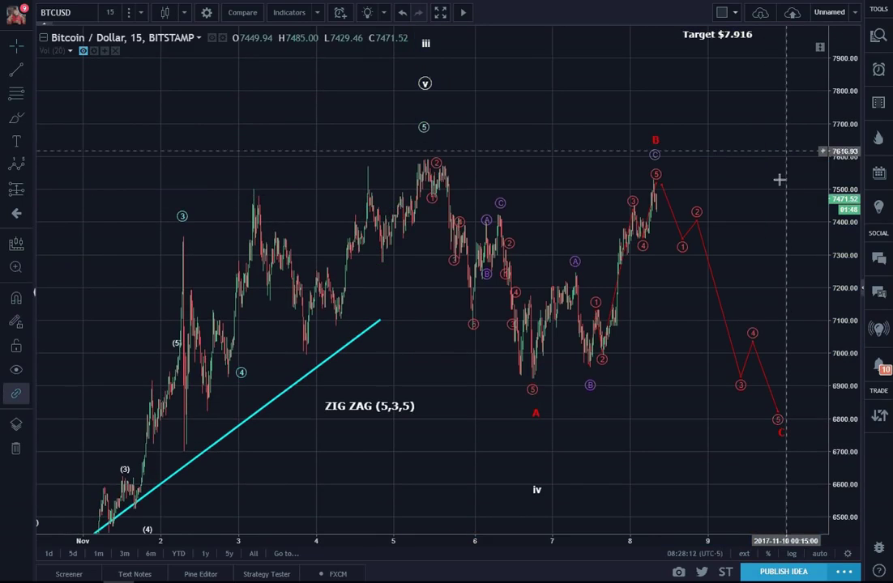
# - Raise red B and purple C, then set the red wave's top at about 7530
pyautogui.click(656, 143)
pyautogui.moveTo(656, 143); pyautogui.dragTo(657, 105)
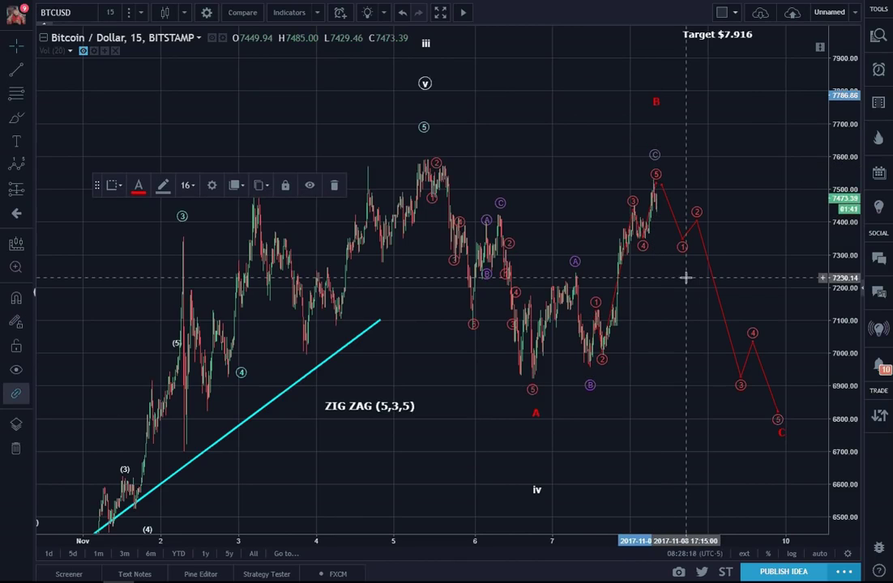
pyautogui.moveTo(656, 163); pyautogui.dragTo(657, 130)
pyautogui.moveTo(656, 175); pyautogui.dragTo(658, 141)
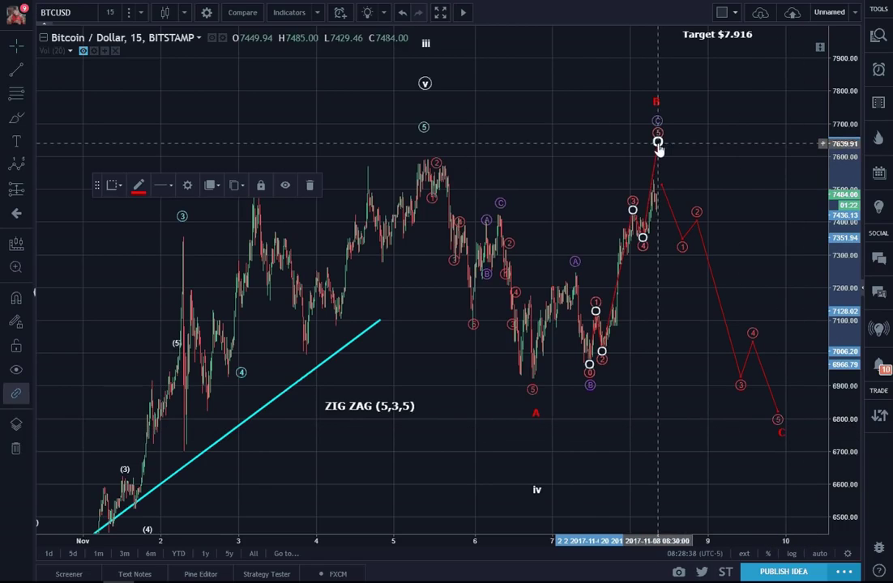
pyautogui.moveTo(659, 150); pyautogui.dragTo(651, 180)
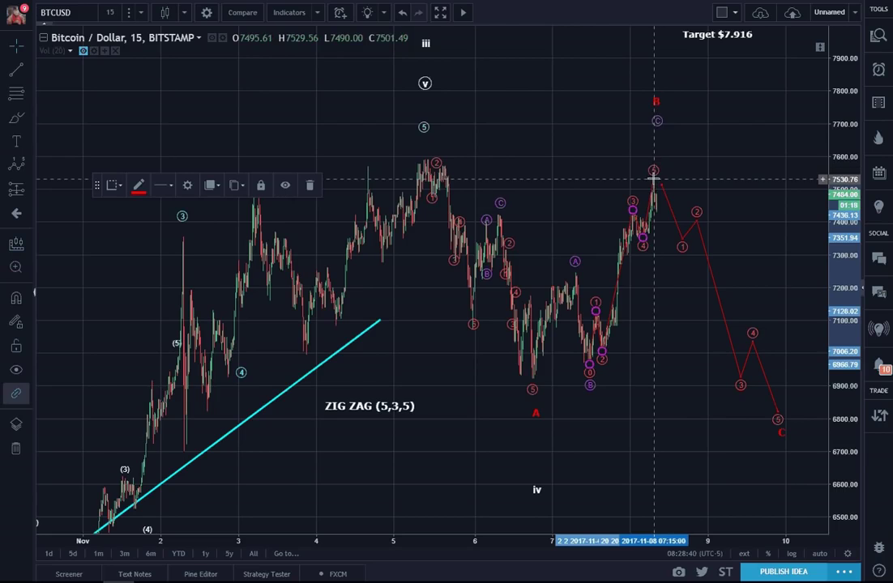
# - Nudge purple C to about 7691 and lower red B just above it
pyautogui.click(656, 130)
pyautogui.moveTo(656, 130); pyautogui.dragTo(652, 151)
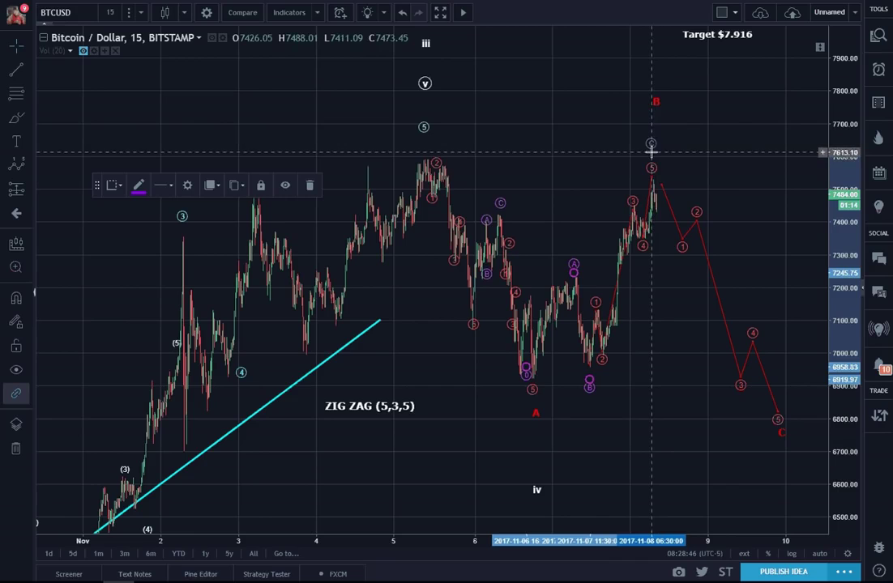
pyautogui.click(658, 103)
pyautogui.moveTo(658, 102); pyautogui.dragTo(652, 126)
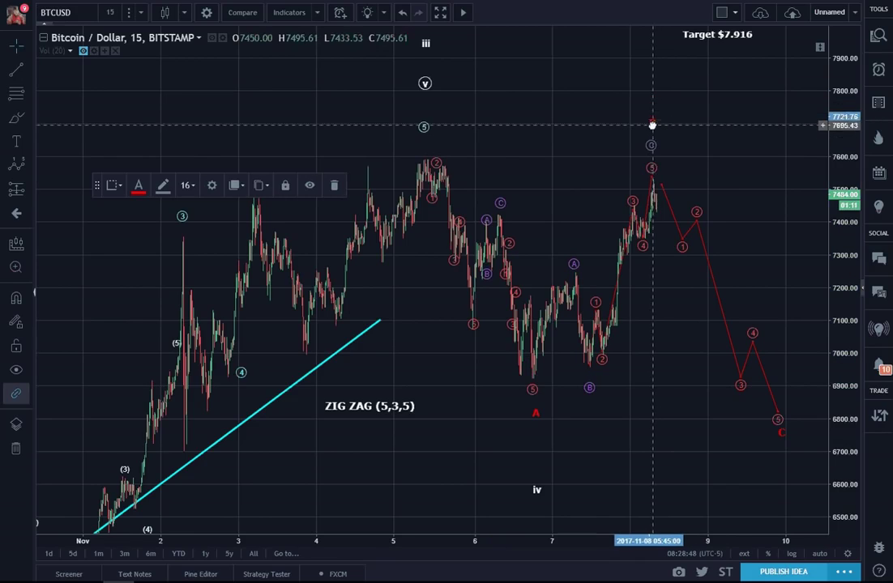
pyautogui.click(652, 146)
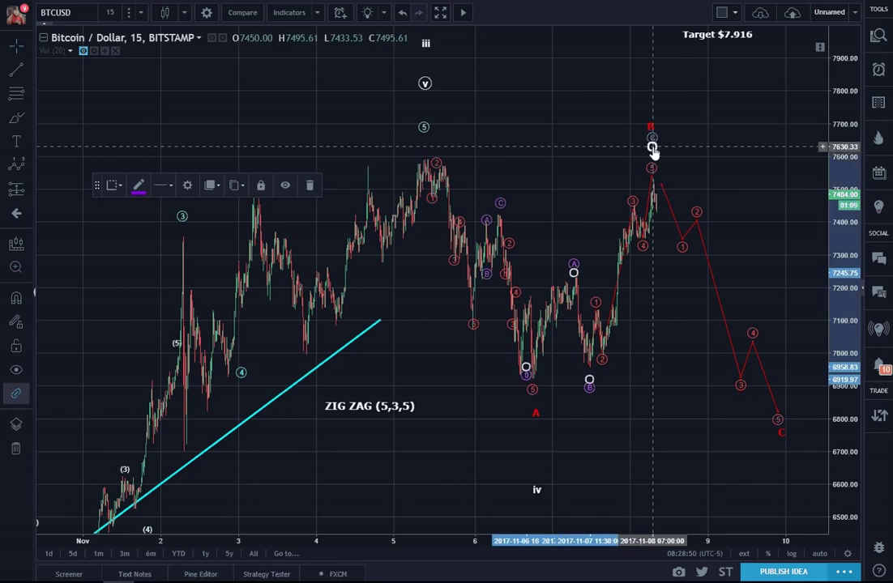
pyautogui.click(701, 163)
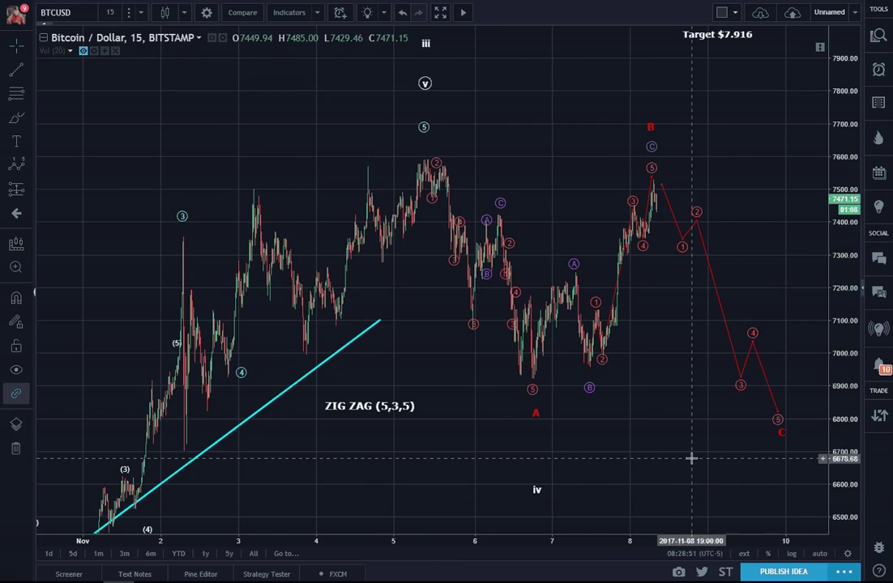
# - Pan the chart left to open future space and compress the price range
pyautogui.moveTo(691, 458); pyautogui.dragTo(678, 463)
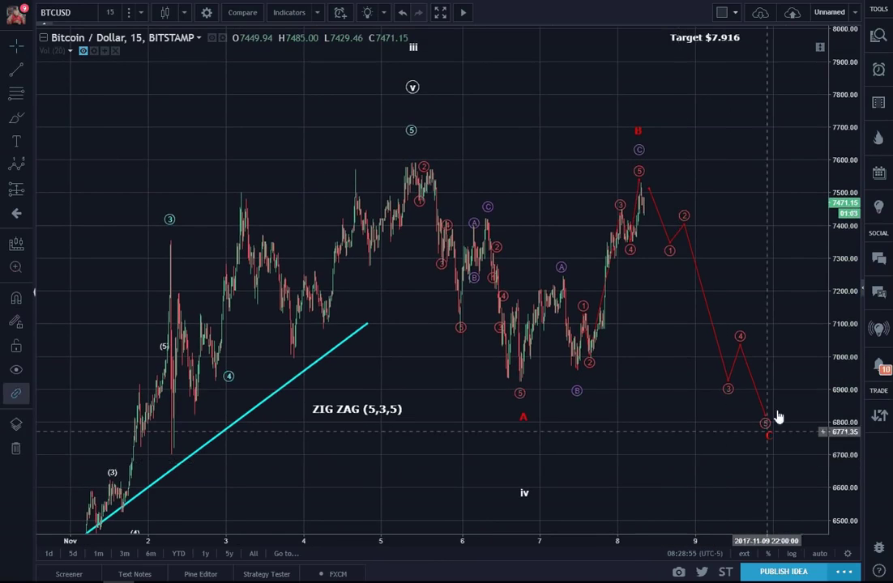
pyautogui.moveTo(790, 355); pyautogui.dragTo(673, 359)
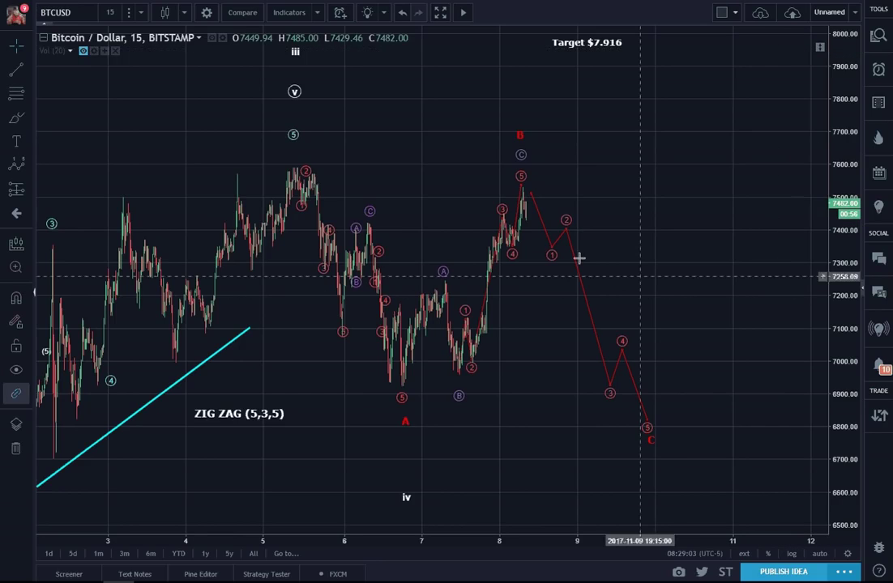
pyautogui.click(294, 93)
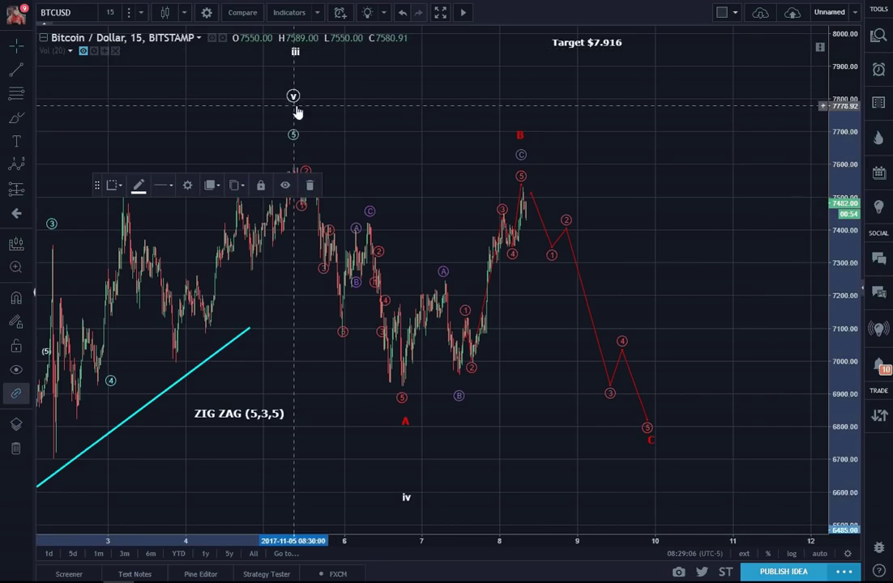
pyautogui.scroll(-3, 714, 219)
pyautogui.scroll(2, 741, 283)
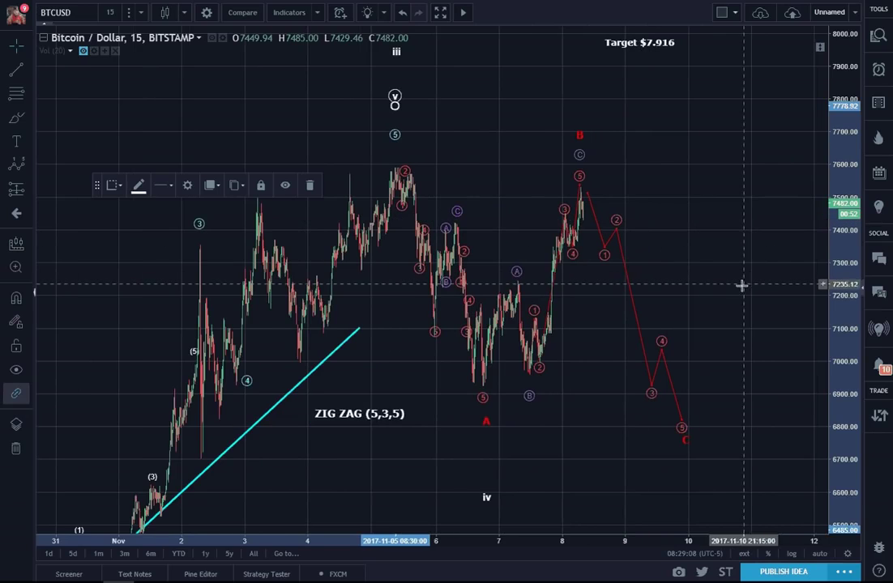
pyautogui.moveTo(840, 261); pyautogui.dragTo(761, 299)
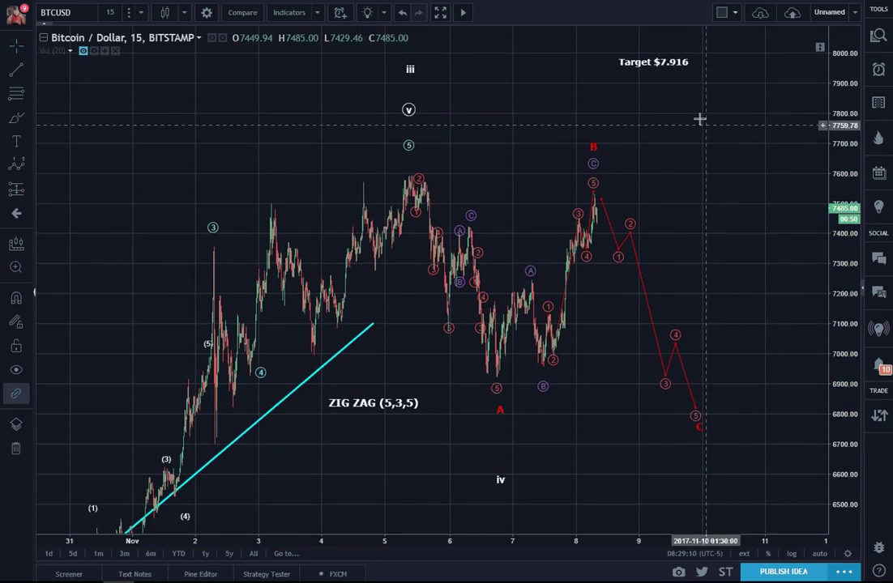
# - Move the Target $7.916 label further right
pyautogui.click(661, 62)
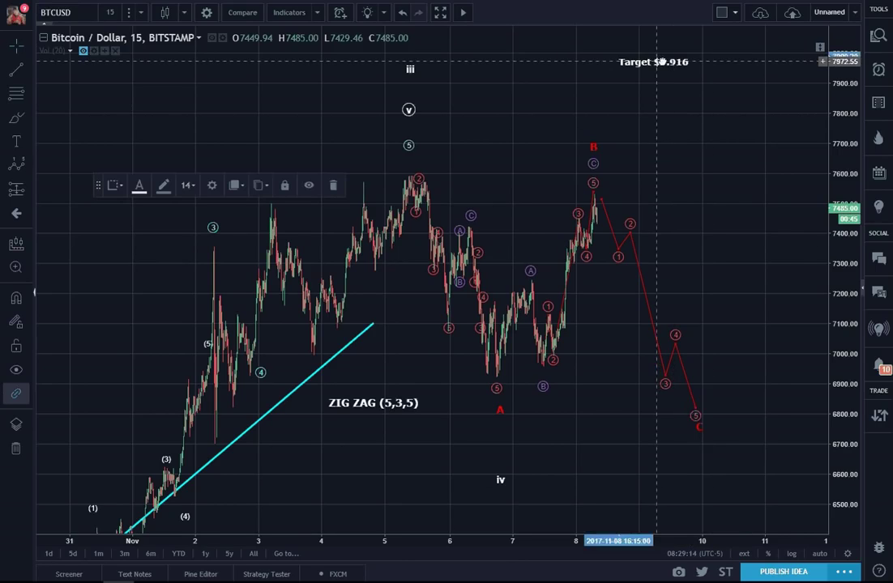
pyautogui.moveTo(660, 62)
pyautogui.mouseDown()
pyautogui.moveTo(705, 58)
pyautogui.moveTo(718, 73)
pyautogui.moveTo(772, 72)
pyautogui.mouseUp()
pyautogui.click(779, 418)
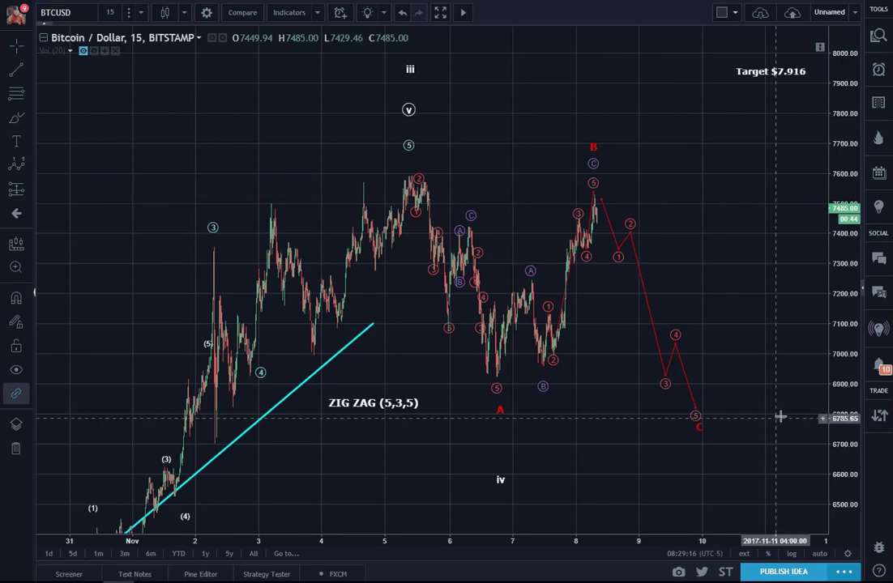
pyautogui.hscroll(5, 694, 414)
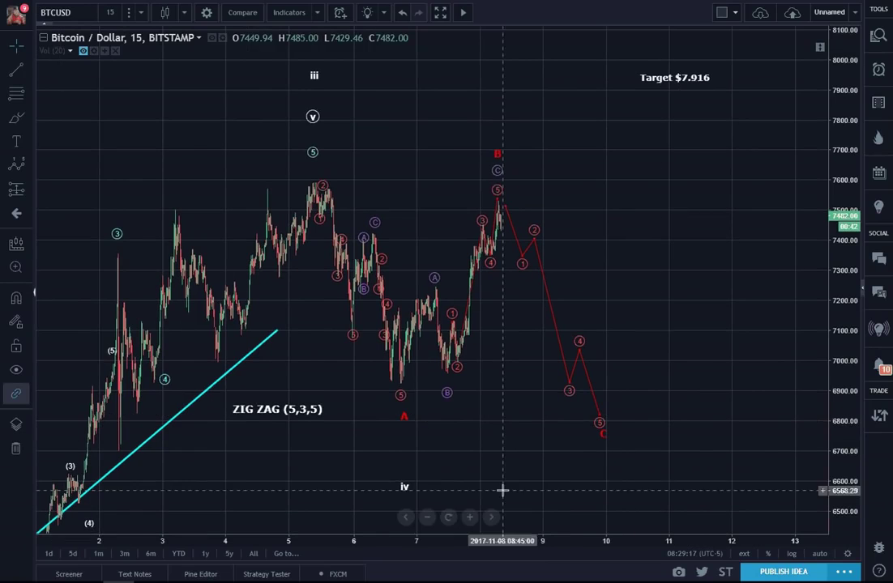
# - Draw a cyan five-point impulse wave from the projected C low up to the Target $7.916 level
pyautogui.click(17, 165)
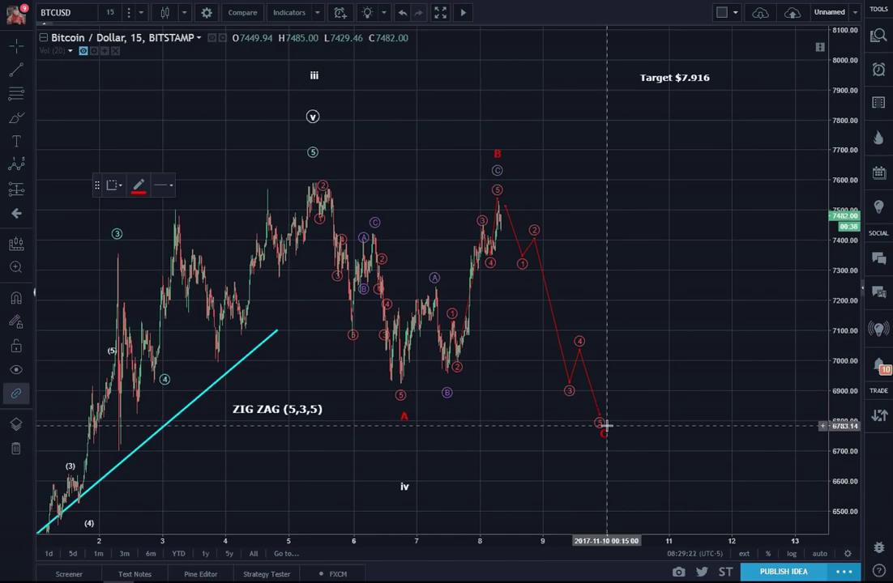
pyautogui.click(606, 425)
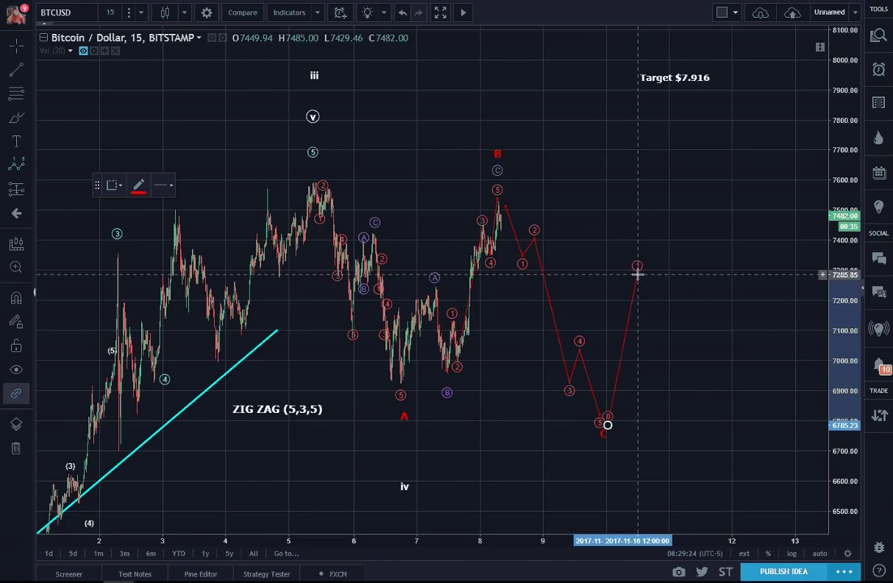
pyautogui.click(637, 276)
pyautogui.click(650, 324)
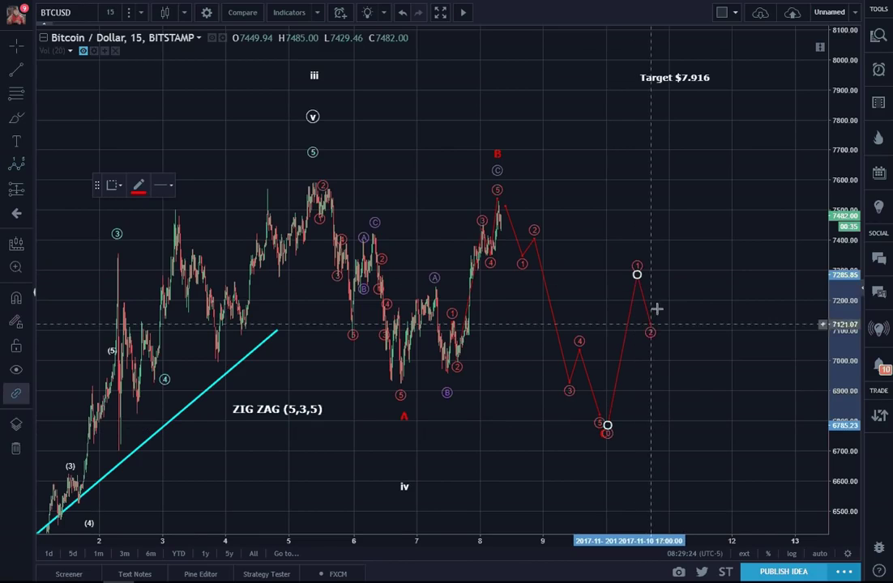
pyautogui.click(703, 136)
pyautogui.click(716, 190)
pyautogui.click(745, 87)
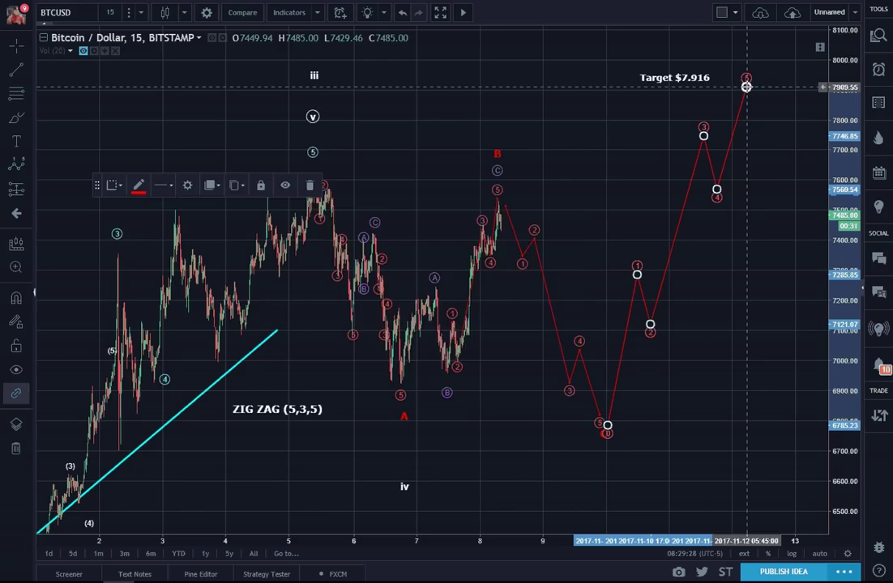
pyautogui.doubleClick(745, 87)
pyautogui.click(408, 298)
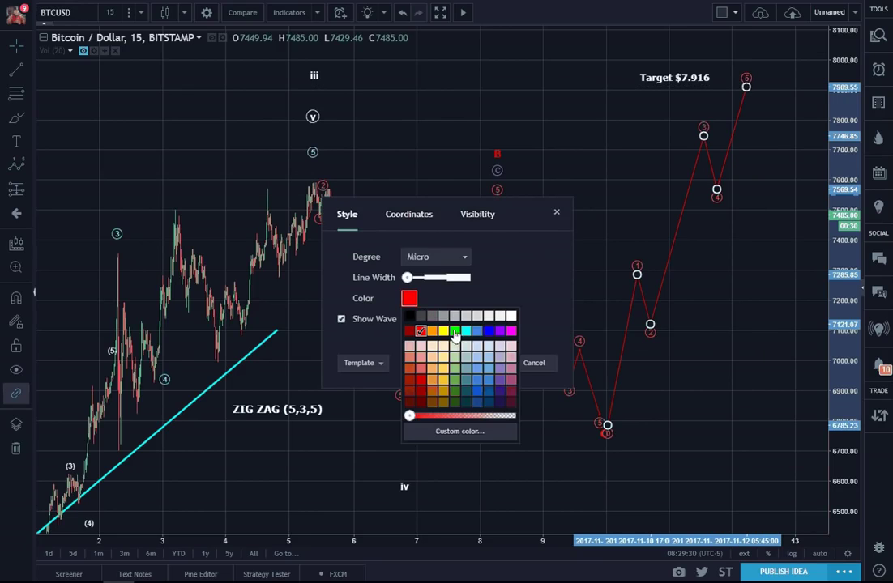
pyautogui.click(466, 331)
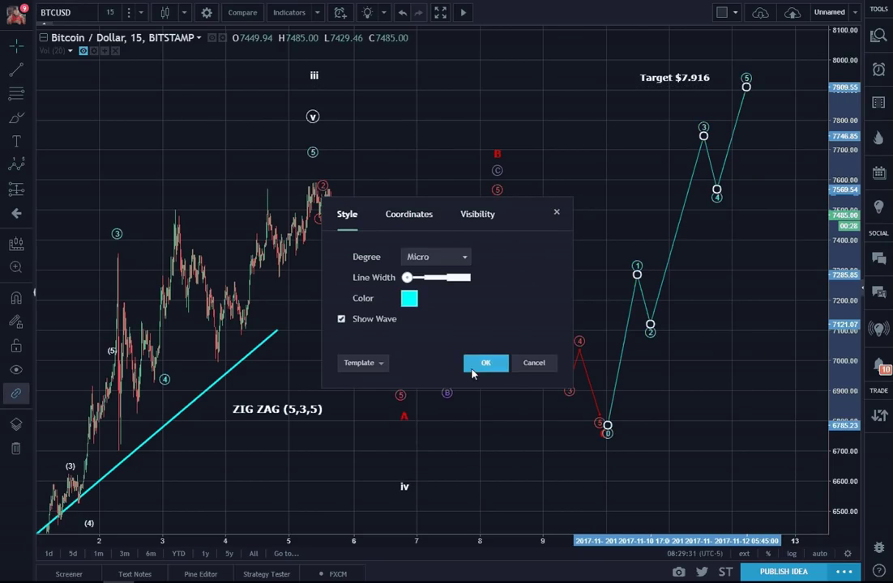
pyautogui.click(473, 364)
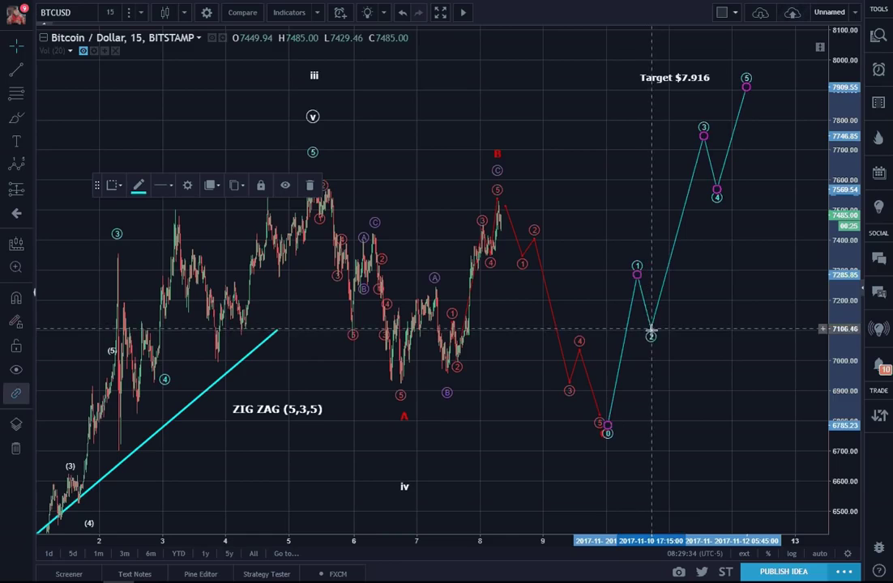
# - Lower cyan points 2 and 4, then drop point 1 to about 7185 and point 2 to about 7020
pyautogui.moveTo(650, 329); pyautogui.dragTo(658, 335)
pyautogui.moveTo(717, 189); pyautogui.dragTo(721, 201)
pyautogui.click(743, 276)
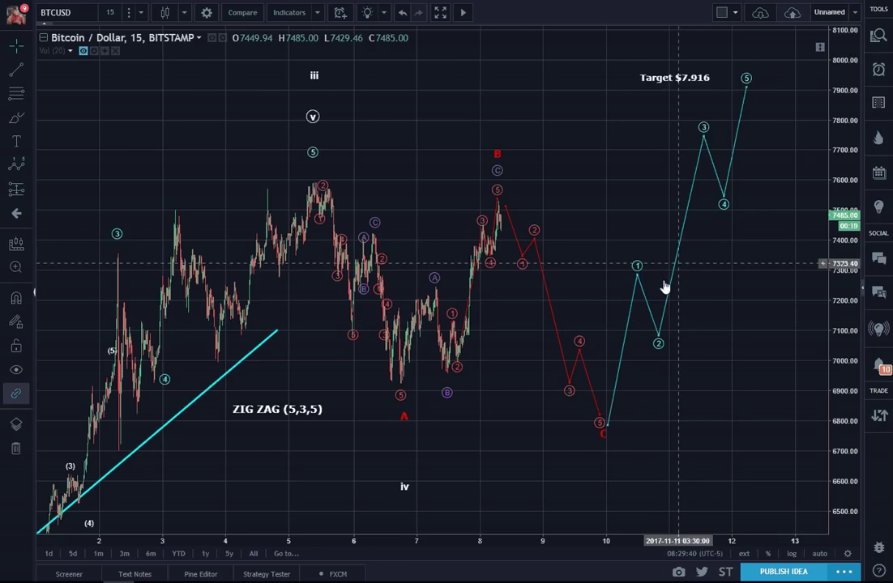
pyautogui.moveTo(637, 267); pyautogui.dragTo(629, 304)
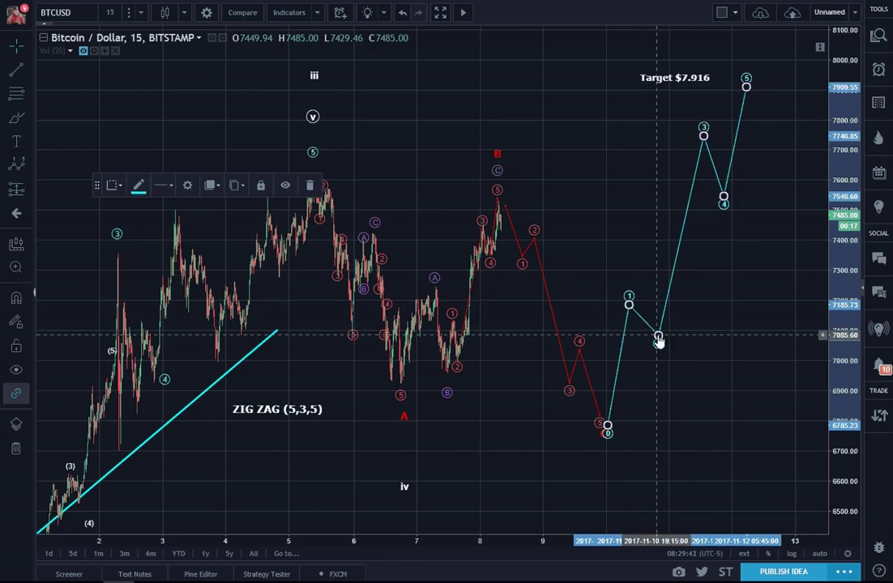
pyautogui.moveTo(659, 340); pyautogui.dragTo(653, 354)
pyautogui.click(737, 365)
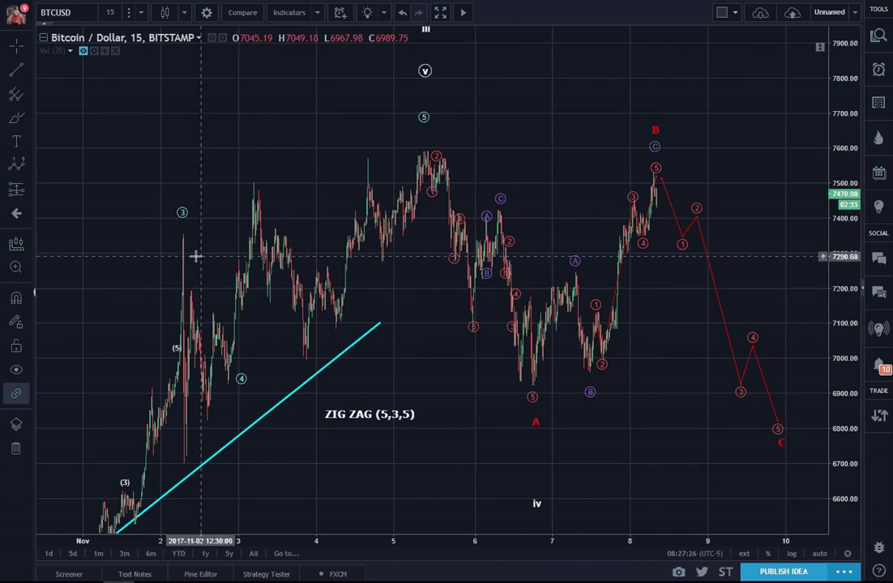
# - Start a Fibonacci retracement at the wave A low, then cancel it
pyautogui.click(32, 97)
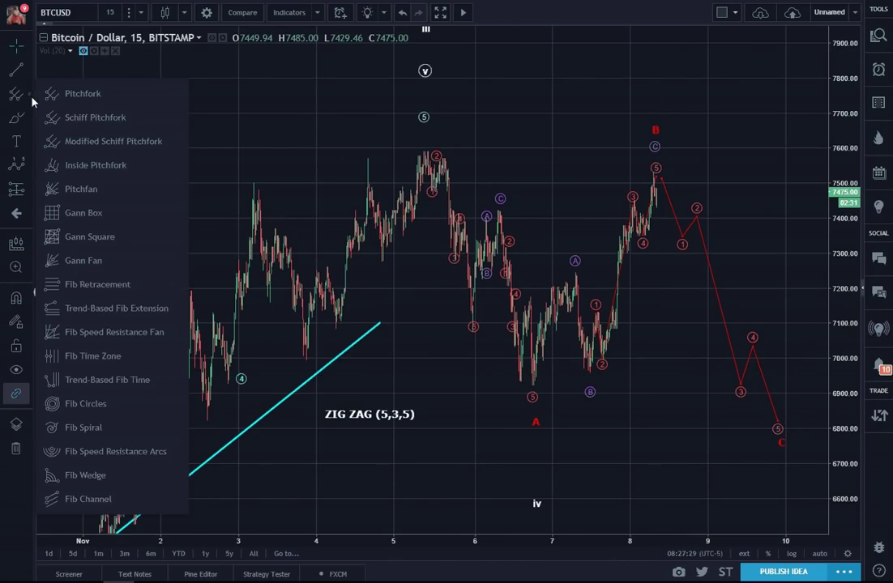
pyautogui.click(78, 293)
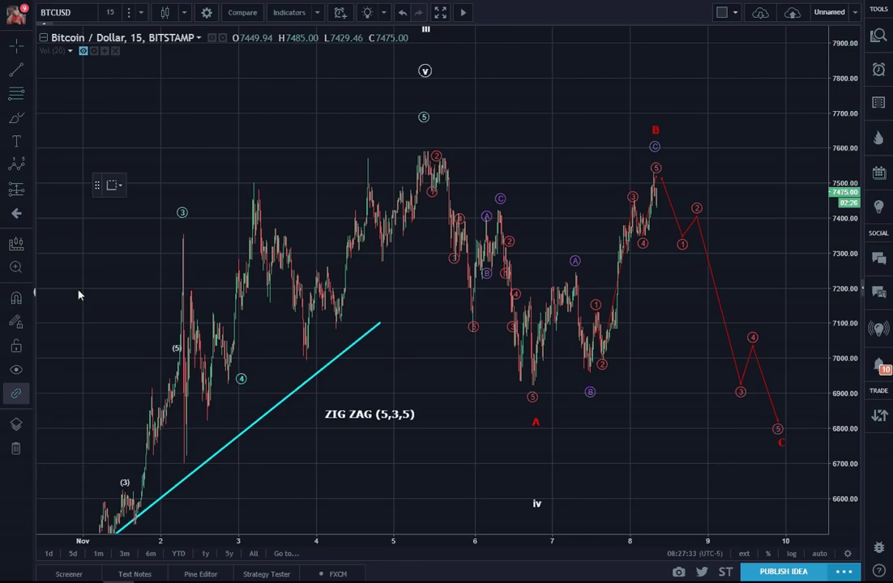
pyautogui.click(537, 389)
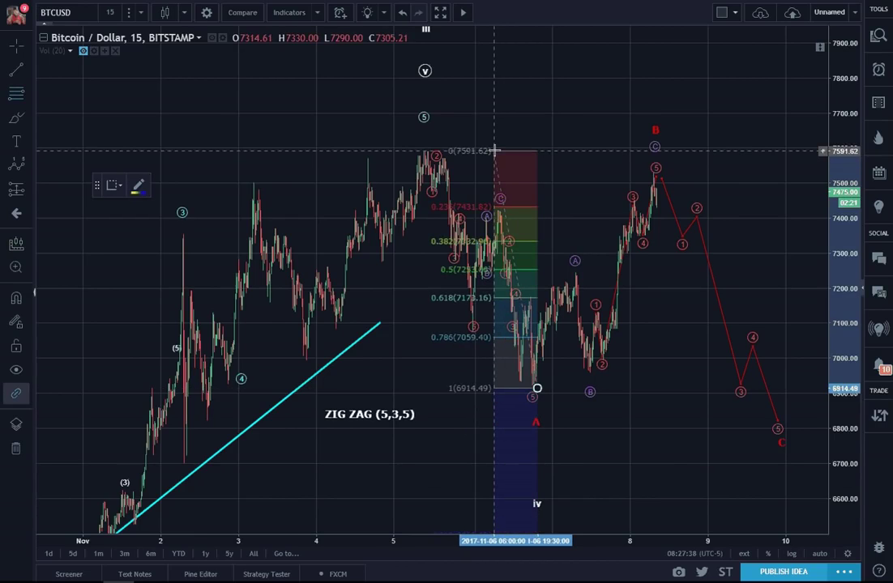
pyautogui.press('Escape')
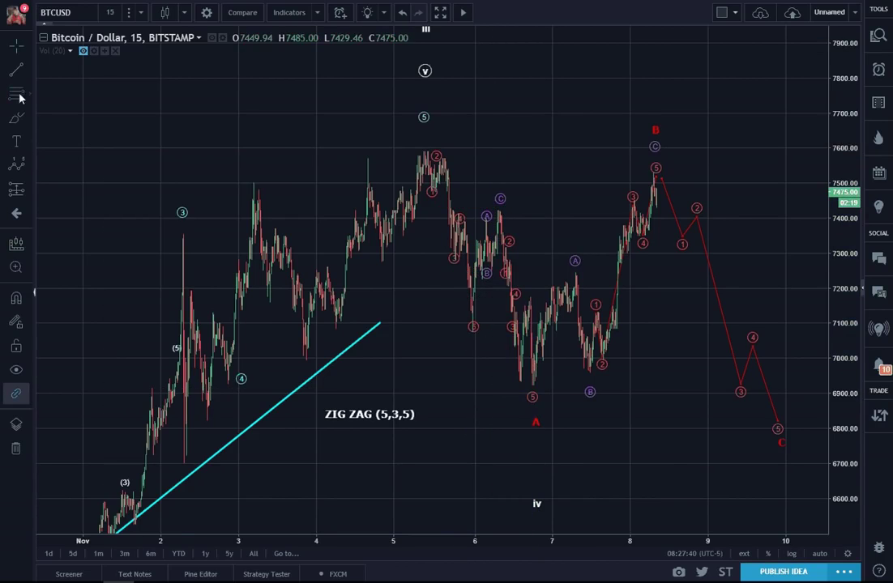
# - Draw a Fibonacci retracement from the 7593.42 high to the 6912.70 low, rescale, then delete it
pyautogui.click(18, 95)
pyautogui.click(413, 151)
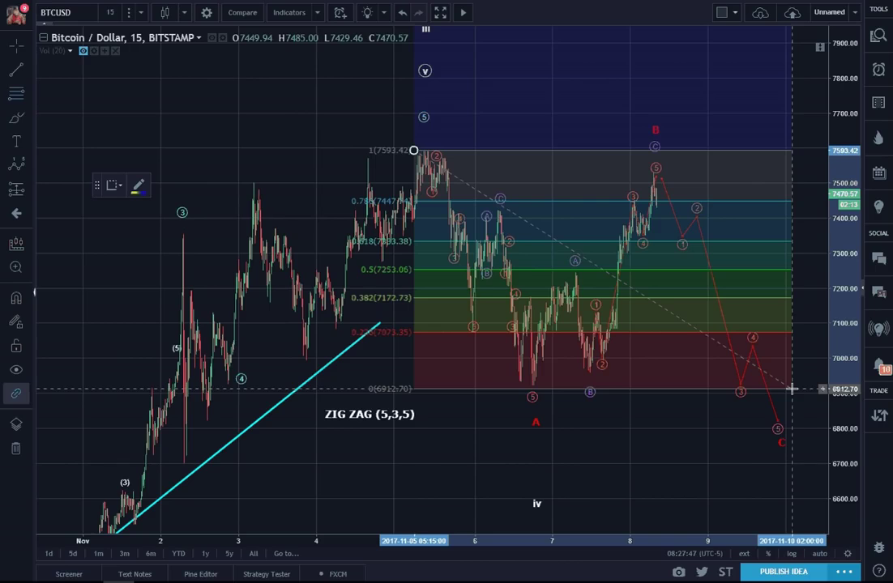
pyautogui.click(791, 390)
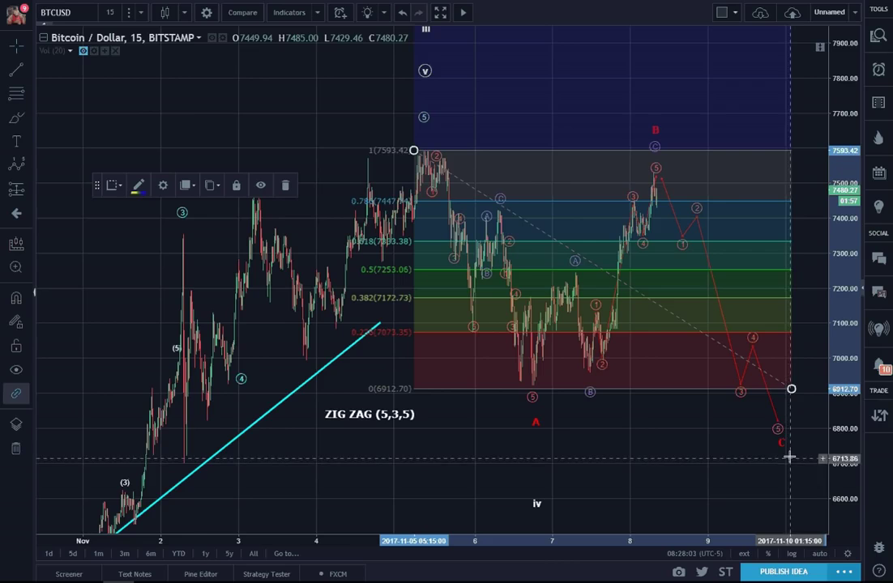
pyautogui.moveTo(843, 127); pyautogui.dragTo(806, 285)
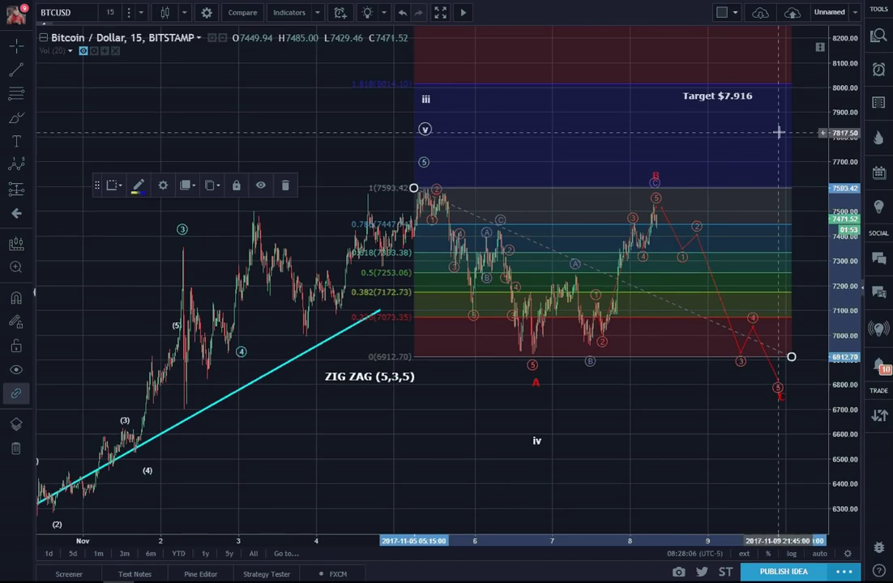
pyautogui.moveTo(858, 254); pyautogui.dragTo(846, 162)
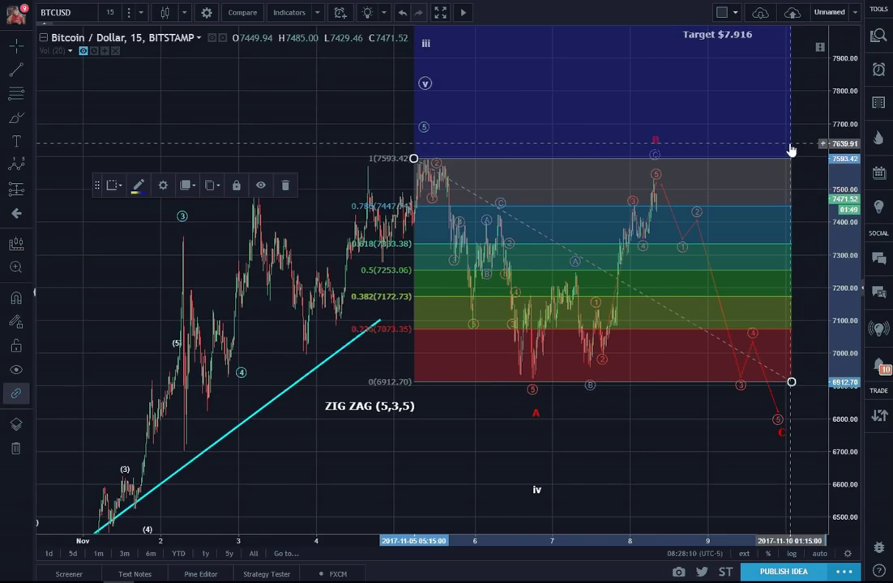
pyautogui.press('Delete')
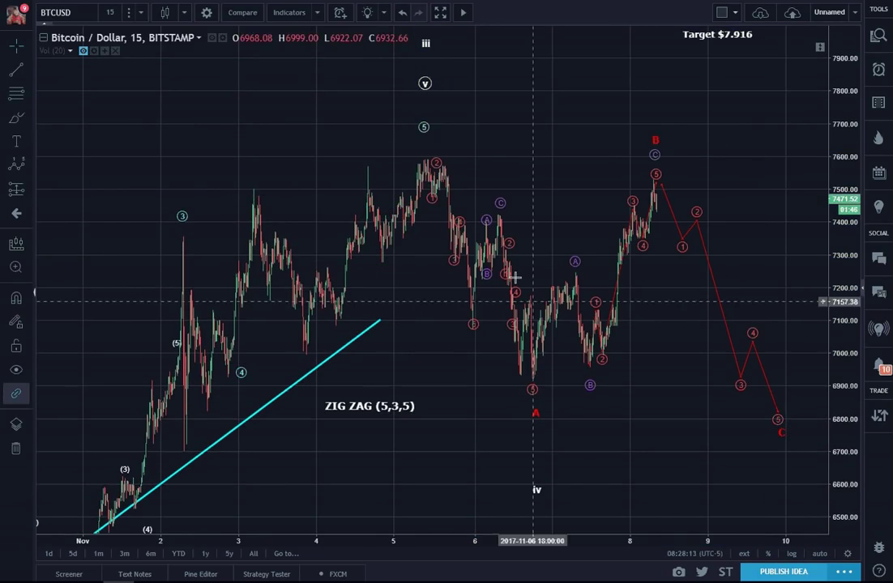
# - Raise the red B label to about 7773, purple C to about 7682, and red wave 5
pyautogui.click(656, 142)
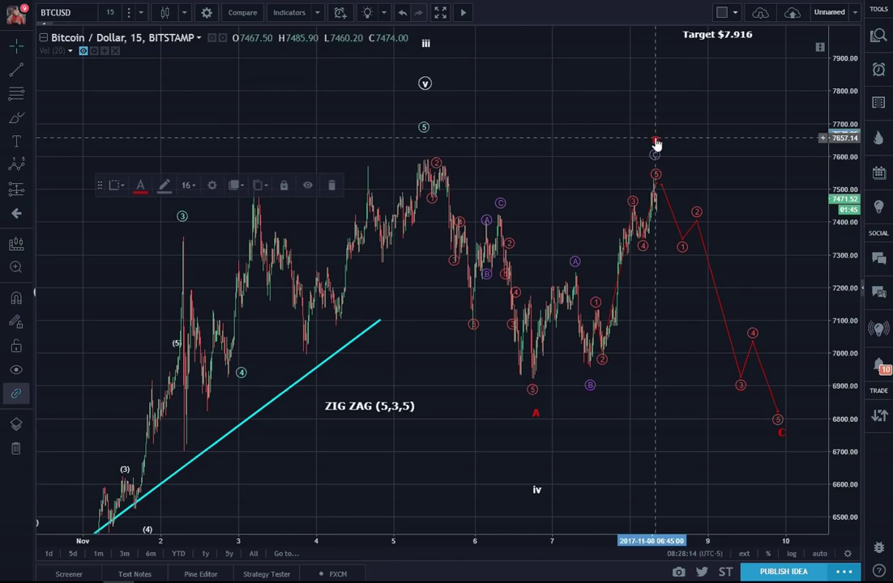
pyautogui.moveTo(656, 142); pyautogui.dragTo(658, 105)
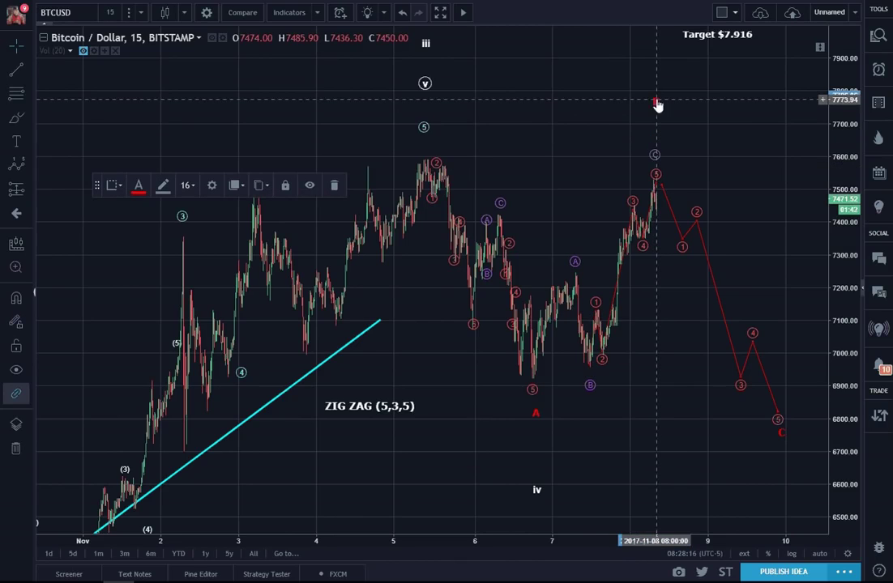
pyautogui.click(589, 374)
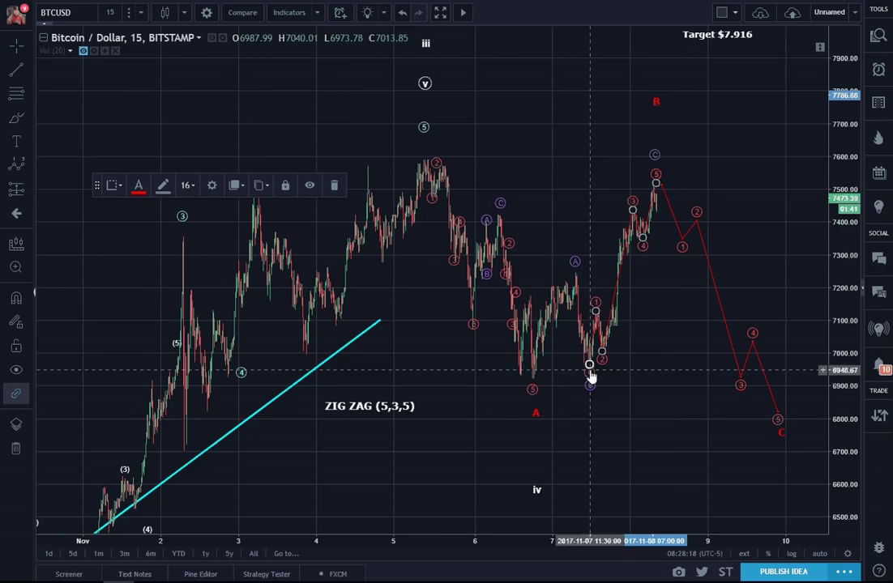
pyautogui.moveTo(655, 154); pyautogui.dragTo(656, 129)
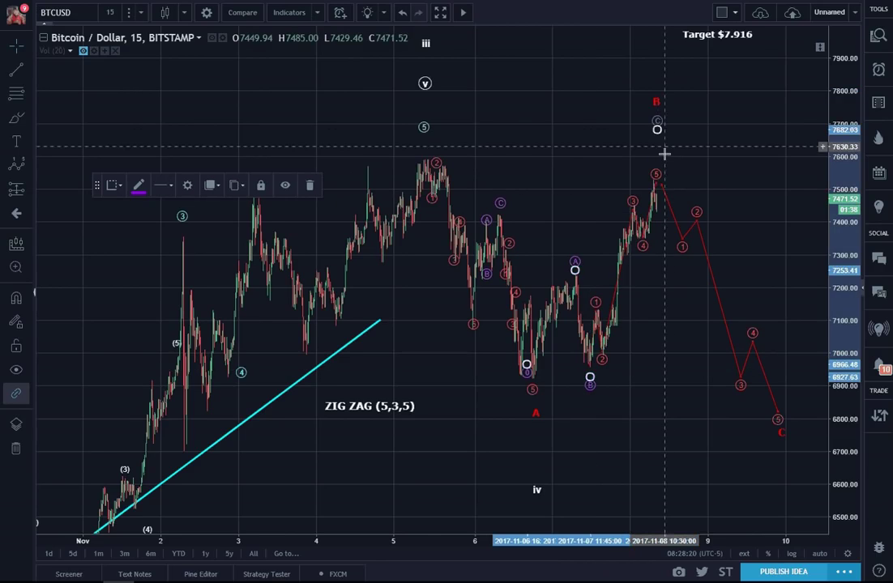
pyautogui.moveTo(655, 182); pyautogui.dragTo(657, 141)
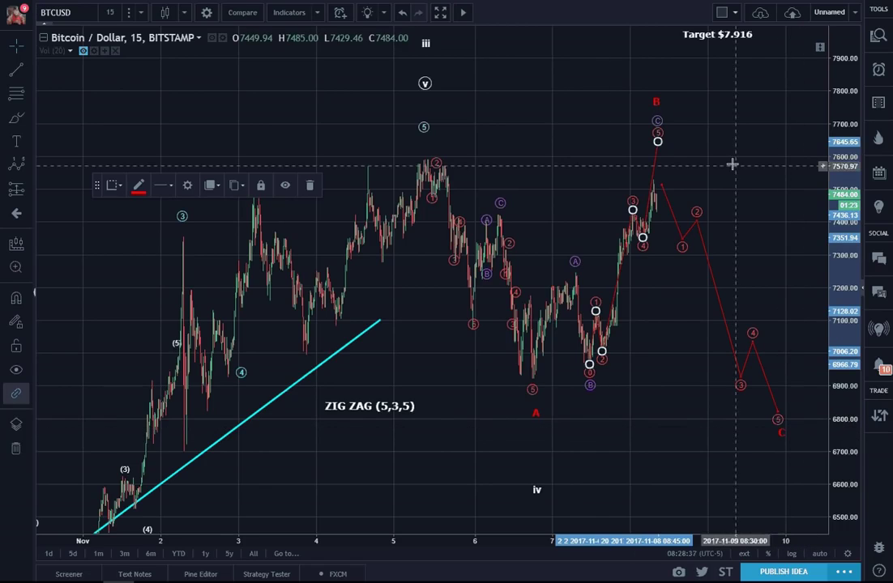
# - Lower red wave 5 to about 7530 and shift the purple A-B-C and red B slightly down
pyautogui.moveTo(659, 150); pyautogui.dragTo(653, 179)
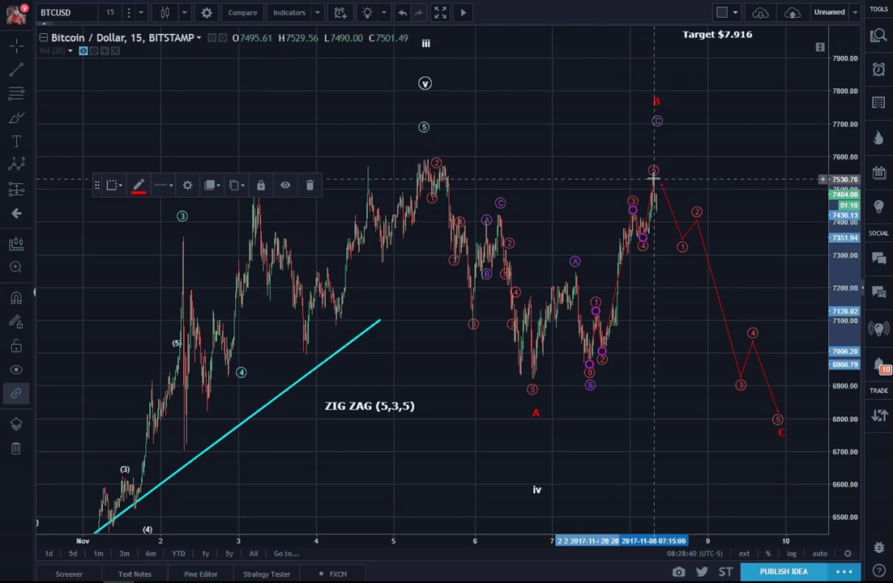
pyautogui.moveTo(659, 125); pyautogui.dragTo(651, 154)
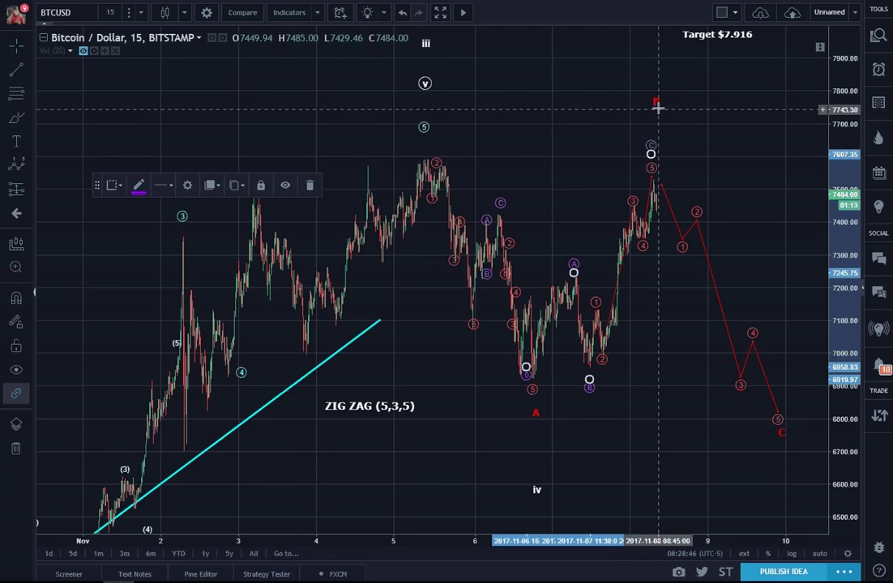
pyautogui.moveTo(658, 107); pyautogui.dragTo(653, 131)
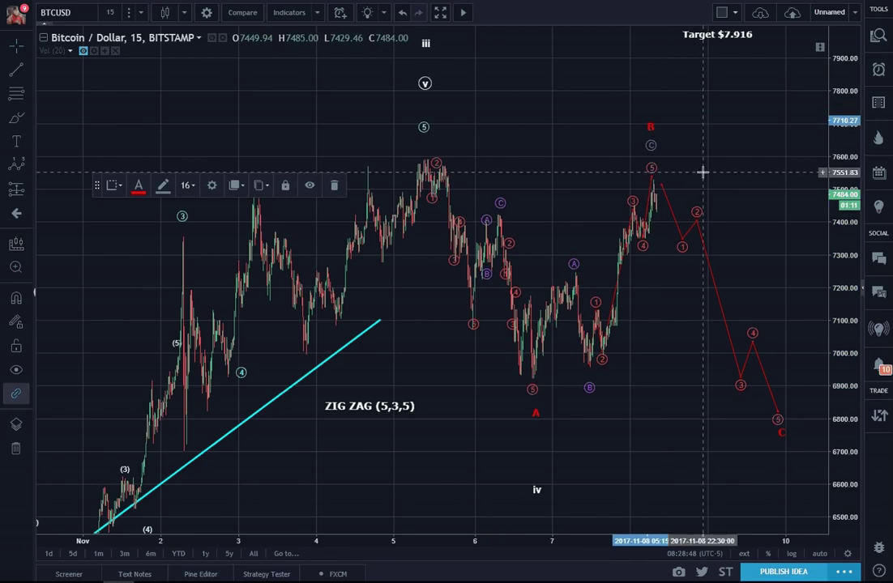
pyautogui.click(652, 148)
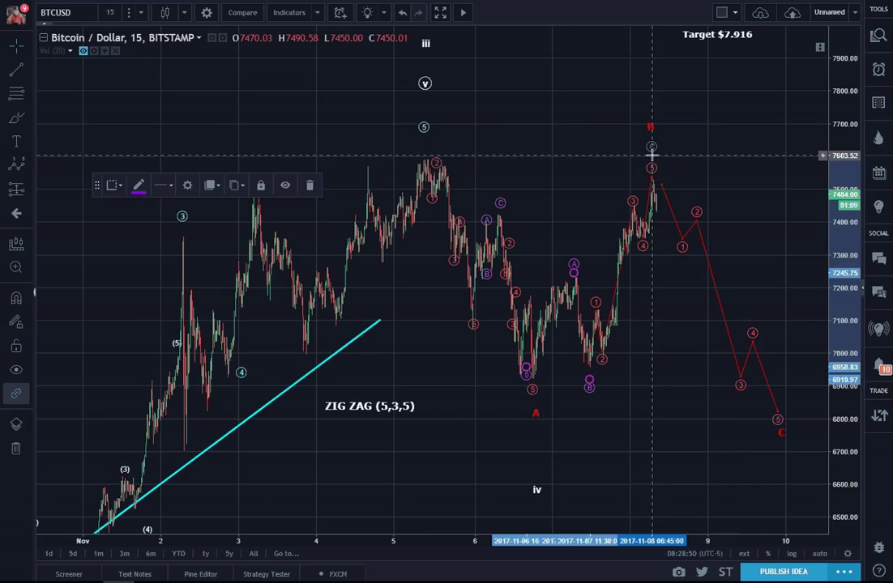
pyautogui.click(701, 164)
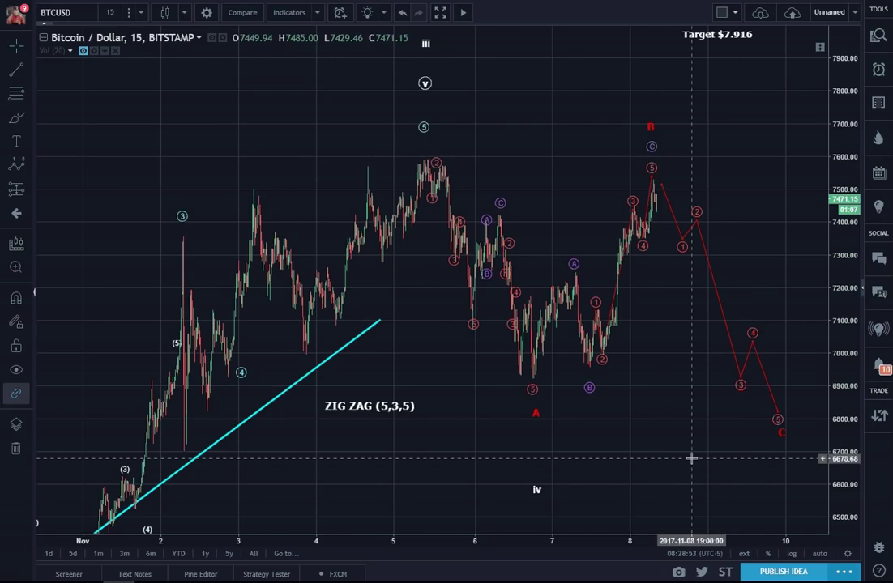
# - Pan the chart left to open empty space right of the price action
pyautogui.moveTo(691, 459); pyautogui.dragTo(678, 463)
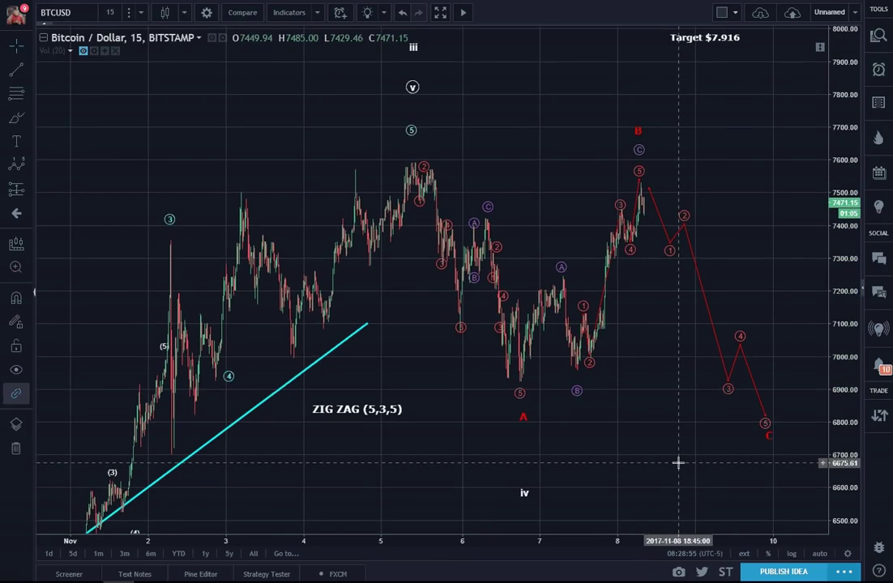
pyautogui.moveTo(790, 354); pyautogui.dragTo(673, 359)
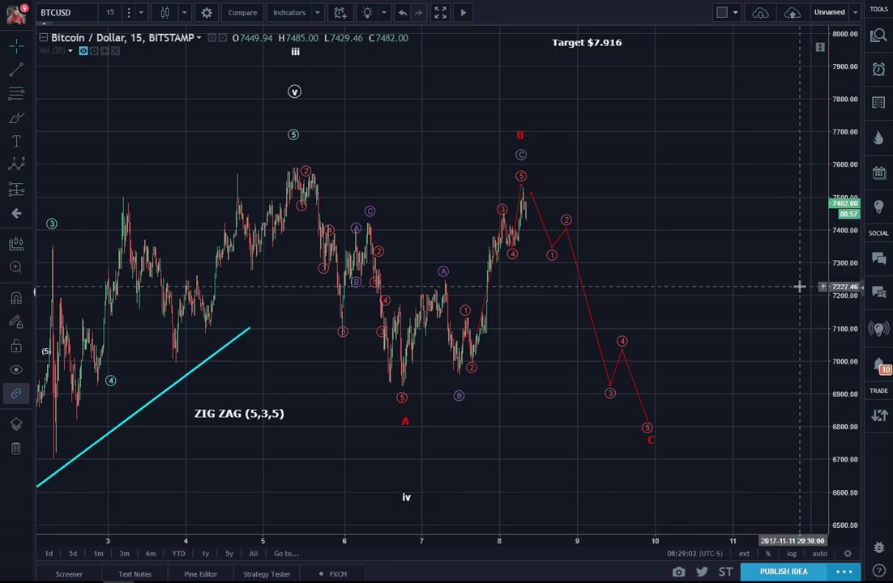
pyautogui.click(294, 92)
pyautogui.scroll(-2, 684, 217)
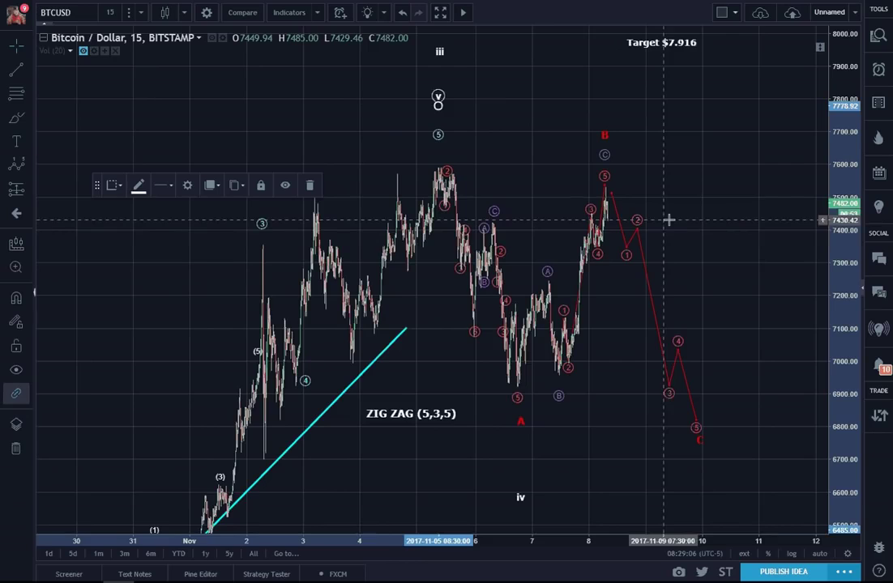
pyautogui.scroll(2, 743, 283)
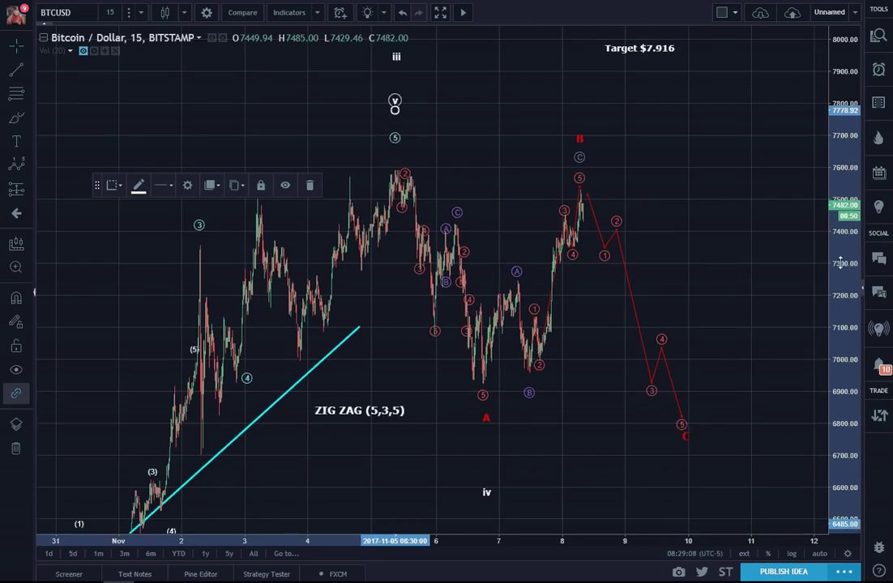
pyautogui.moveTo(761, 300); pyautogui.dragTo(775, 299)
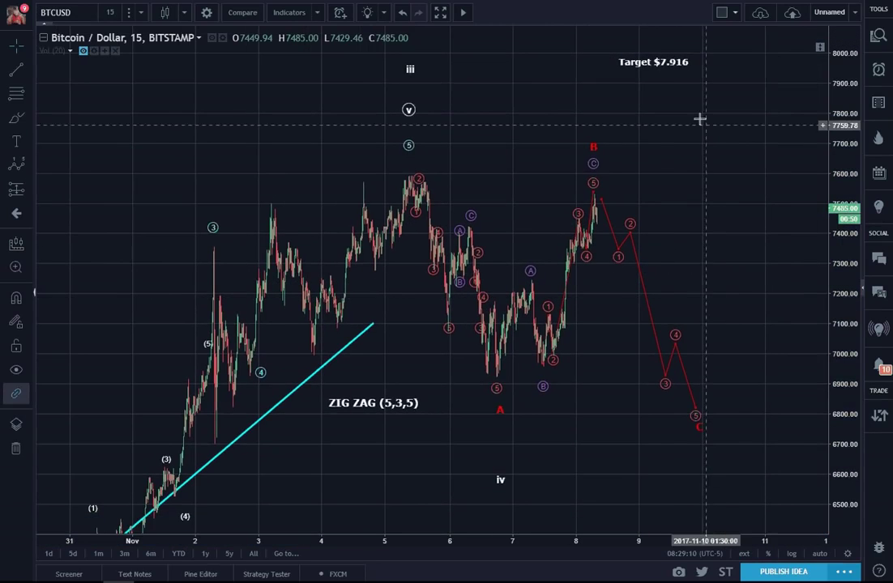
# - Move the Target $7.916 label right to above about Nov 10 and ready the Elliott Impulse Wave tool
pyautogui.click(660, 62)
pyautogui.moveTo(660, 61); pyautogui.dragTo(777, 72)
pyautogui.click(780, 417)
pyautogui.moveTo(770, 409); pyautogui.dragTo(674, 415)
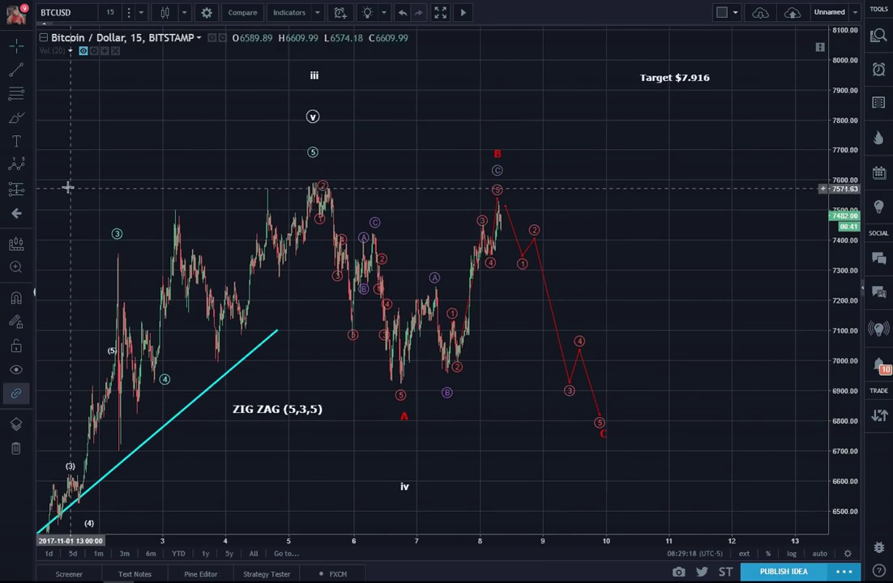
pyautogui.click(17, 168)
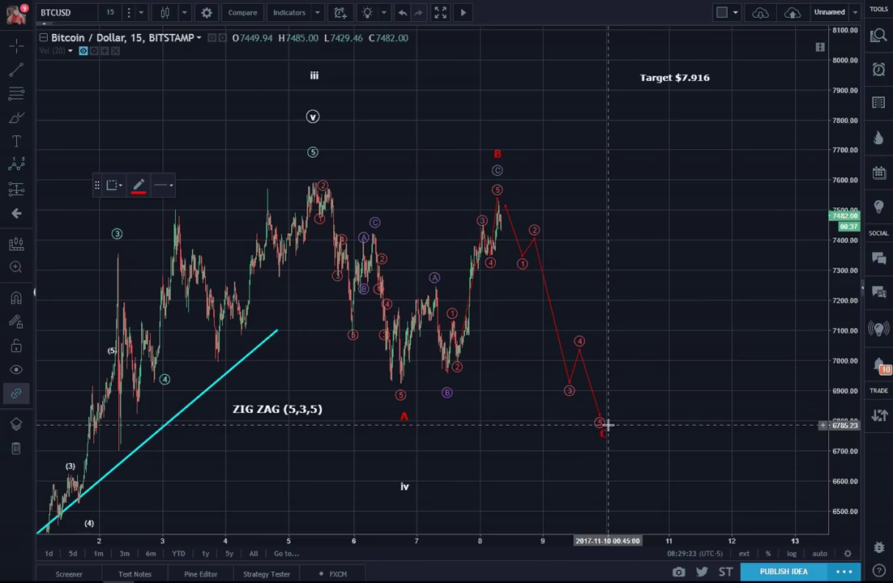
# - Place impulse points at the C low, 7290, 7120, 7750, 7570 and the target, coloured cyan
pyautogui.click(606, 426)
pyautogui.click(636, 274)
pyautogui.click(649, 324)
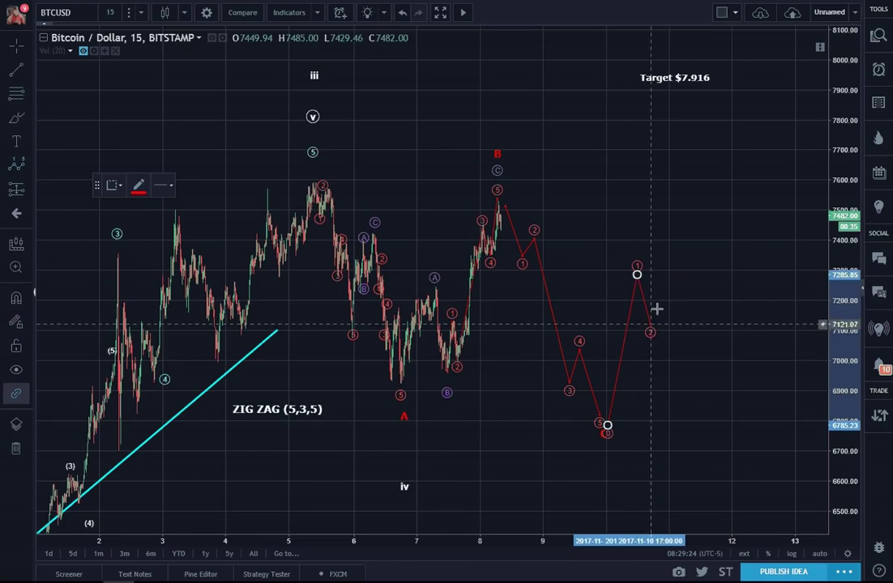
pyautogui.click(703, 135)
pyautogui.click(716, 189)
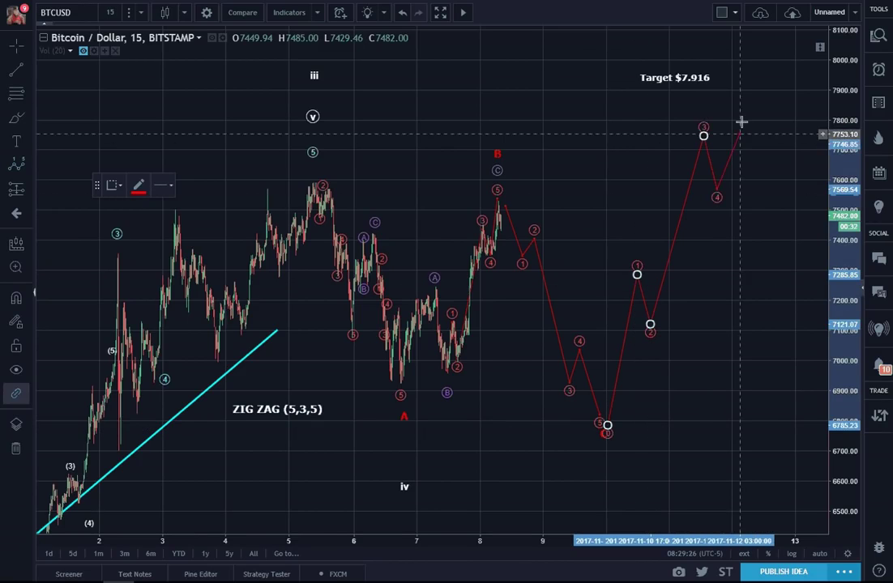
pyautogui.click(745, 86)
pyautogui.doubleClick(745, 85)
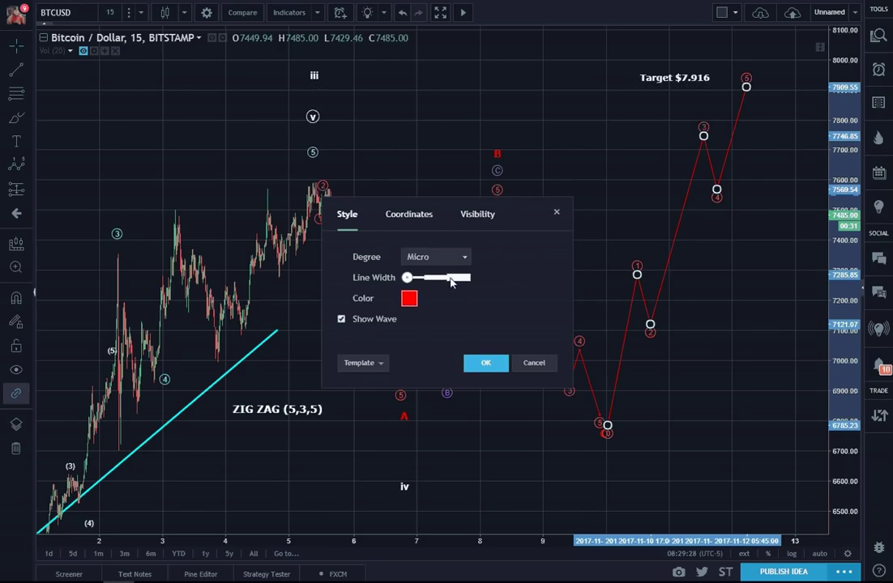
pyautogui.click(408, 298)
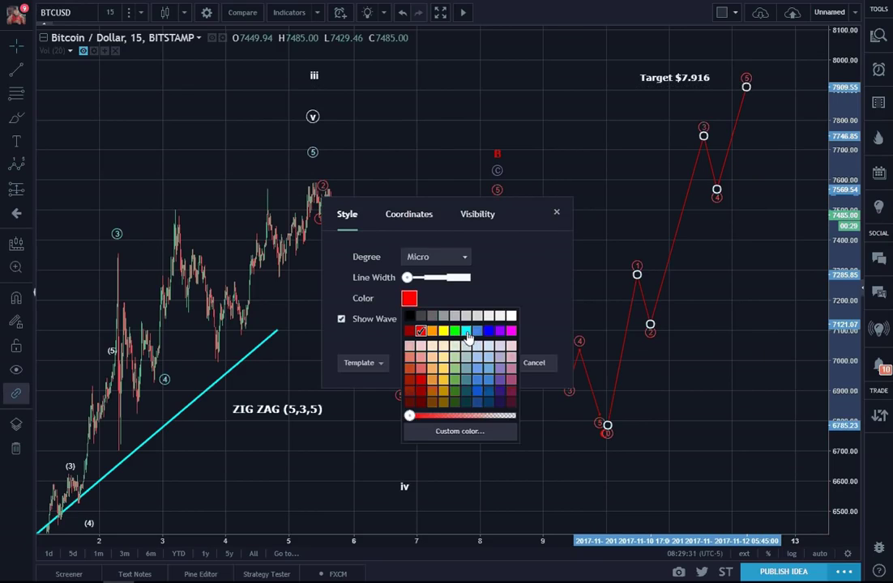
pyautogui.click(465, 331)
pyautogui.click(473, 371)
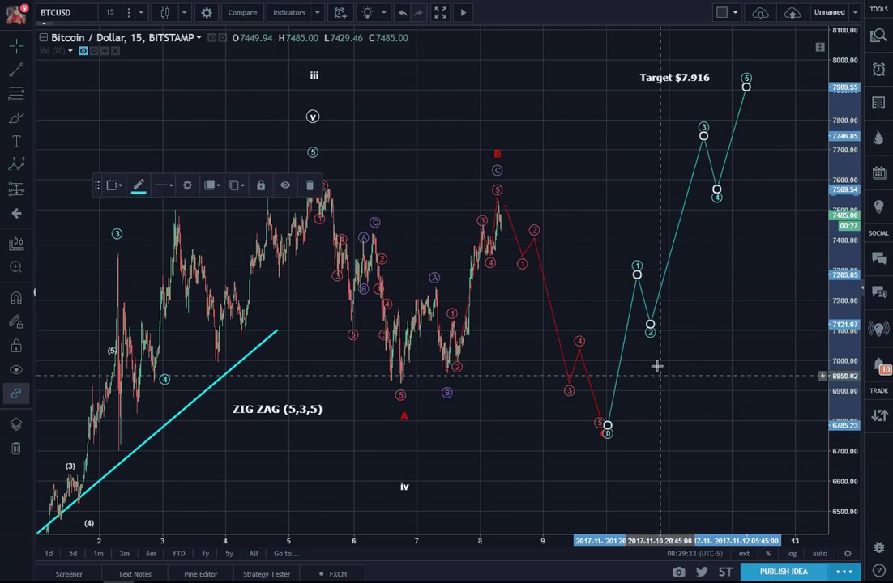
# - Lower points 2 and 4 slightly, then drop point 1 to about 7185 and point 2 to about 7020
pyautogui.moveTo(651, 329); pyautogui.dragTo(657, 335)
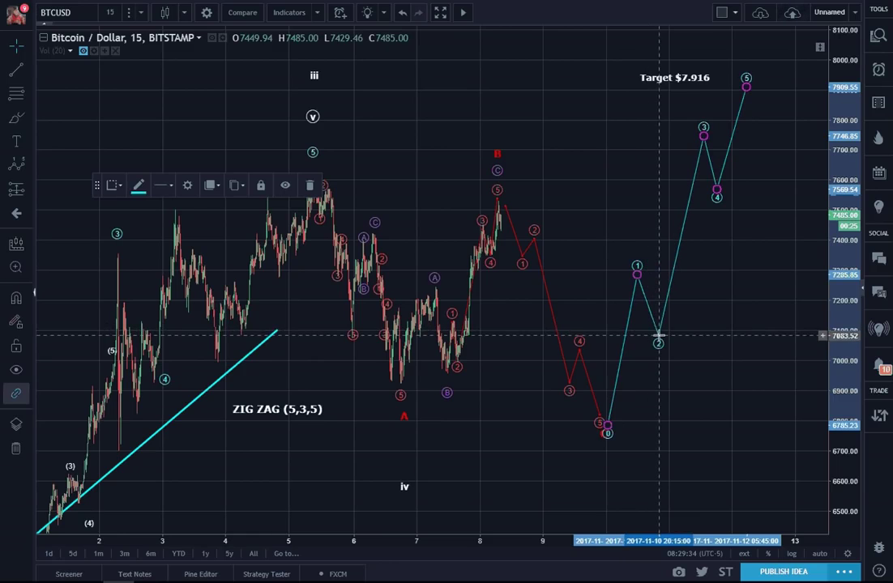
pyautogui.moveTo(716, 190); pyautogui.dragTo(723, 195)
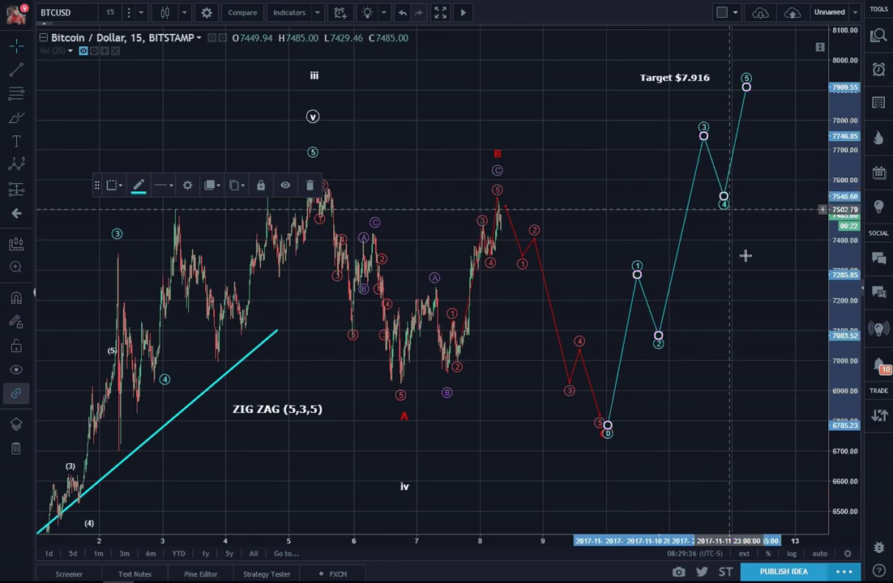
pyautogui.click(745, 283)
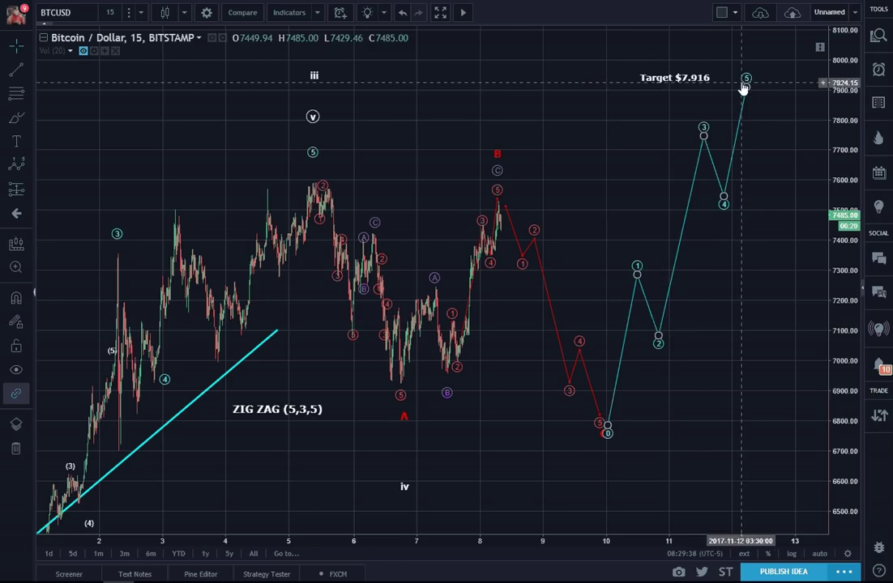
pyautogui.moveTo(636, 267); pyautogui.dragTo(628, 302)
pyautogui.moveTo(659, 341); pyautogui.dragTo(653, 354)
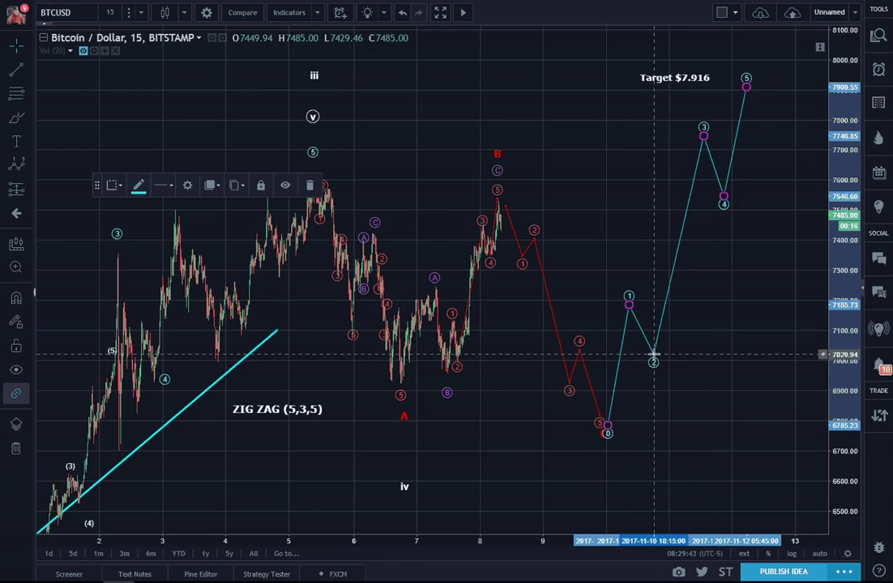
# - Deselect the adjusted cyan impulse wave on the BTCUSD chart
pyautogui.click(737, 364)
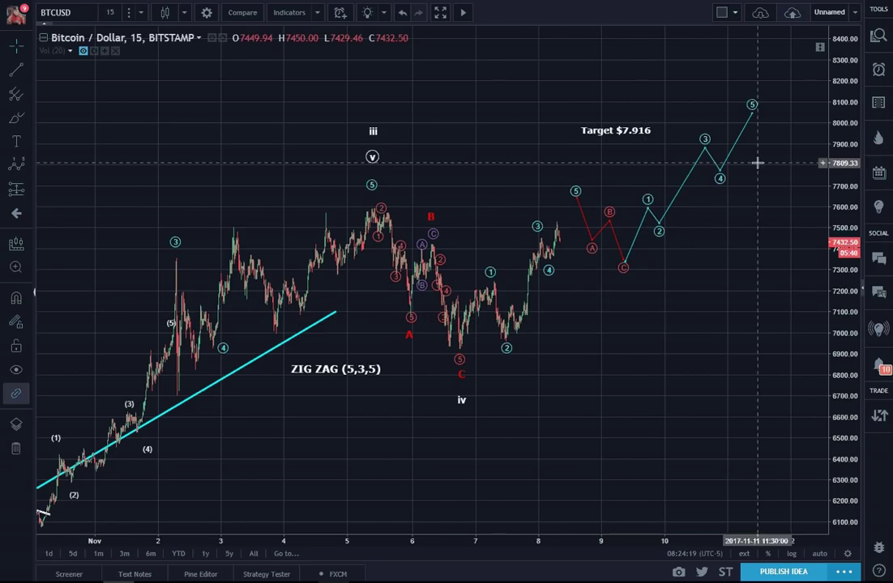
# - Pan to show 31 Oct and delete the cyan rally wave heading toward 8080
pyautogui.moveTo(729, 356); pyautogui.dragTo(755, 359)
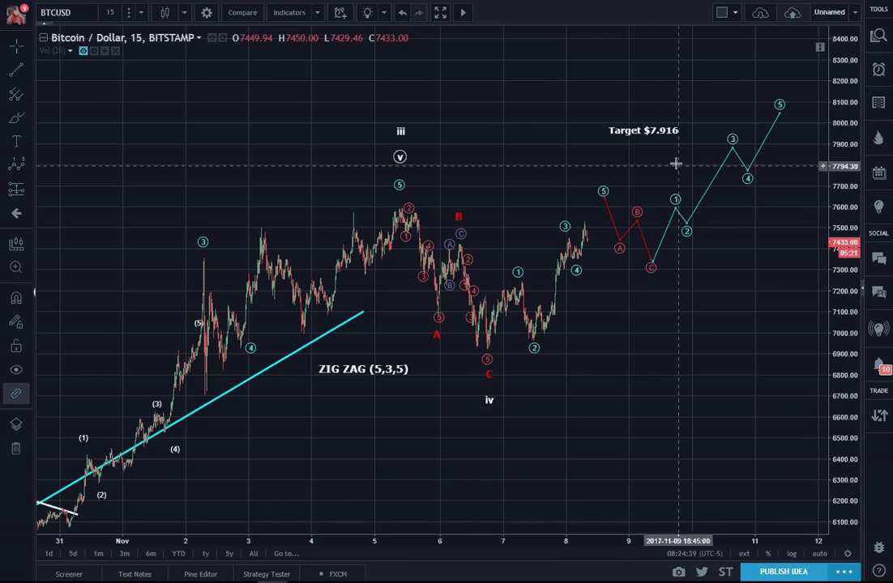
pyautogui.click(736, 162)
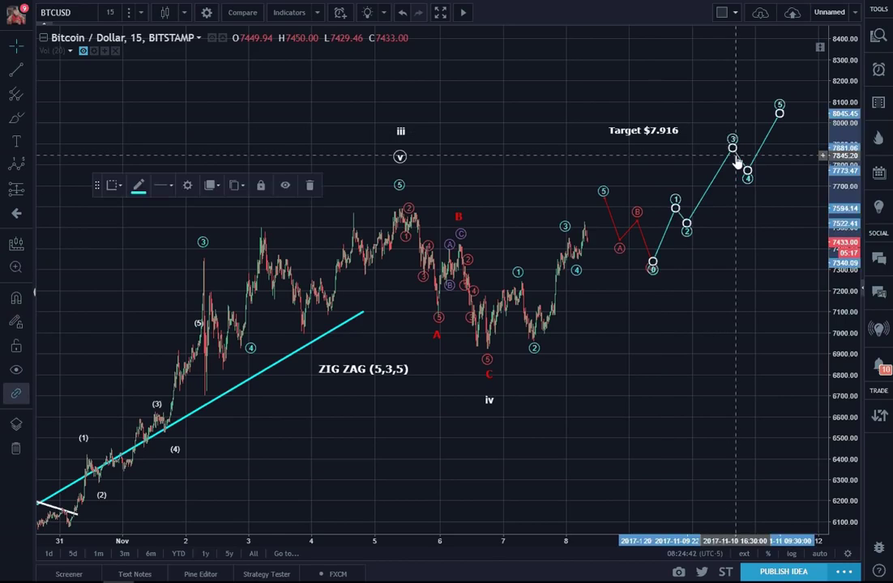
pyautogui.press('Delete')
# - Delete the red ABC wave drawing and the cyan 1-5 wave drawing
pyautogui.click(632, 232)
pyautogui.press('Delete')
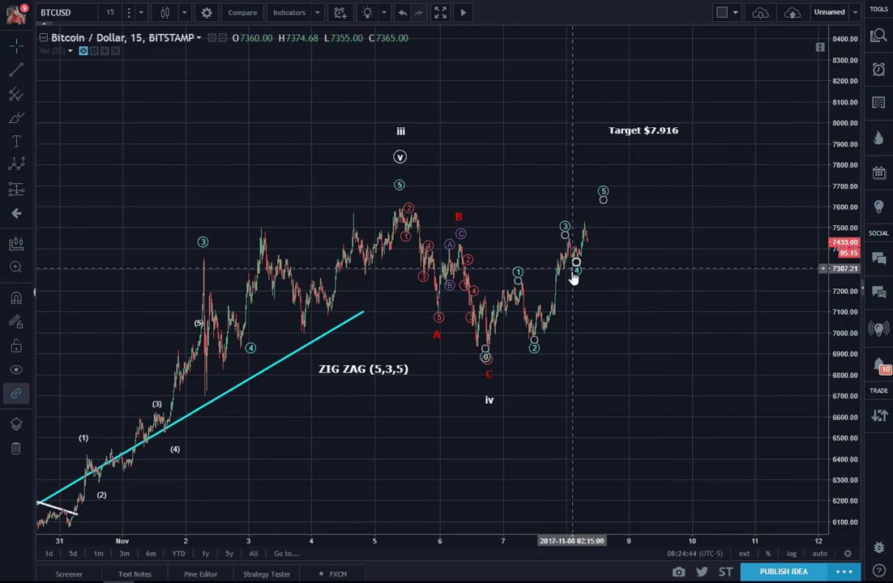
pyautogui.click(573, 277)
pyautogui.press('Delete')
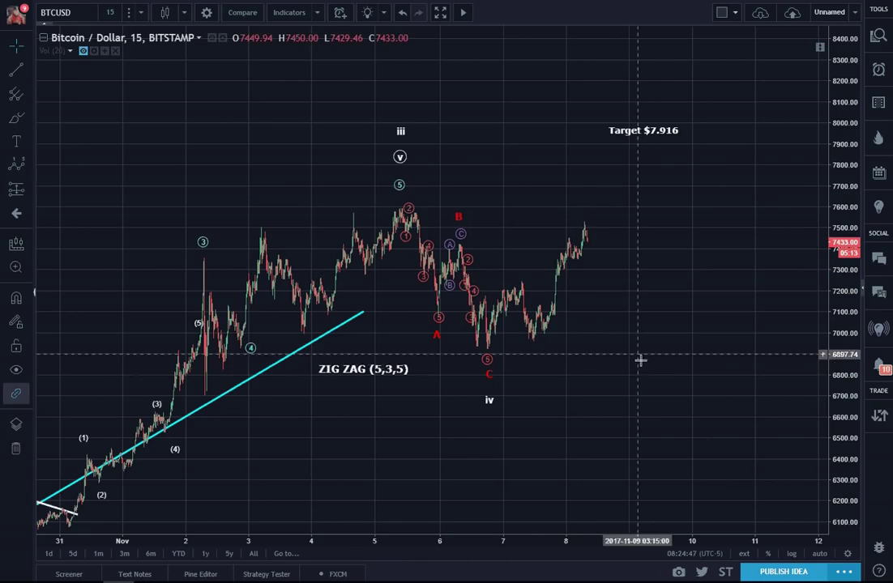
# - Reposition the iv, A, B and C labels, with red B above the latest high and C near 6600
pyautogui.moveTo(488, 399); pyautogui.dragTo(490, 414)
pyautogui.moveTo(488, 377); pyautogui.dragTo(693, 422)
pyautogui.moveTo(436, 345); pyautogui.dragTo(489, 388)
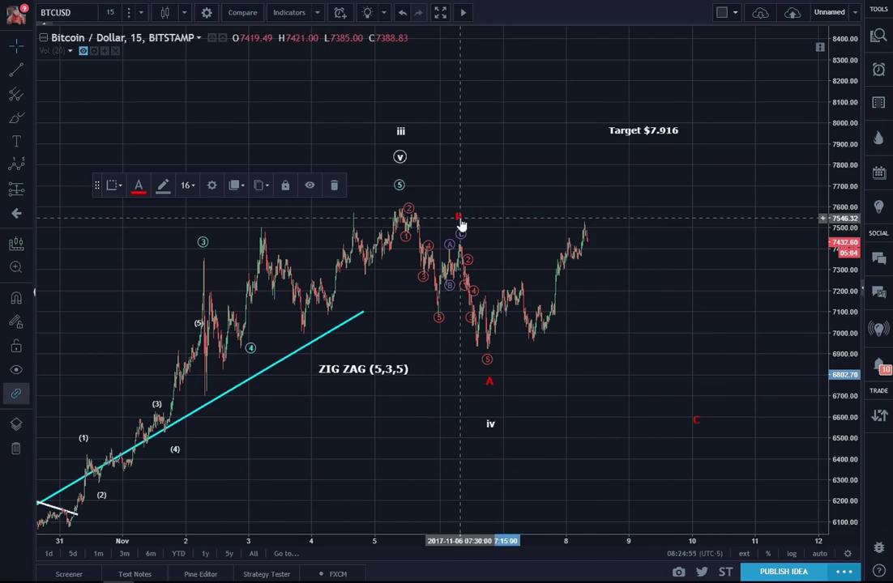
pyautogui.moveTo(459, 225); pyautogui.dragTo(585, 211)
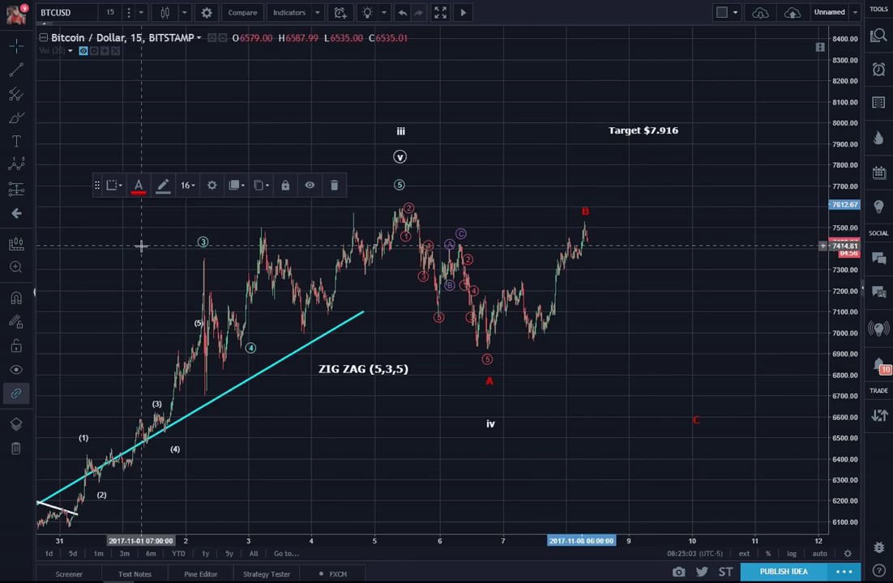
pyautogui.click(195, 243)
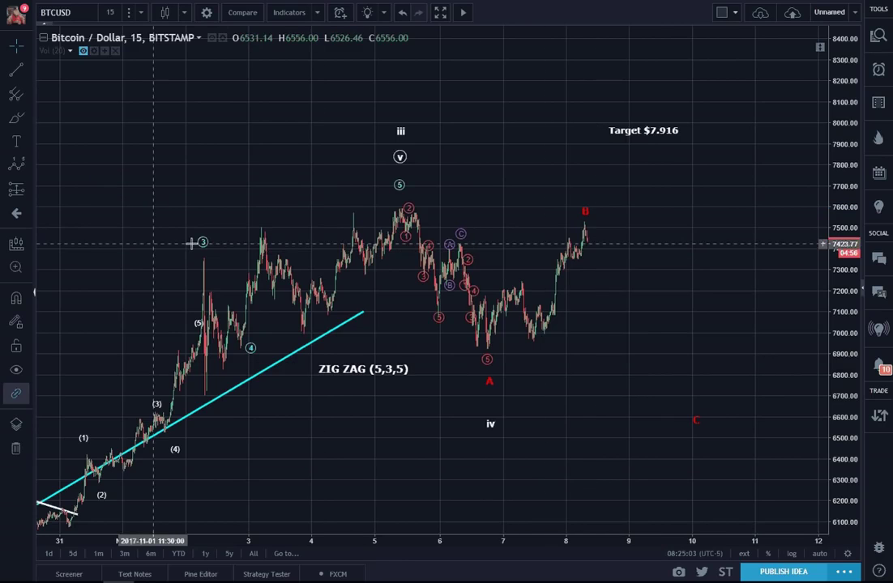
pyautogui.click(30, 168)
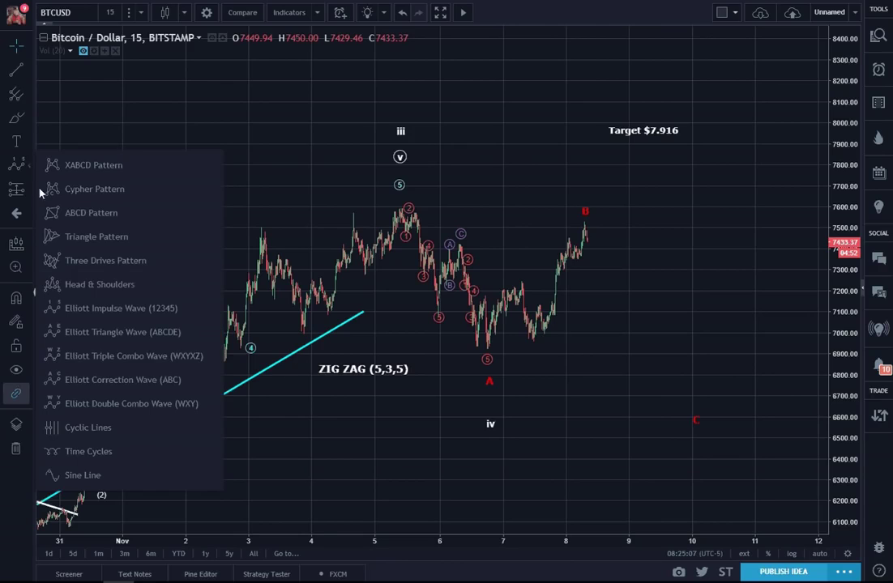
# - Draw a purple Elliott ABC correction from the recent low to the latest high near 7501
pyautogui.click(90, 388)
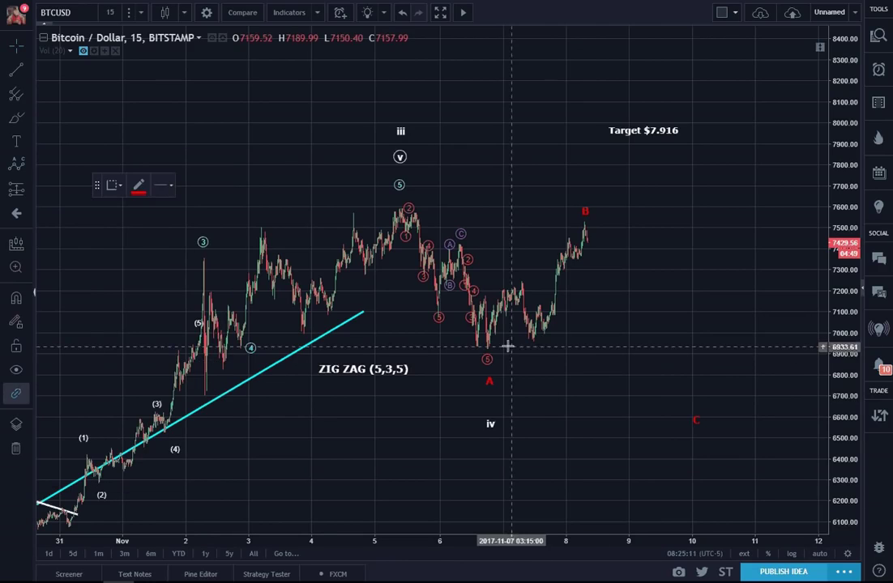
pyautogui.click(138, 186)
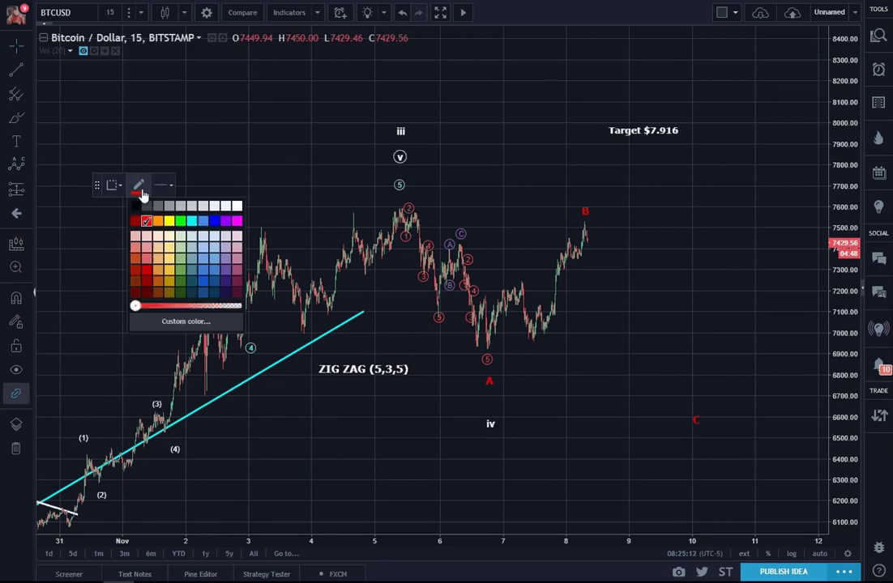
pyautogui.click(226, 221)
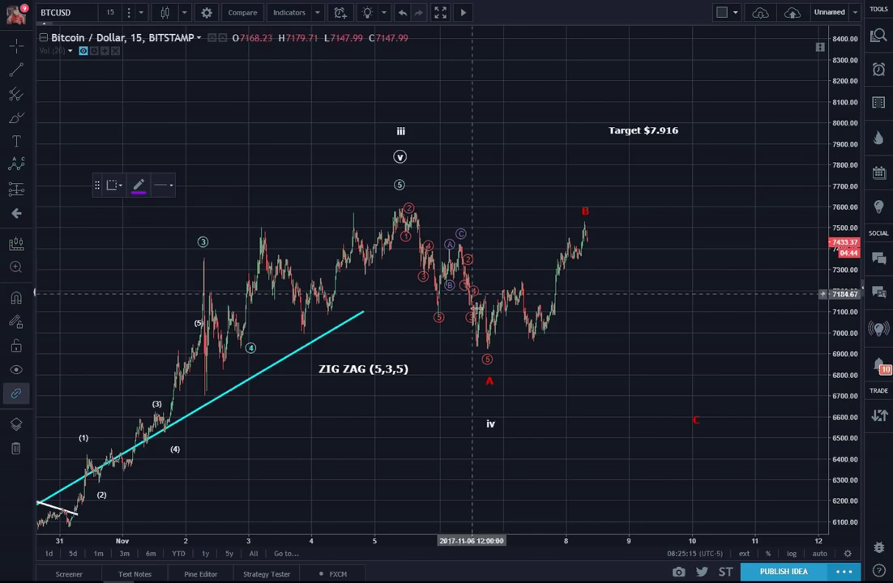
pyautogui.click(490, 347)
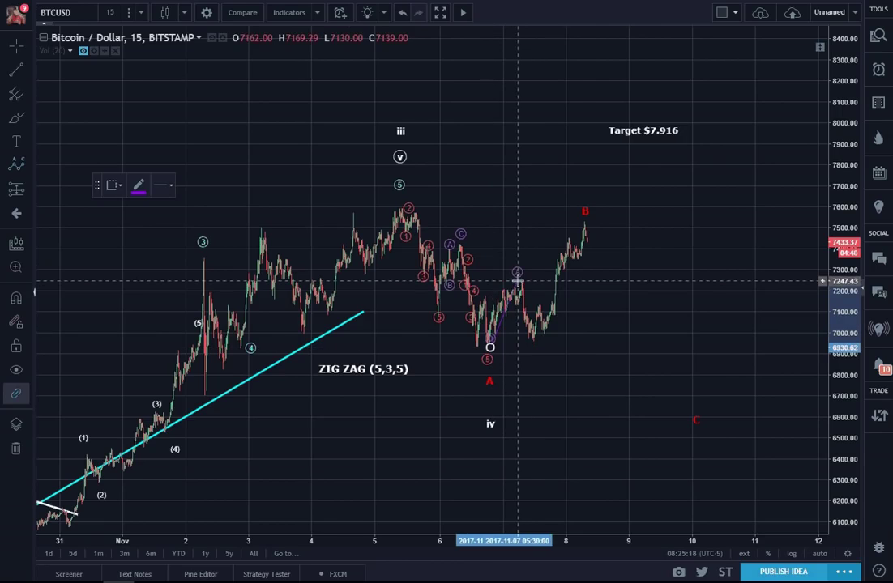
pyautogui.click(517, 282)
pyautogui.click(531, 339)
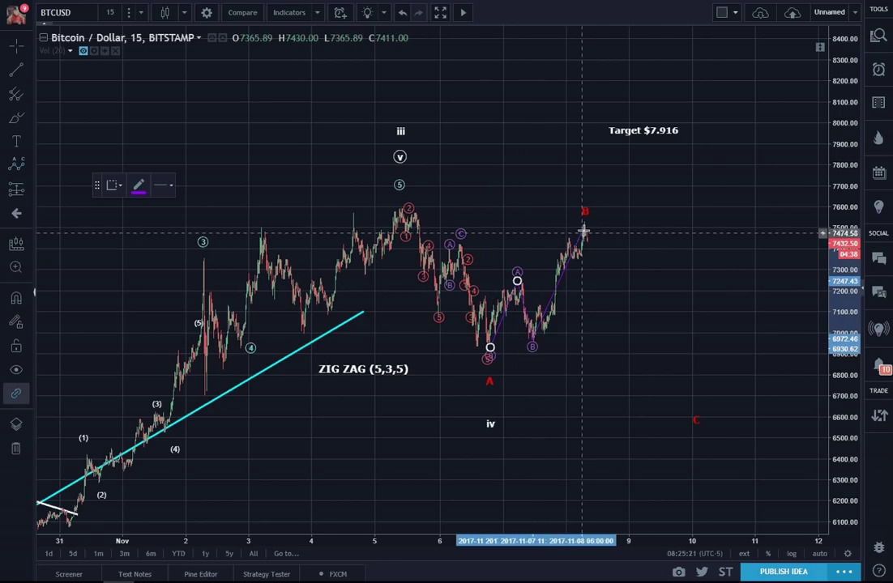
pyautogui.click(585, 221)
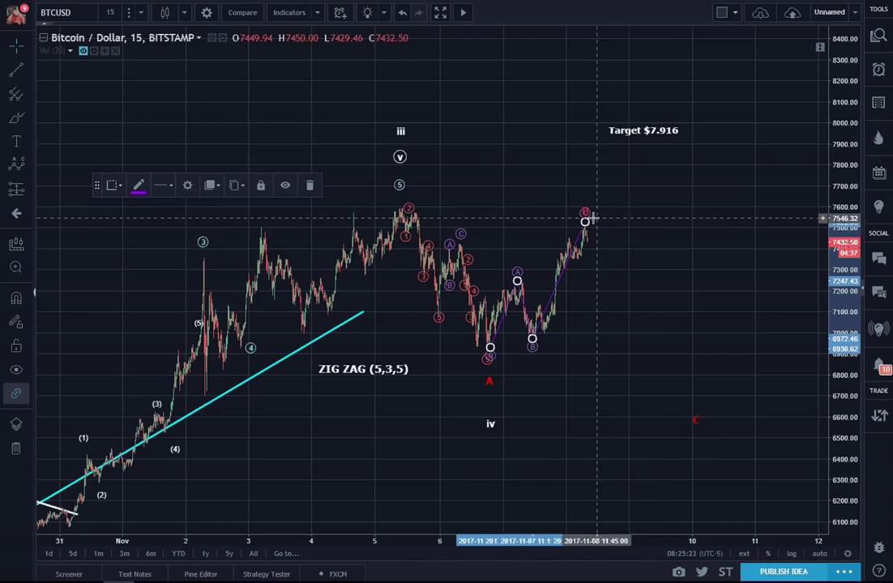
pyautogui.moveTo(585, 222); pyautogui.dragTo(586, 219)
pyautogui.click(585, 200)
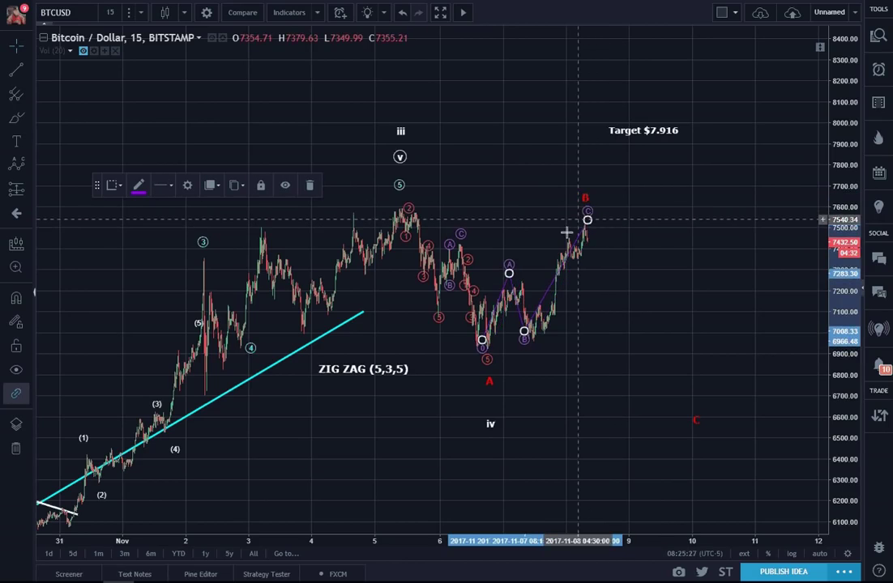
# - Nudge A onto the swing high, drop B to the swing low, and hide the connecting wave lines
pyautogui.moveTo(509, 274); pyautogui.dragTo(514, 277)
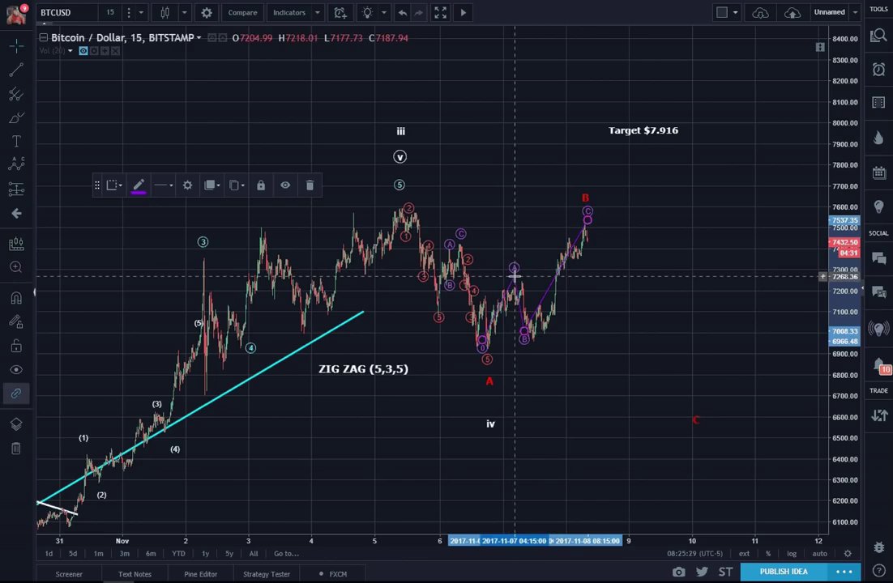
pyautogui.moveTo(523, 332); pyautogui.dragTo(533, 348)
pyautogui.click(652, 341)
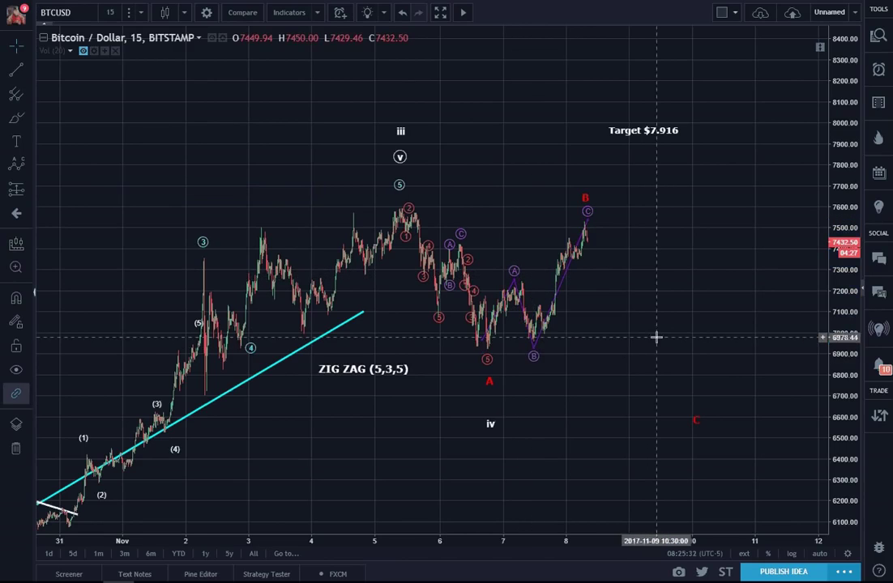
pyautogui.doubleClick(513, 282)
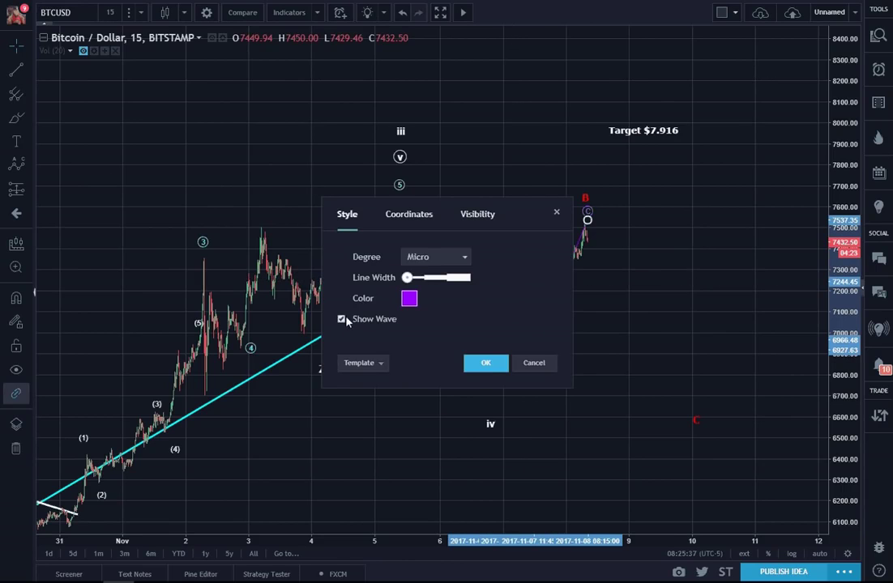
pyautogui.click(486, 363)
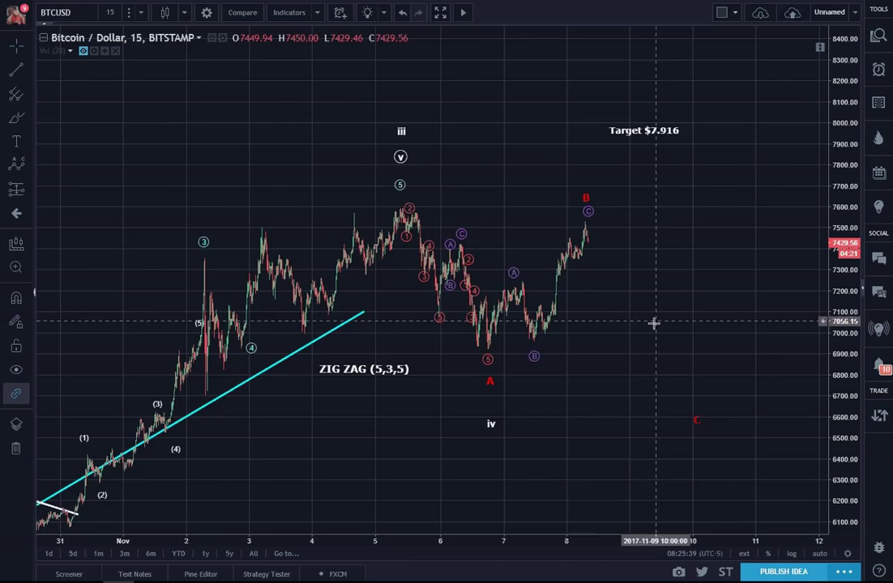
# - Zoom into the last few days and nudge purple A onto the Nov 7 swing high near 7250
pyautogui.scroll(5, 567, 357)
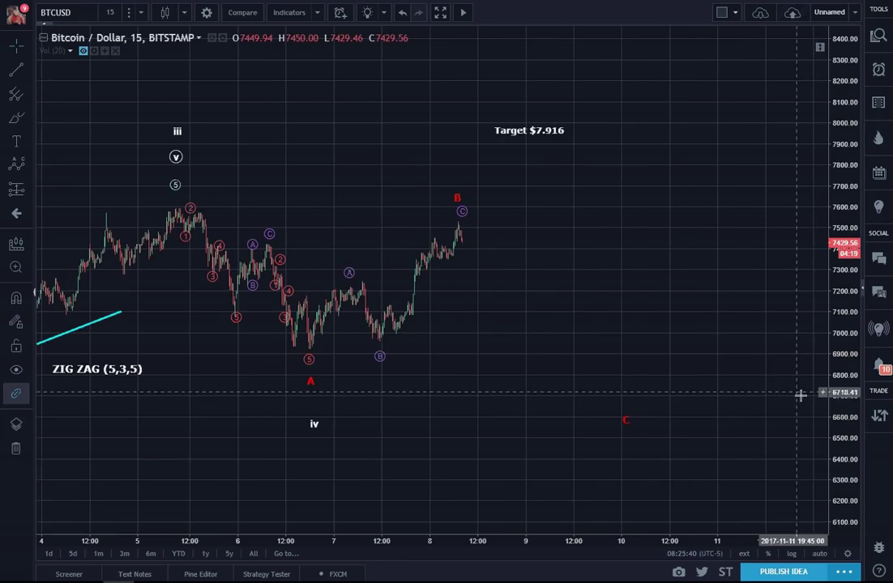
pyautogui.moveTo(861, 427); pyautogui.dragTo(724, 305)
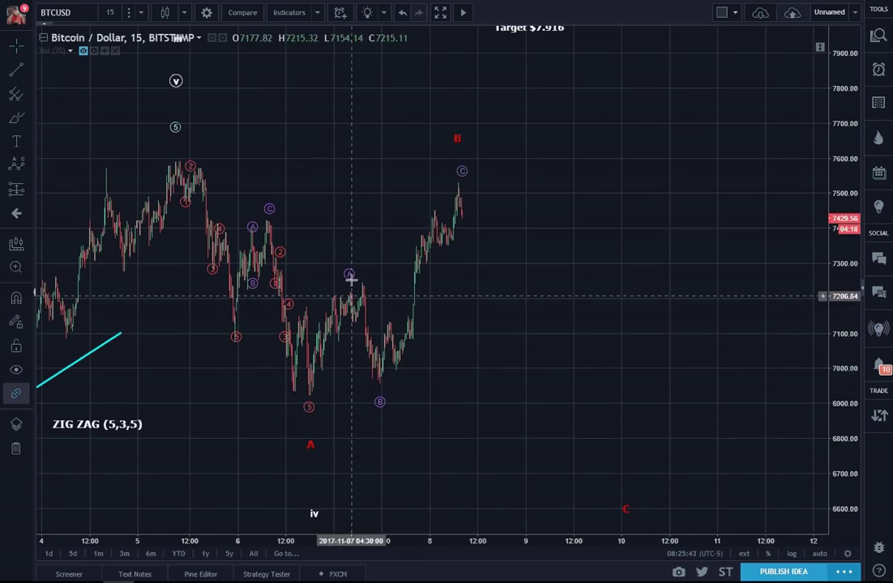
pyautogui.moveTo(350, 279); pyautogui.dragTo(360, 280)
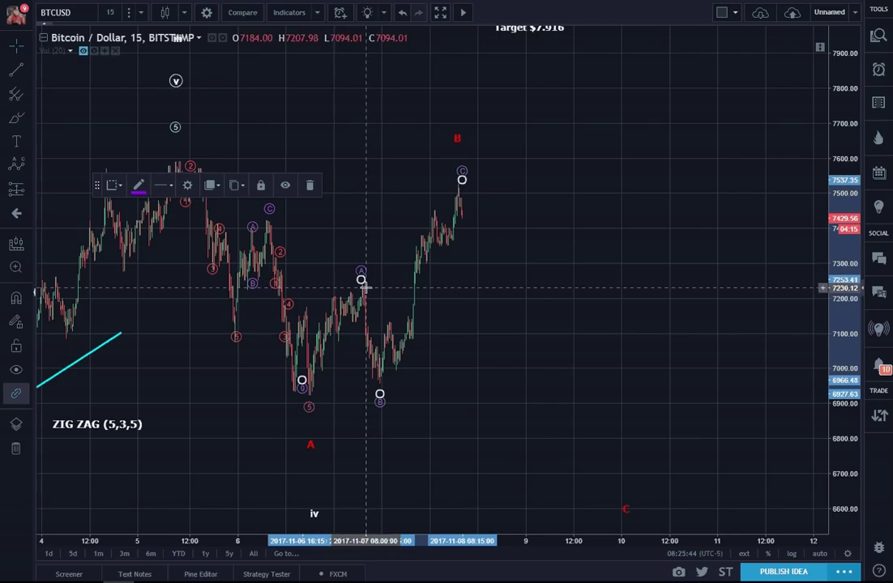
pyautogui.click(490, 202)
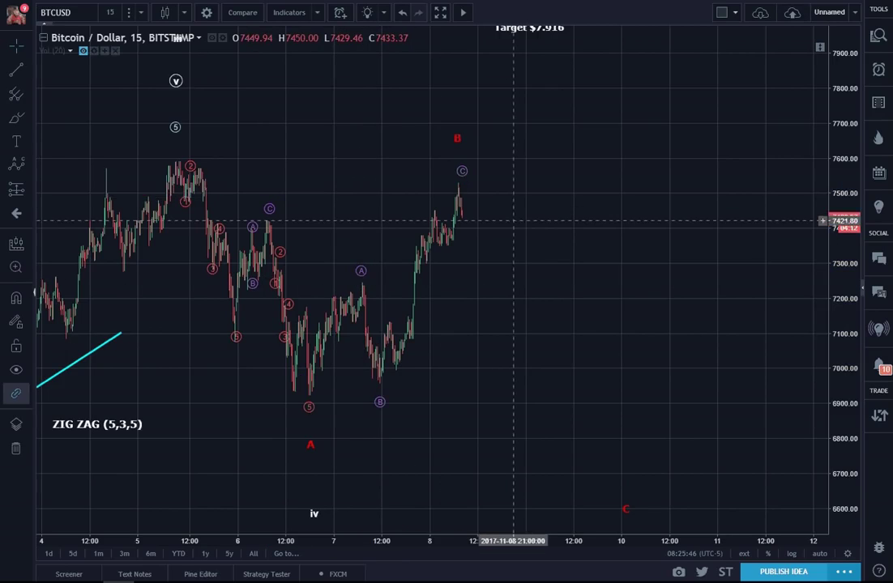
pyautogui.click(463, 182)
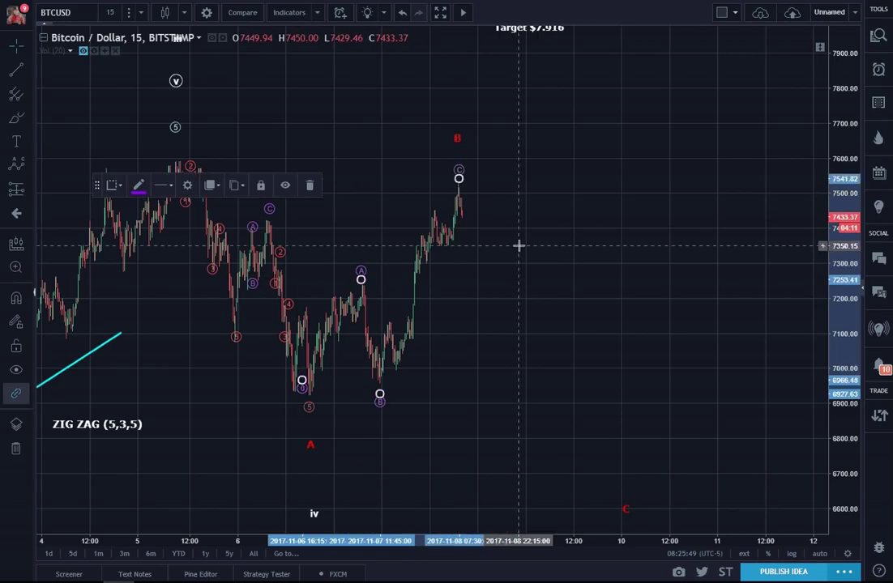
pyautogui.click(501, 357)
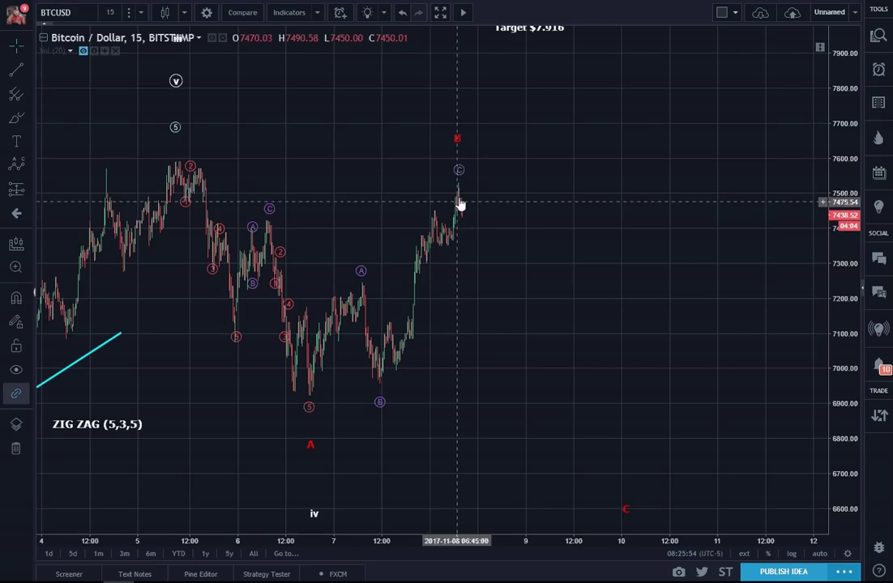
# - Draw a red Elliott 1–5 impulse wave from the purple B low up to the latest high
pyautogui.click(32, 167)
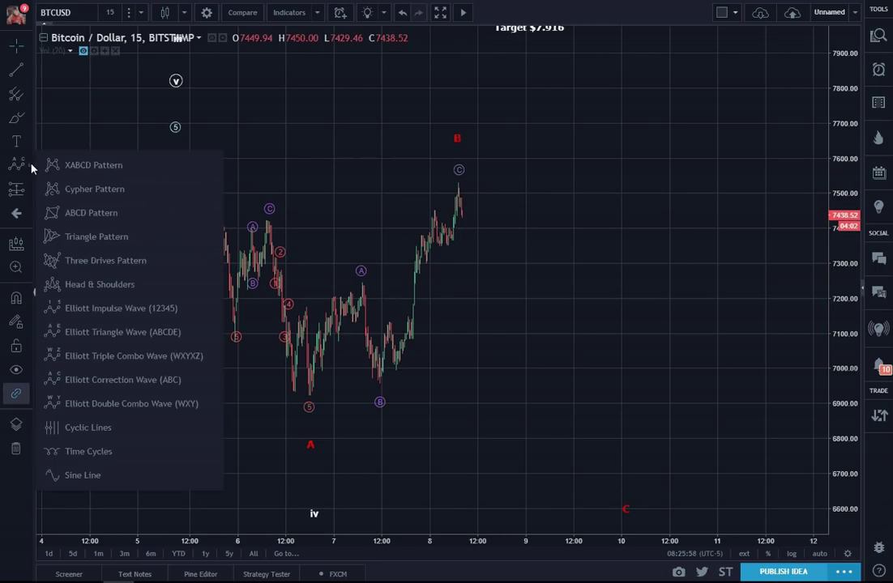
pyautogui.click(97, 308)
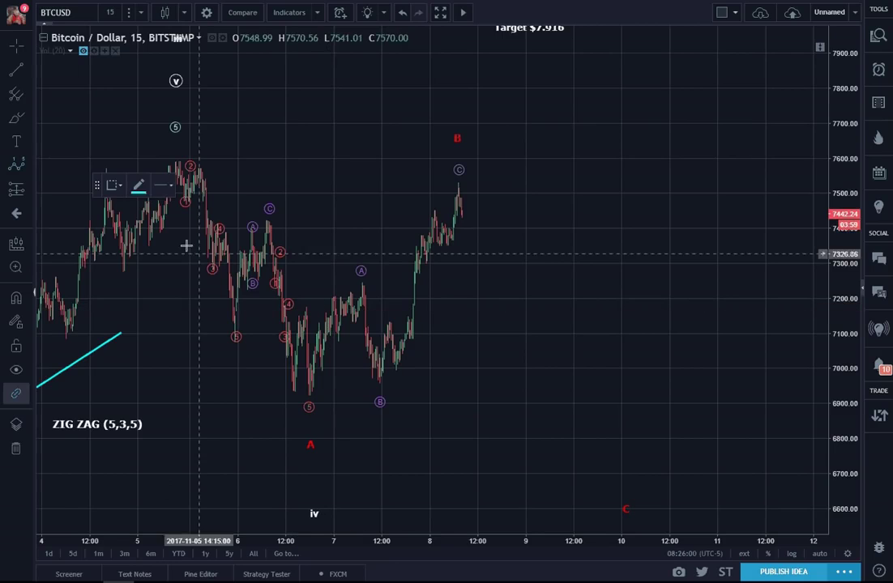
pyautogui.click(140, 188)
pyautogui.click(146, 222)
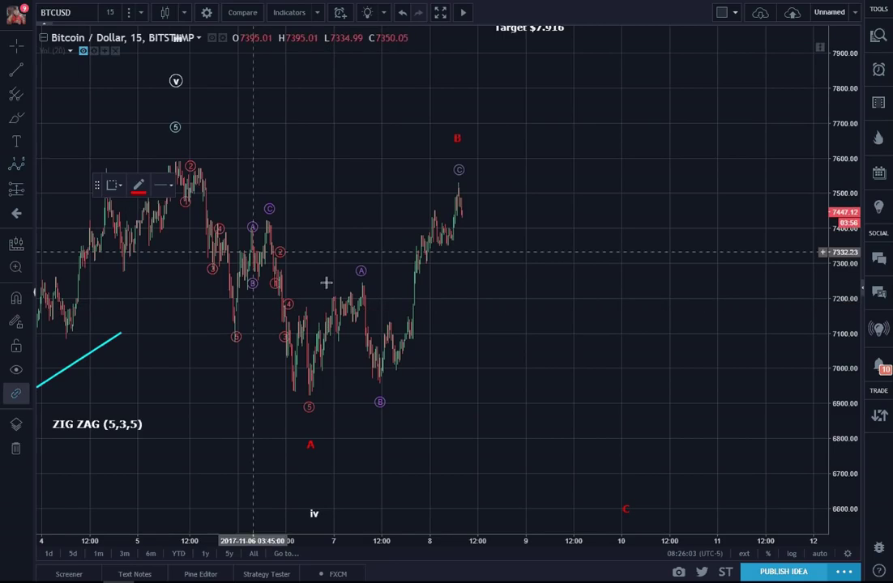
pyautogui.click(378, 378)
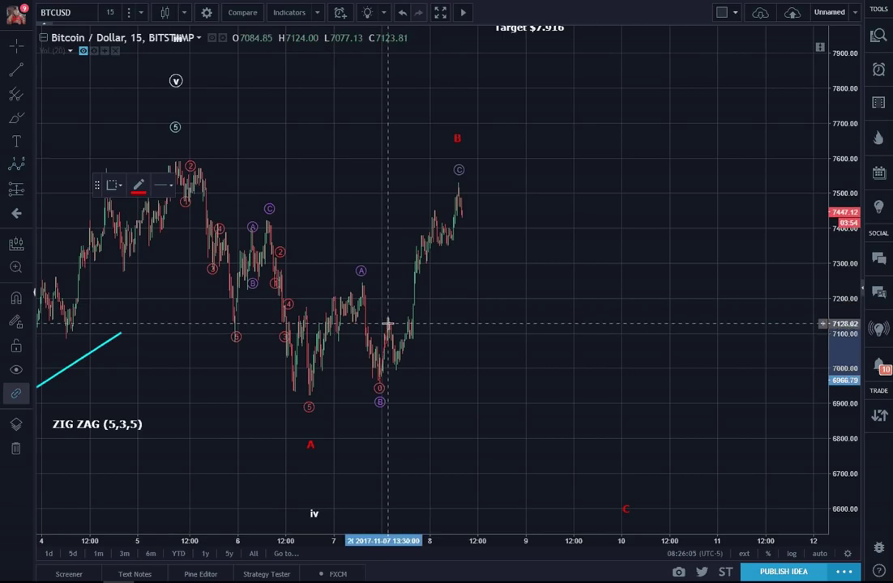
pyautogui.click(387, 324)
pyautogui.click(394, 374)
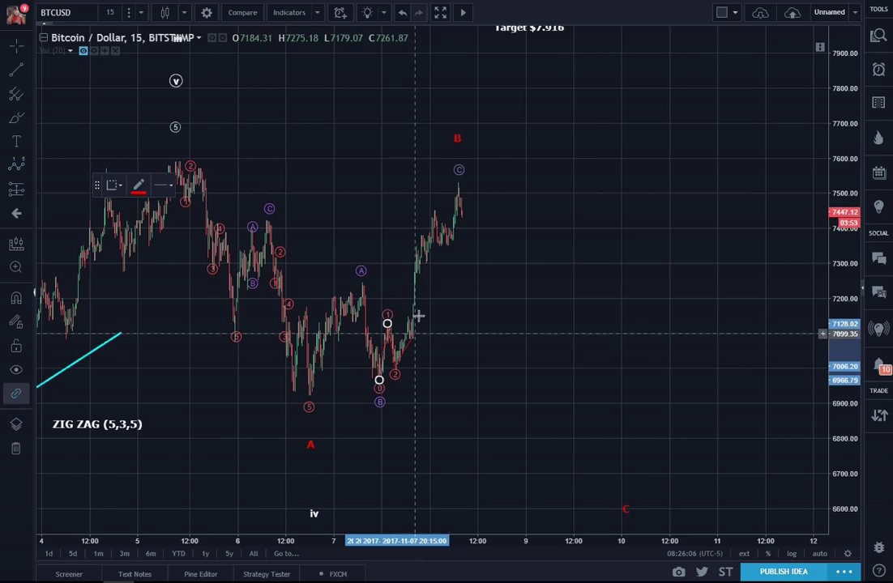
pyautogui.click(433, 215)
pyautogui.click(445, 254)
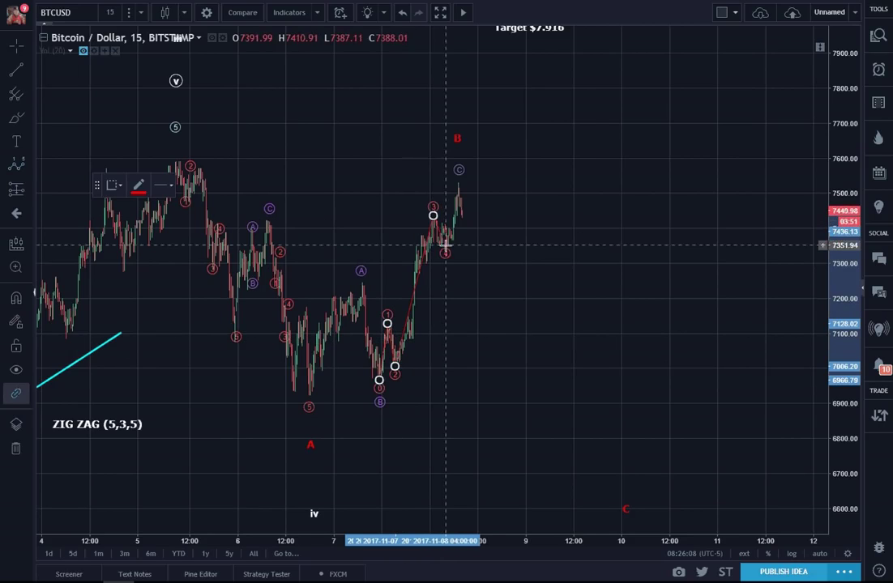
pyautogui.click(459, 184)
pyautogui.click(529, 187)
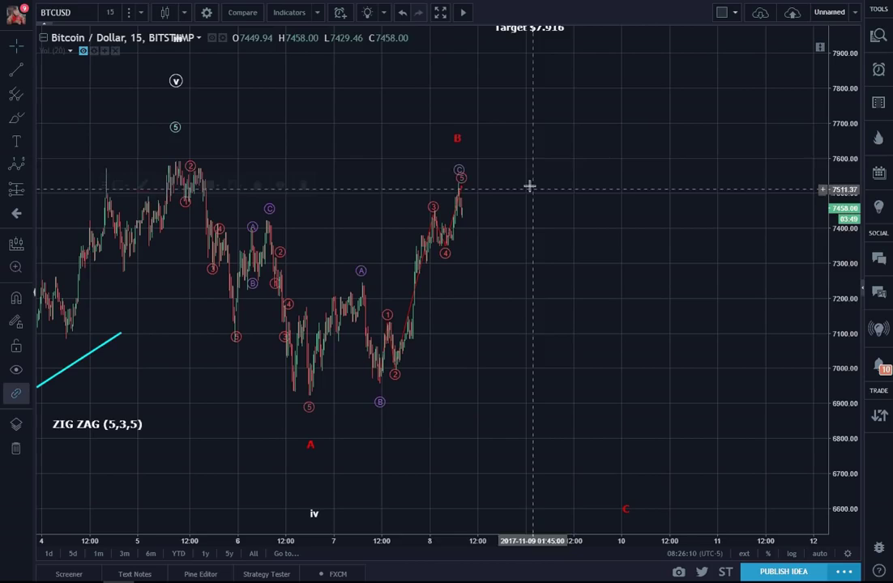
# - Raise the purple C point above the high and move red A up under the wave-5 low
pyautogui.click(459, 171)
pyautogui.moveTo(459, 172); pyautogui.dragTo(459, 156)
pyautogui.click(550, 289)
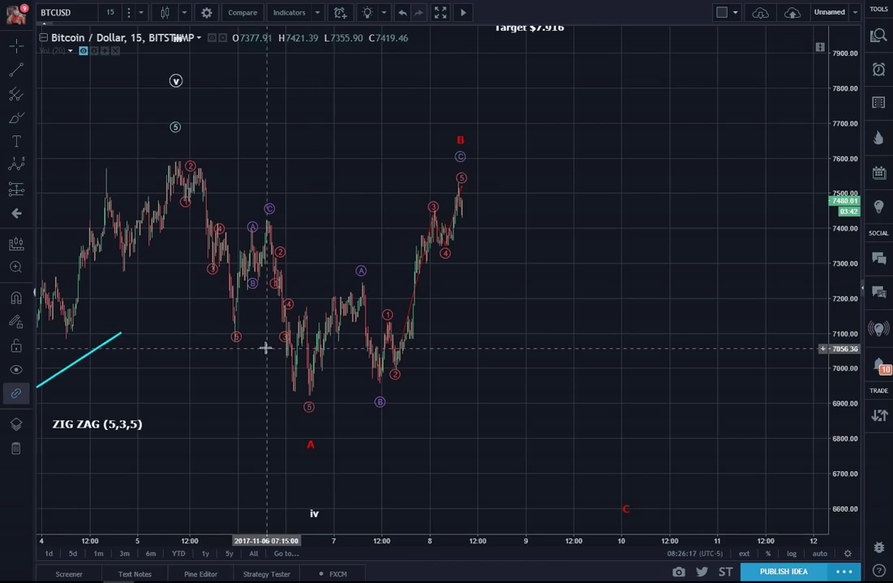
pyautogui.moveTo(311, 448); pyautogui.dragTo(311, 430)
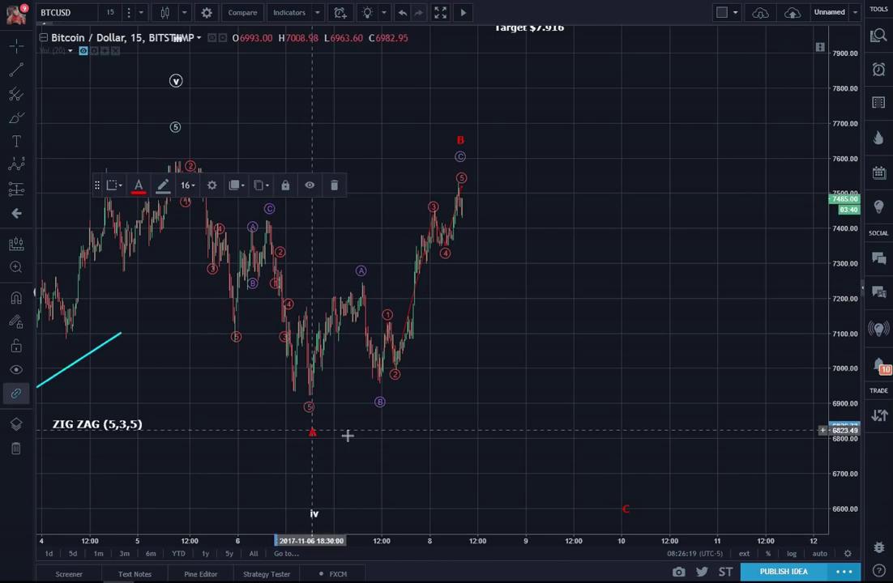
pyautogui.click(390, 442)
# - Zoom out and lift the red C label to about 6820, level with red A
pyautogui.scroll(-4, 438, 442)
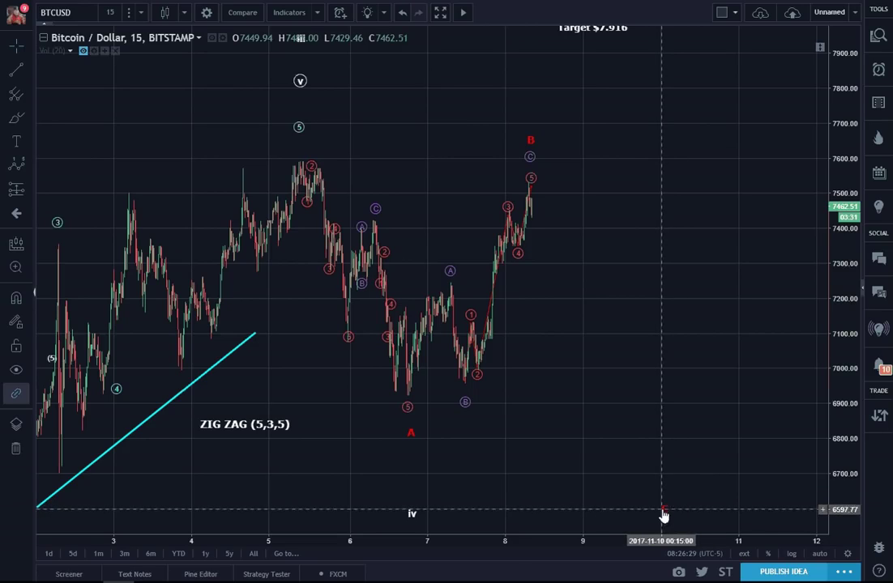
pyautogui.moveTo(664, 516); pyautogui.dragTo(672, 453)
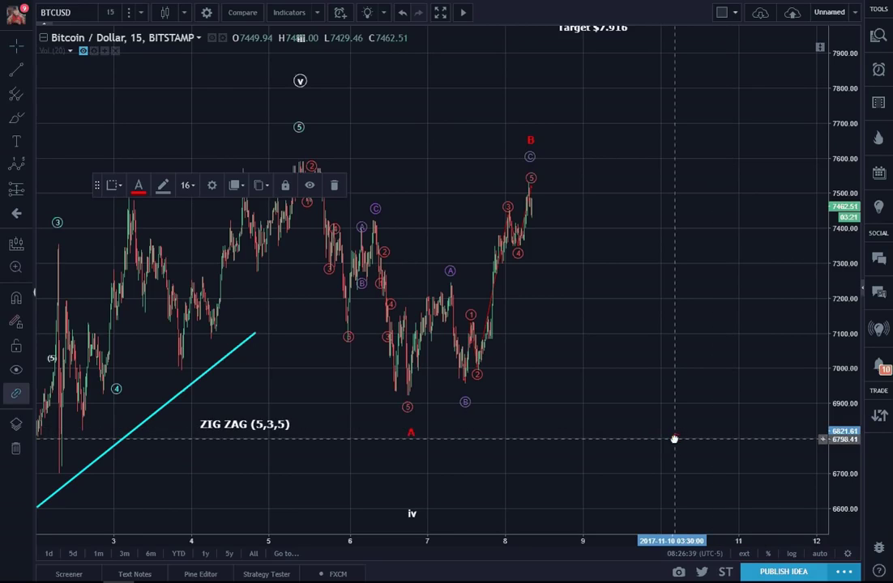
pyautogui.click(697, 399)
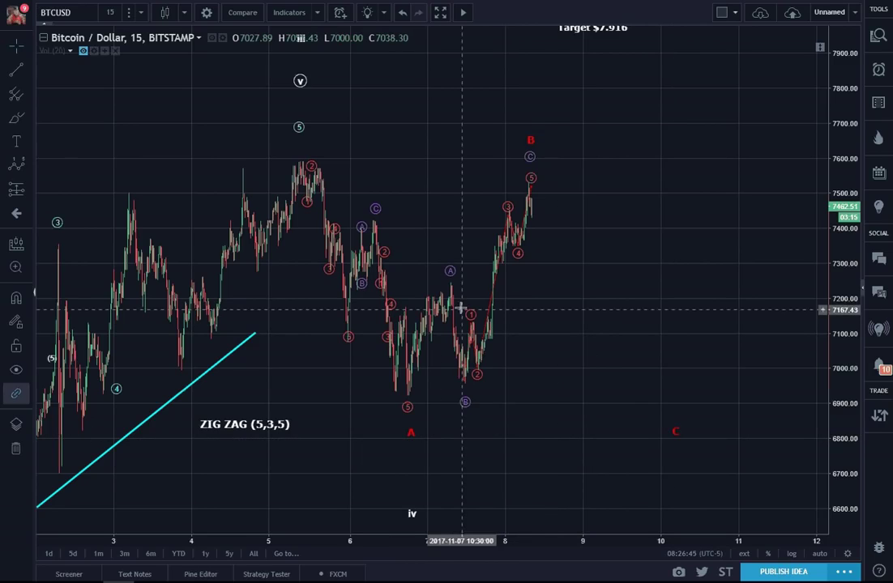
# - Draw a red five-wave Elliott impulse decline from the B top down to near C
pyautogui.click(17, 166)
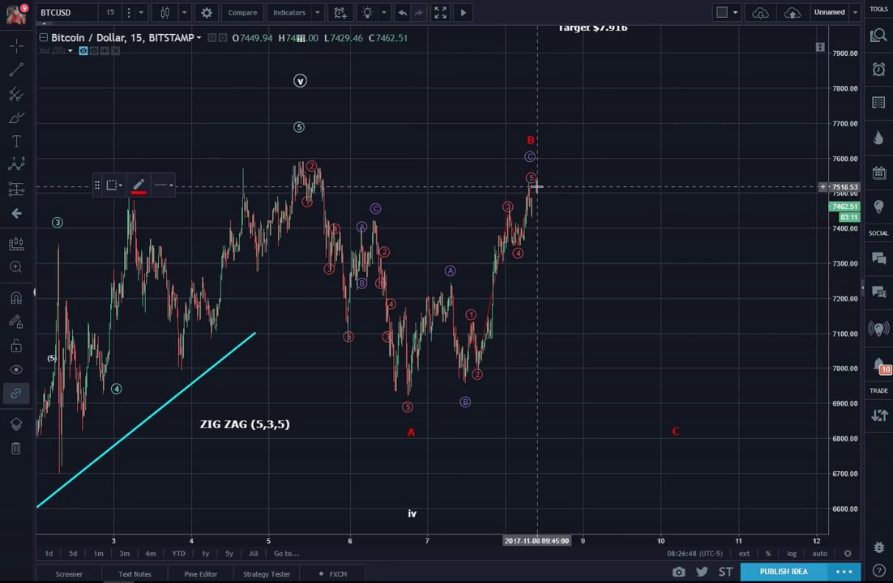
pyautogui.click(537, 188)
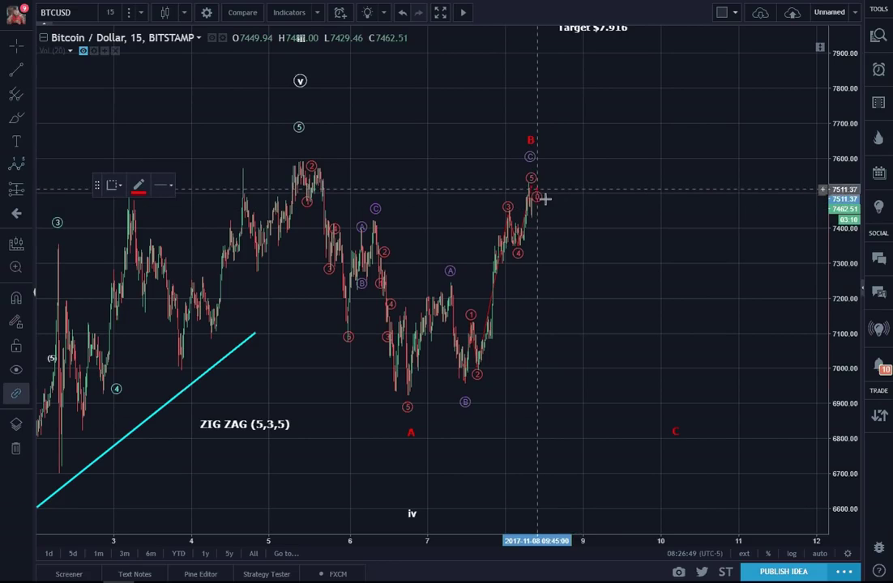
pyautogui.click(557, 245)
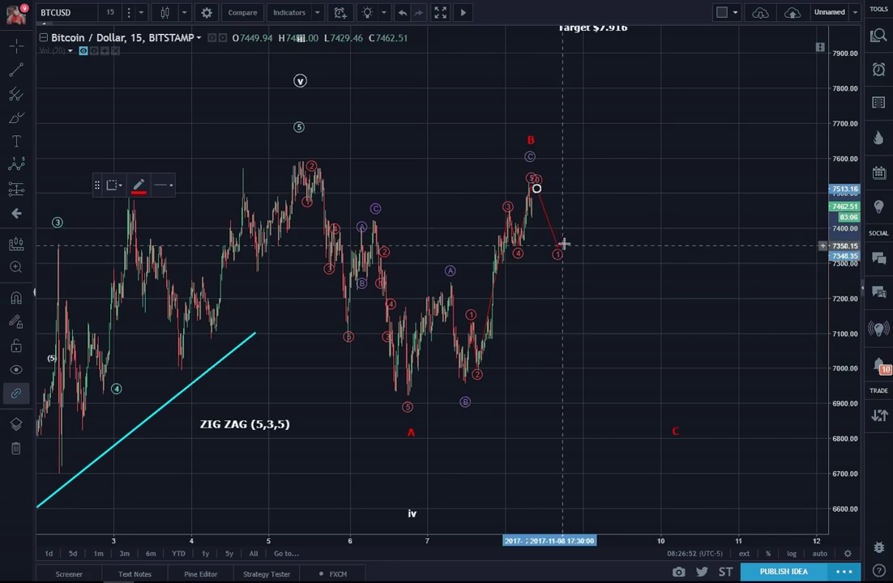
pyautogui.click(572, 218)
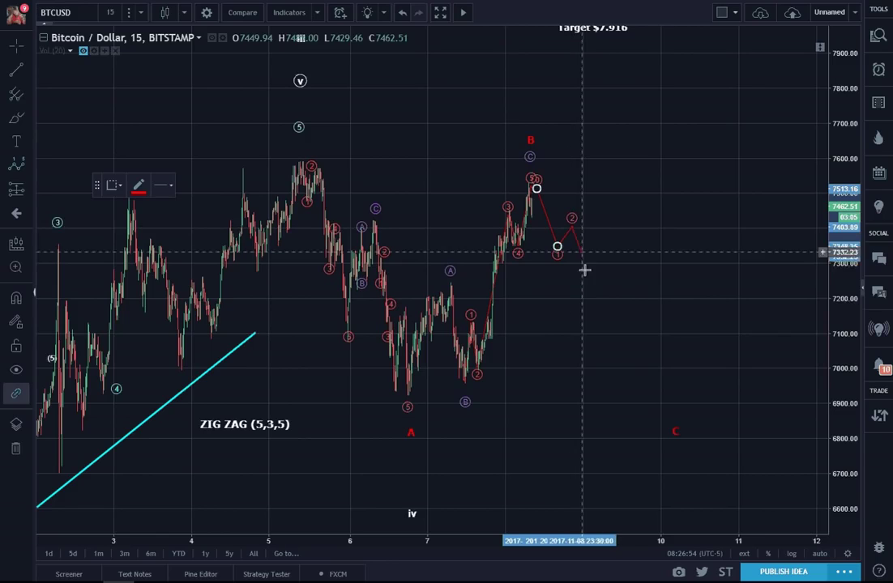
pyautogui.click(616, 394)
pyautogui.click(627, 347)
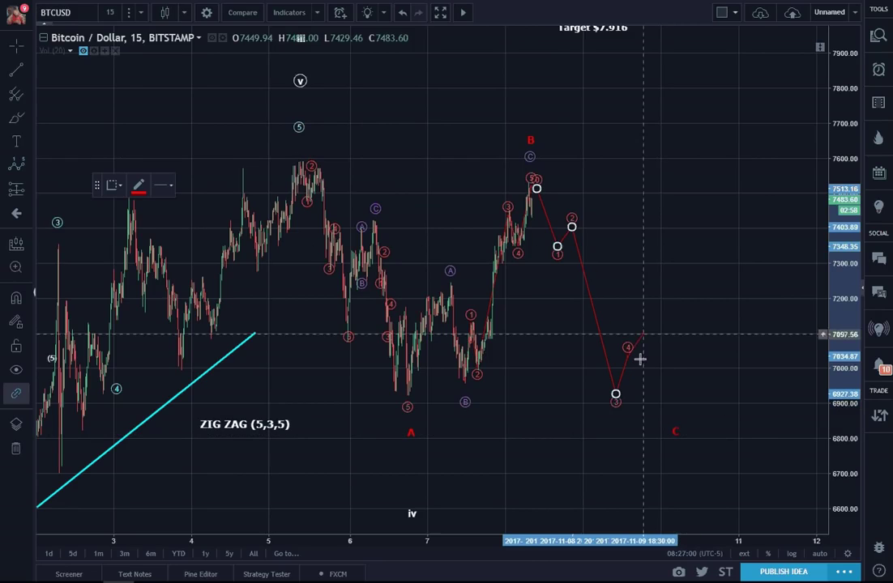
pyautogui.doubleClick(653, 430)
# - Move the red C label below point 5 and pan to center the projection
pyautogui.moveTo(677, 433)
pyautogui.mouseDown()
pyautogui.moveTo(662, 464)
pyautogui.moveTo(655, 460)
pyautogui.mouseUp()
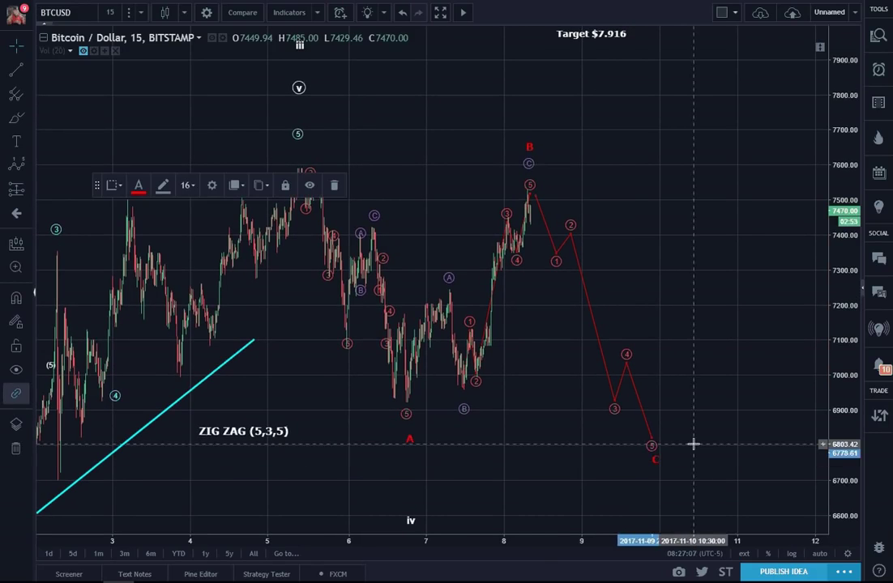
pyautogui.click(699, 439)
pyautogui.moveTo(699, 440); pyautogui.dragTo(685, 392)
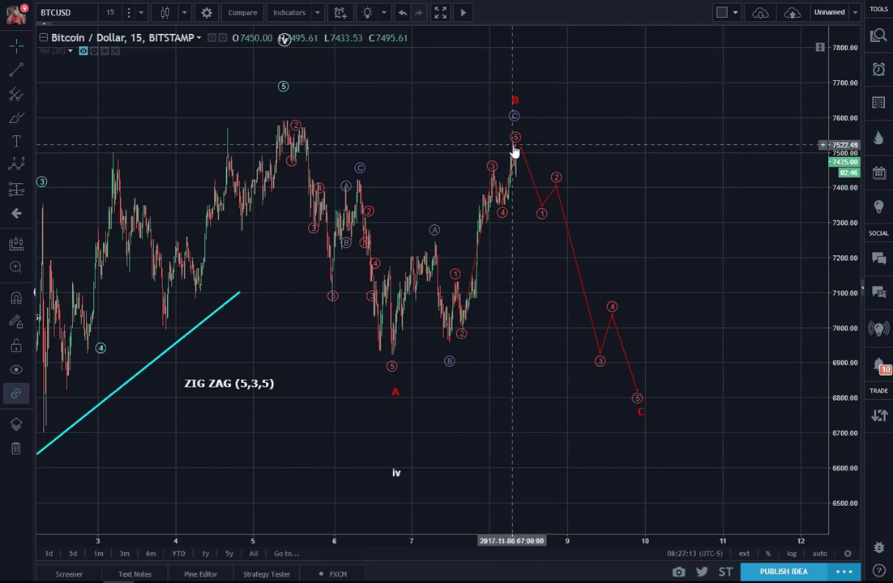
pyautogui.moveTo(673, 291); pyautogui.dragTo(725, 299)
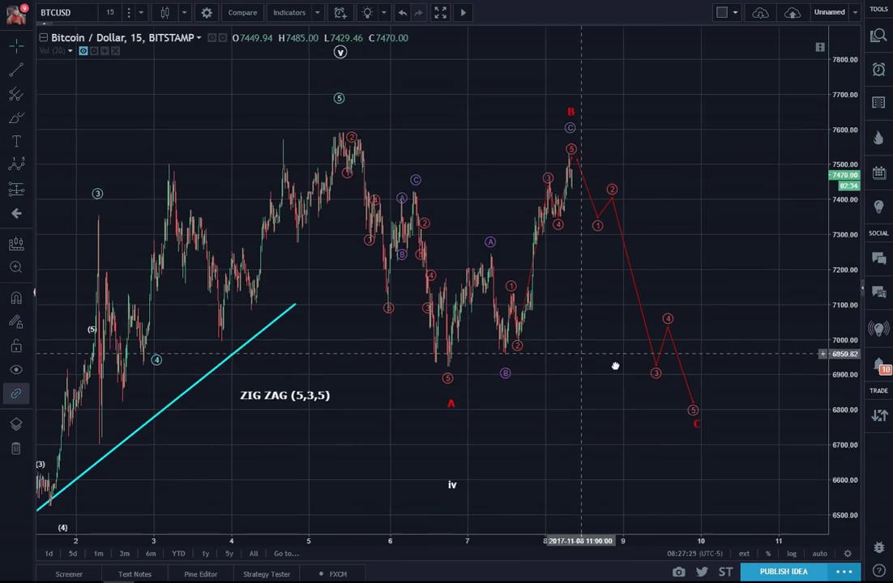
pyautogui.moveTo(521, 351); pyautogui.dragTo(612, 373)
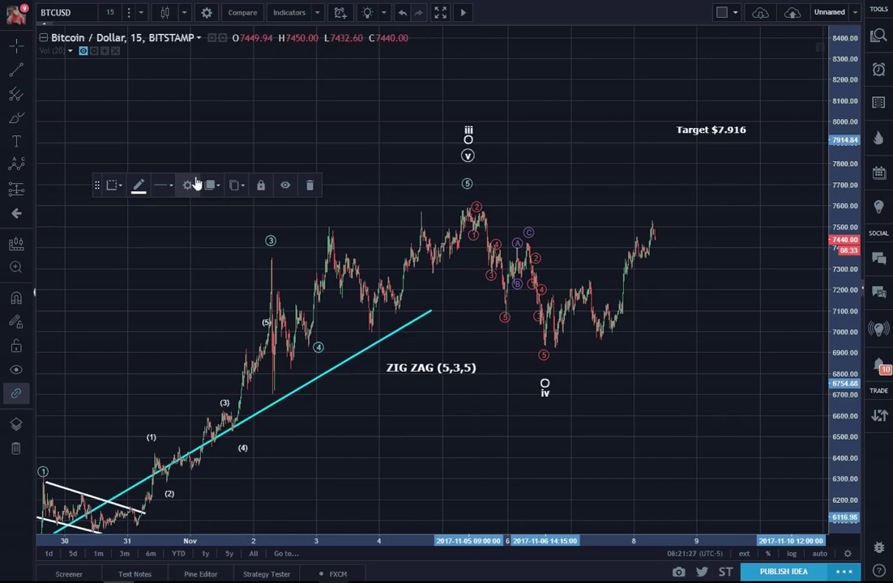
# - Add a red text label A under the first correction low
pyautogui.click(15, 141)
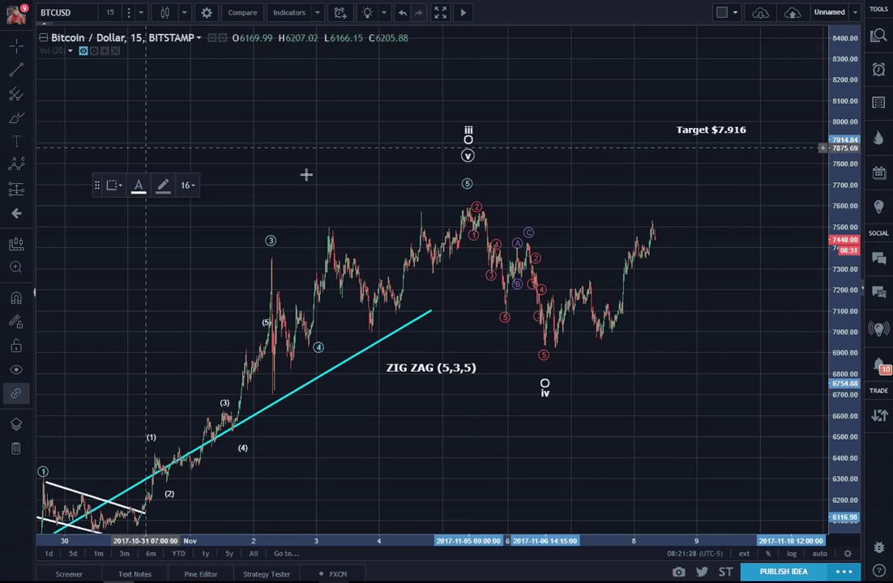
pyautogui.click(505, 334)
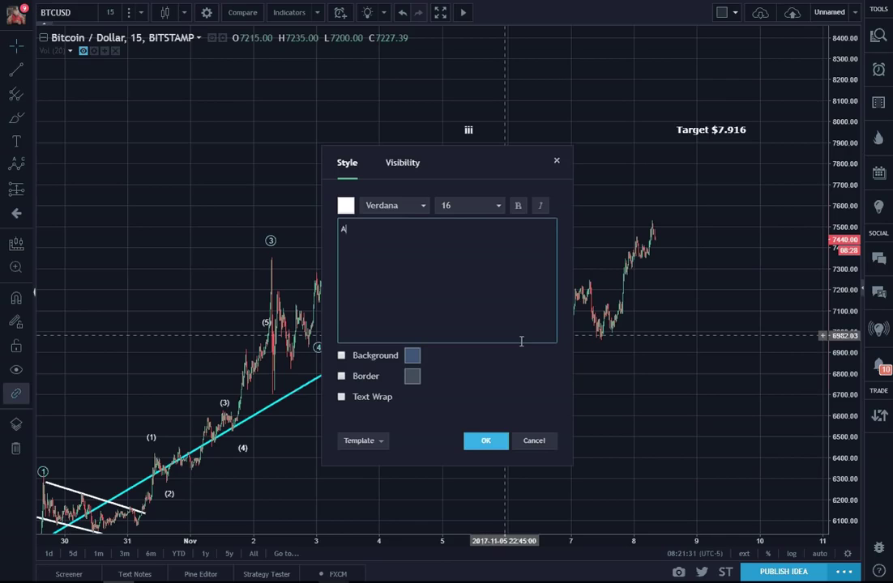
pyautogui.click(345, 208)
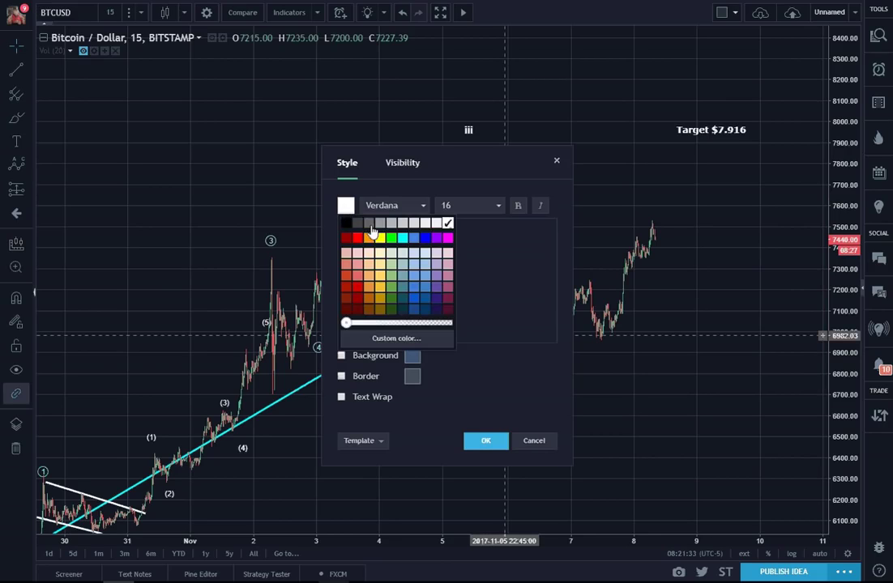
pyautogui.click(357, 238)
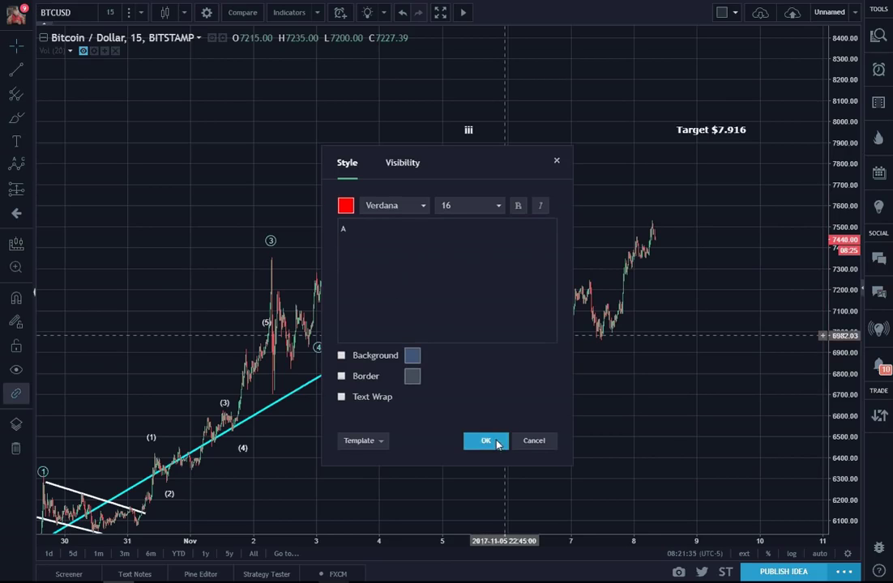
pyautogui.click(486, 441)
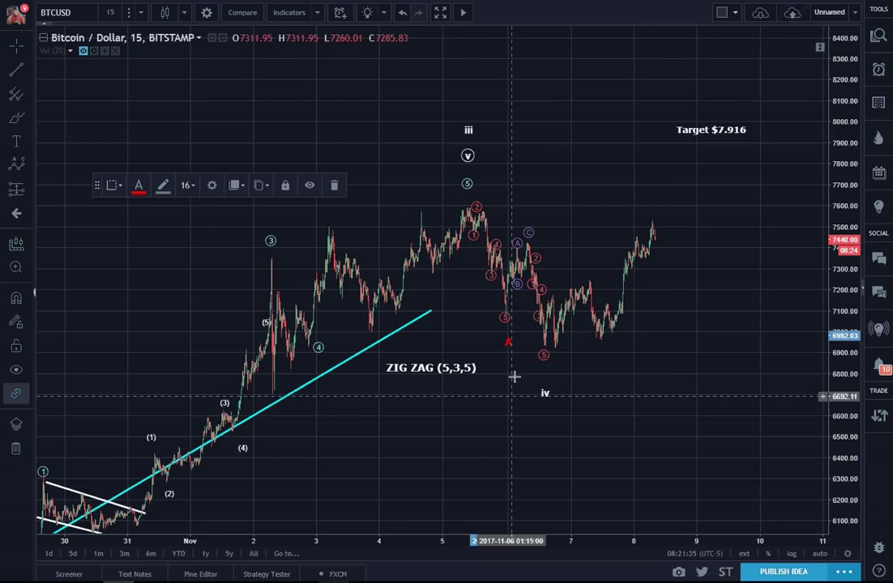
# - Adjust the red impulse wave's final point to sit on the actual low
pyautogui.click(505, 312)
pyautogui.moveTo(503, 329); pyautogui.dragTo(506, 312)
pyautogui.click(504, 313)
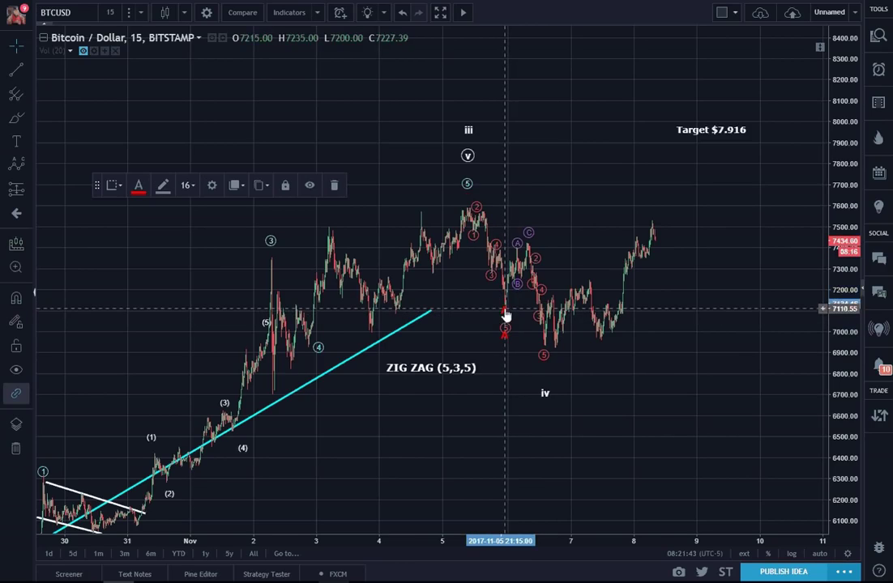
# - Add a red B text label above the purple C peak
pyautogui.click(526, 215)
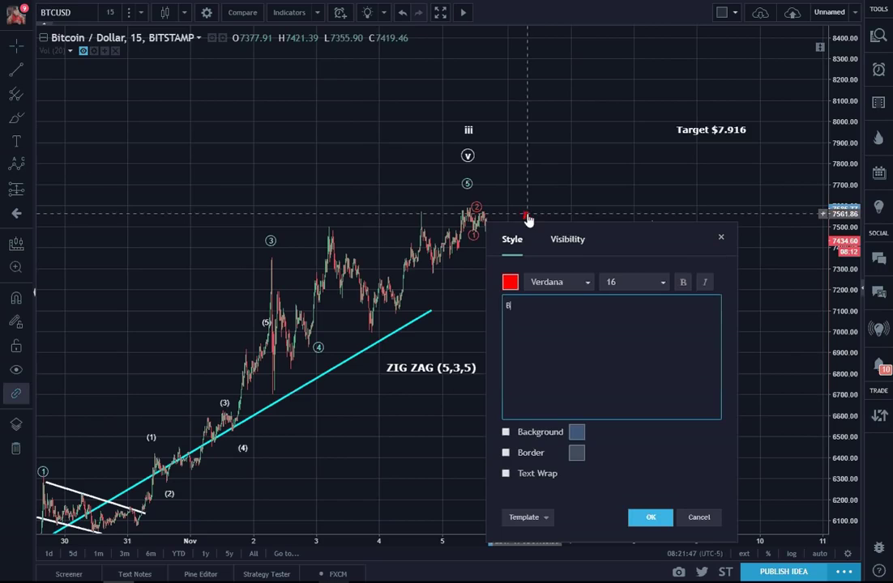
pyautogui.click(648, 515)
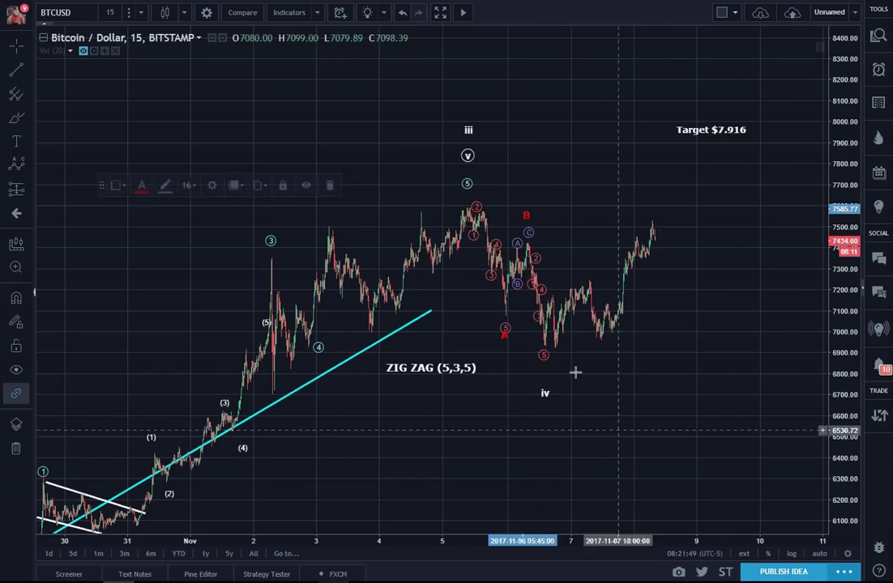
pyautogui.click(512, 331)
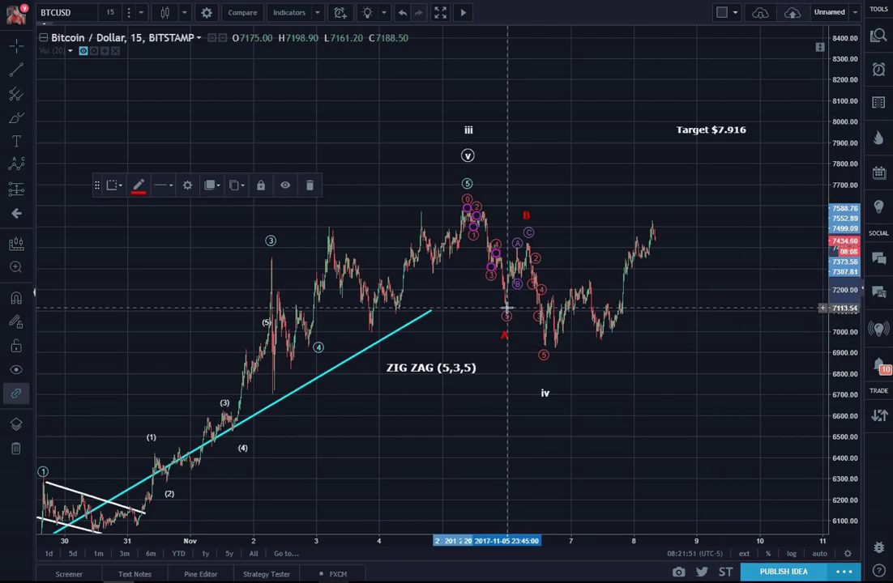
pyautogui.click(508, 320)
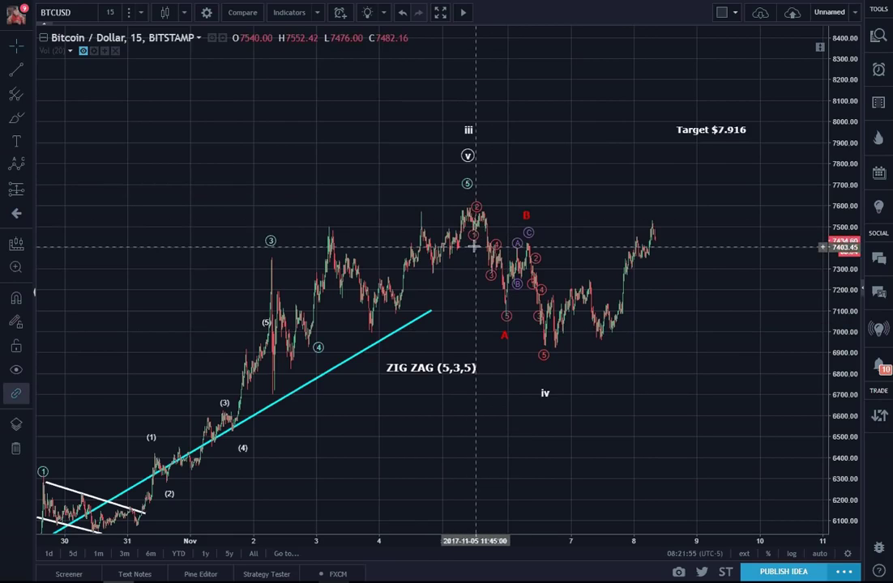
# - Place a red text label 'C' beneath the second wave-5 low near 6820
pyautogui.click(505, 338)
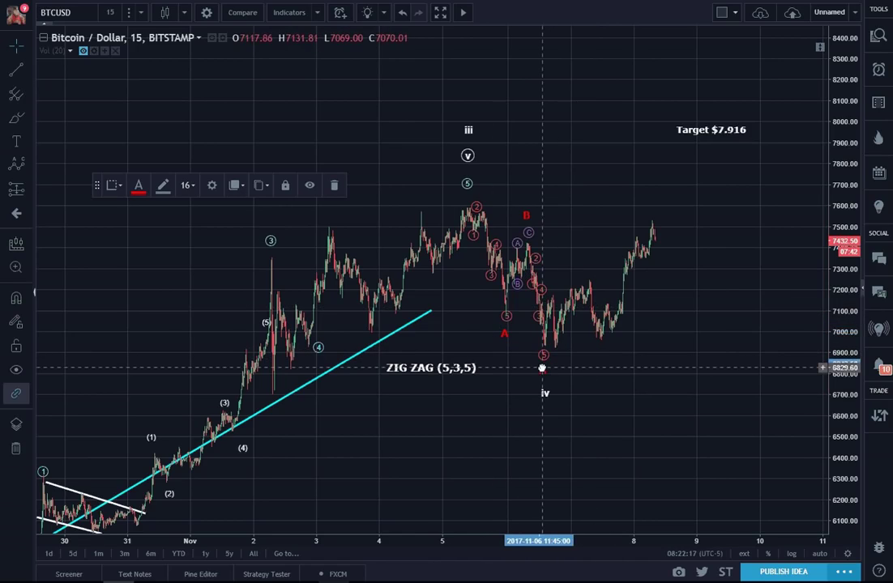
pyautogui.click(541, 368)
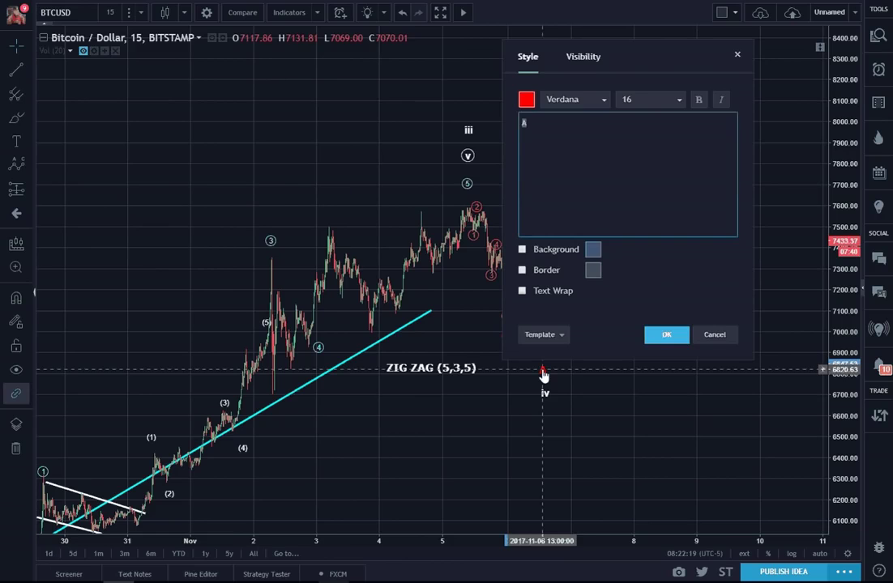
pyautogui.write('C')
pyautogui.click(666, 334)
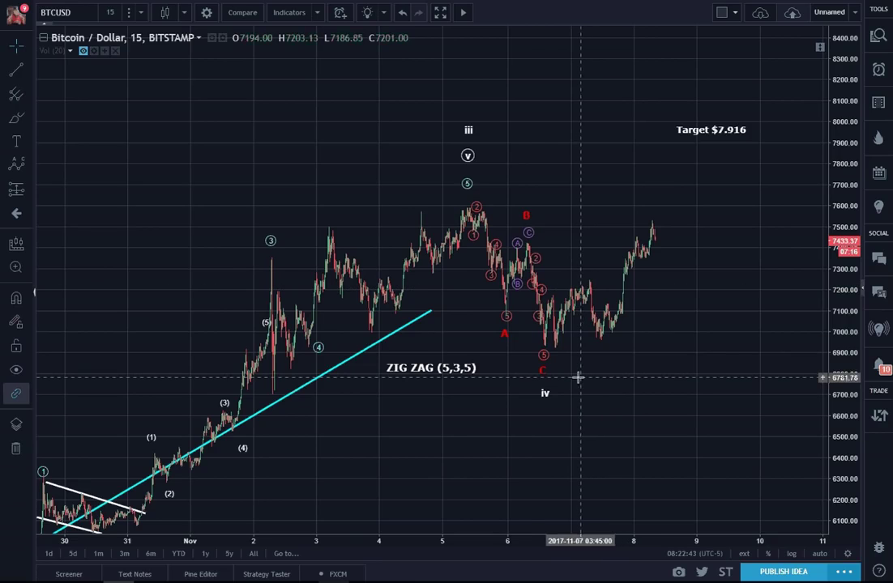
# - Draw an Elliott 1–5 impulse on the rally from the C low, wave 5 above the latest high
pyautogui.click(28, 168)
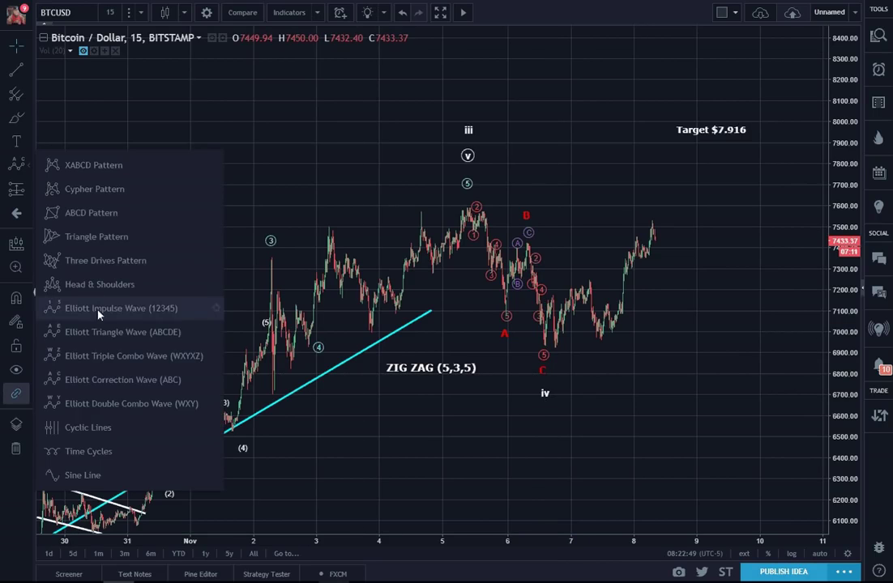
pyautogui.click(83, 264)
pyautogui.click(553, 347)
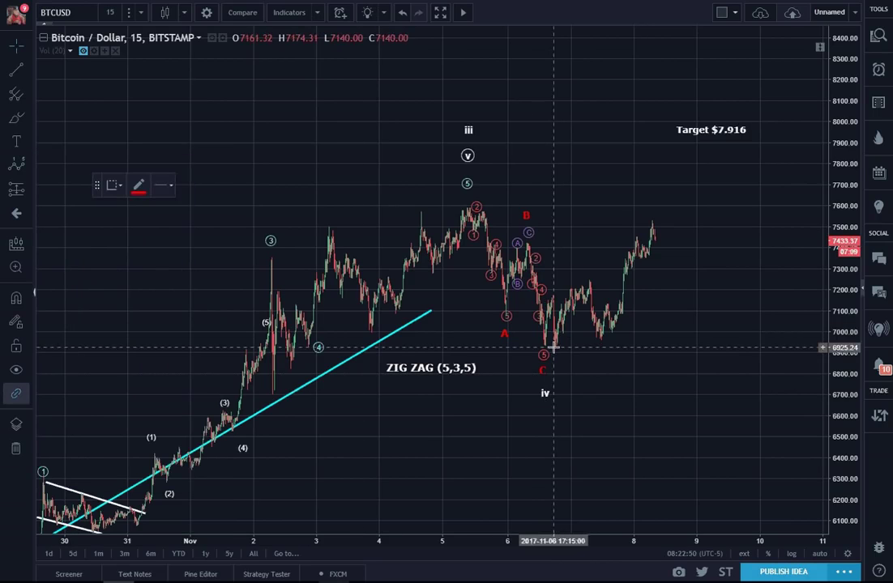
pyautogui.click(585, 279)
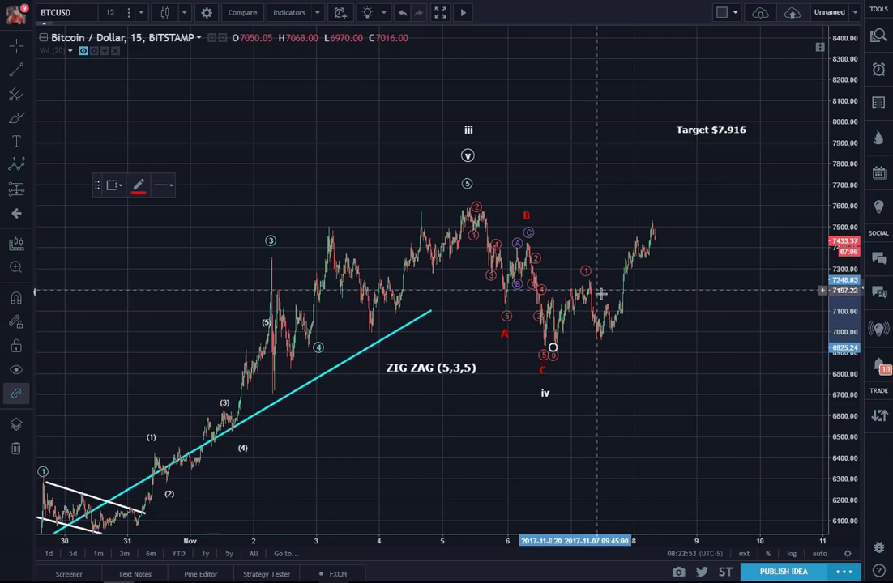
pyautogui.click(601, 347)
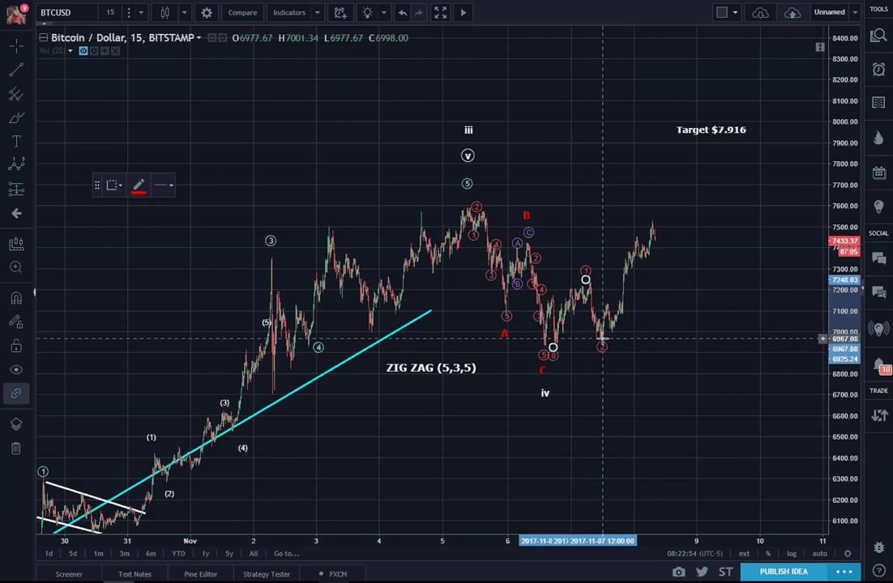
pyautogui.click(633, 233)
pyautogui.click(644, 261)
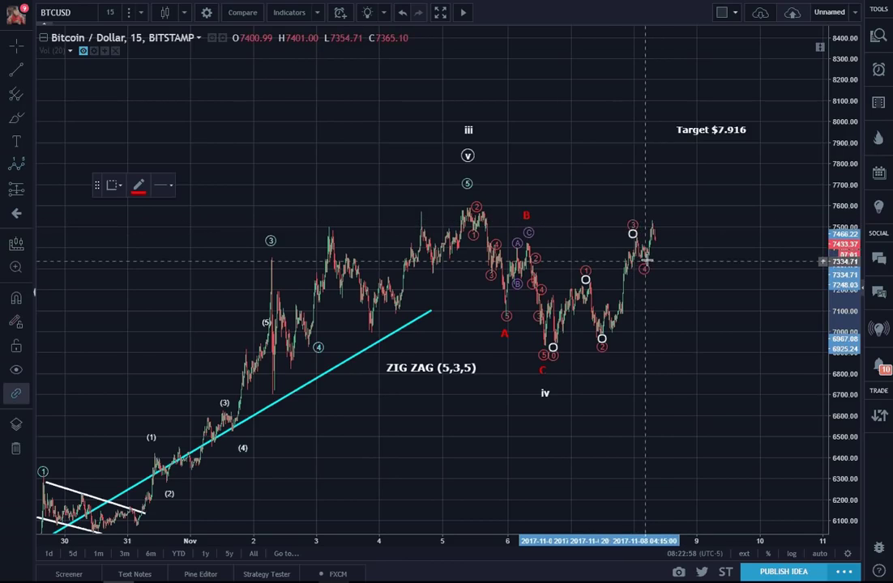
pyautogui.click(664, 208)
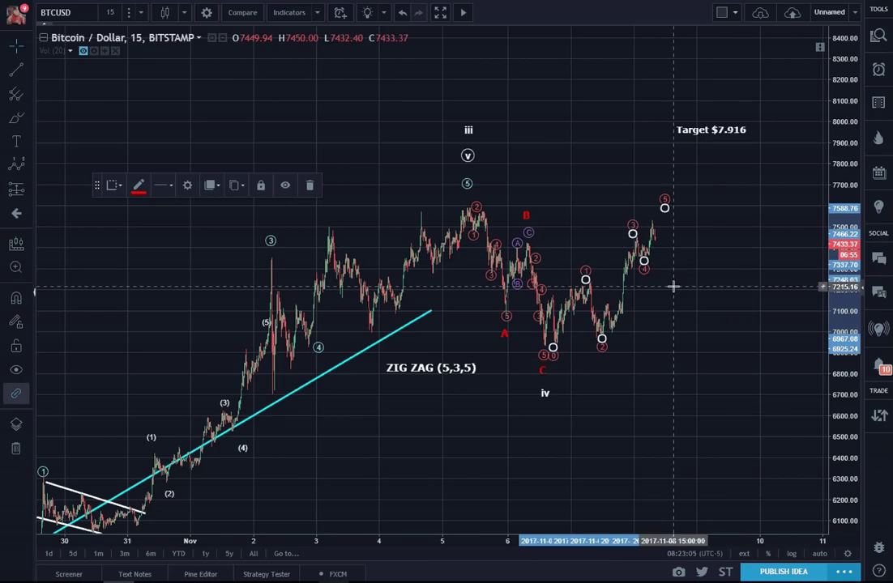
pyautogui.moveTo(665, 214); pyautogui.dragTo(671, 198)
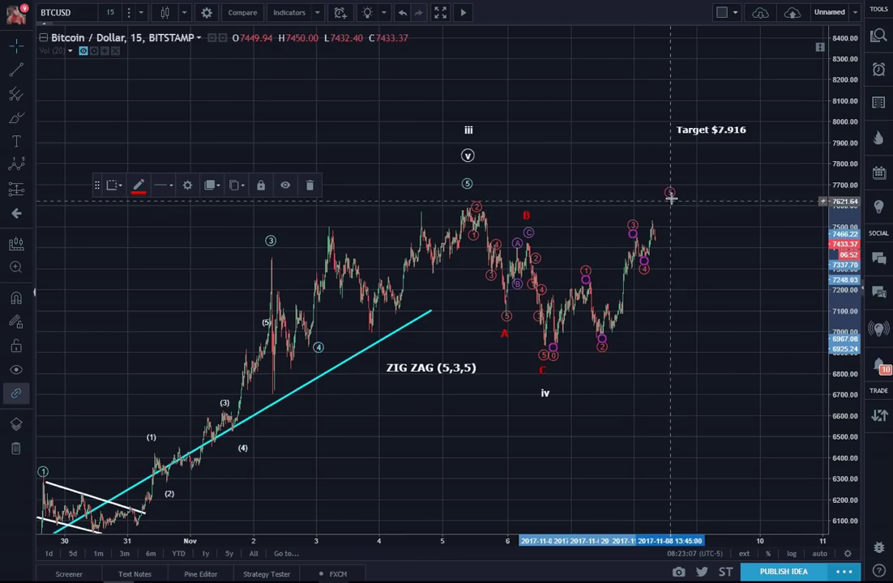
pyautogui.click(691, 296)
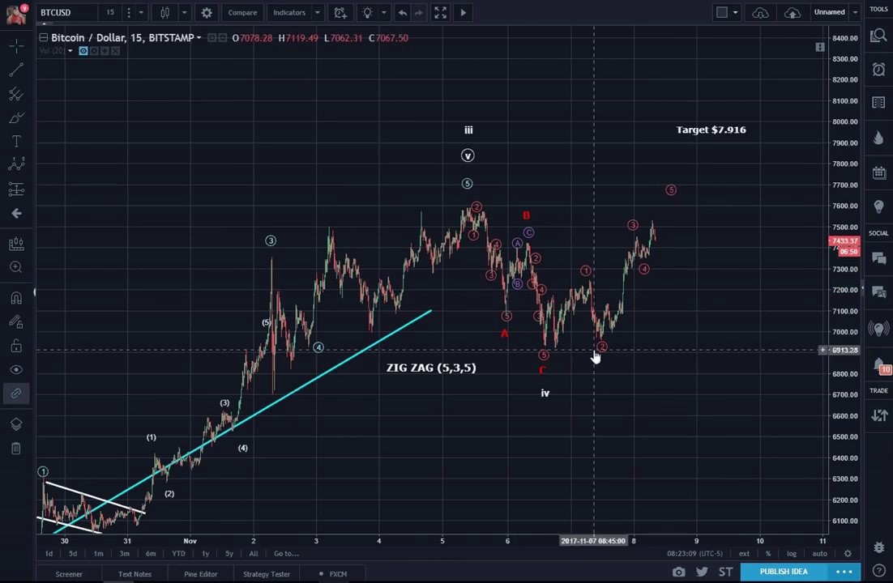
# - Recolour the new impulse wave cyan and drag the red C point down to the Nov 6 low
pyautogui.doubleClick(588, 273)
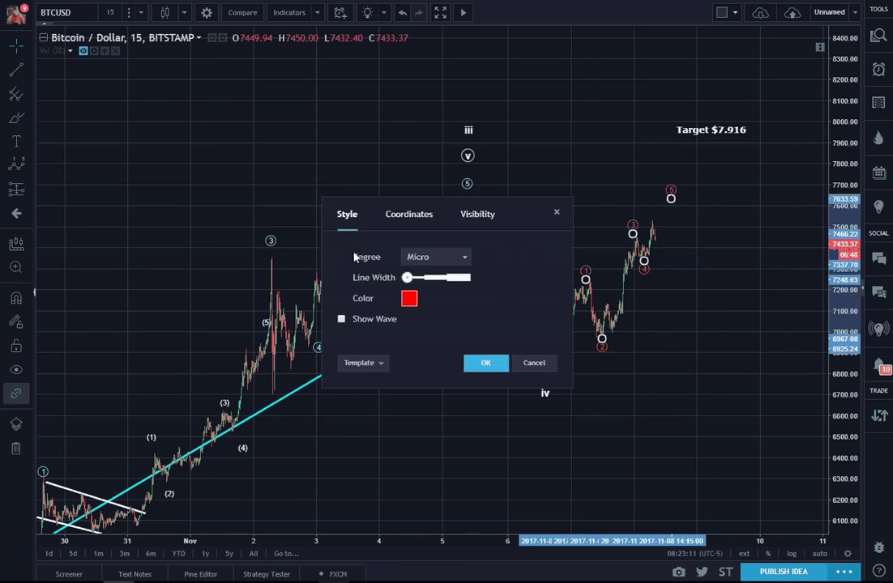
pyautogui.click(408, 300)
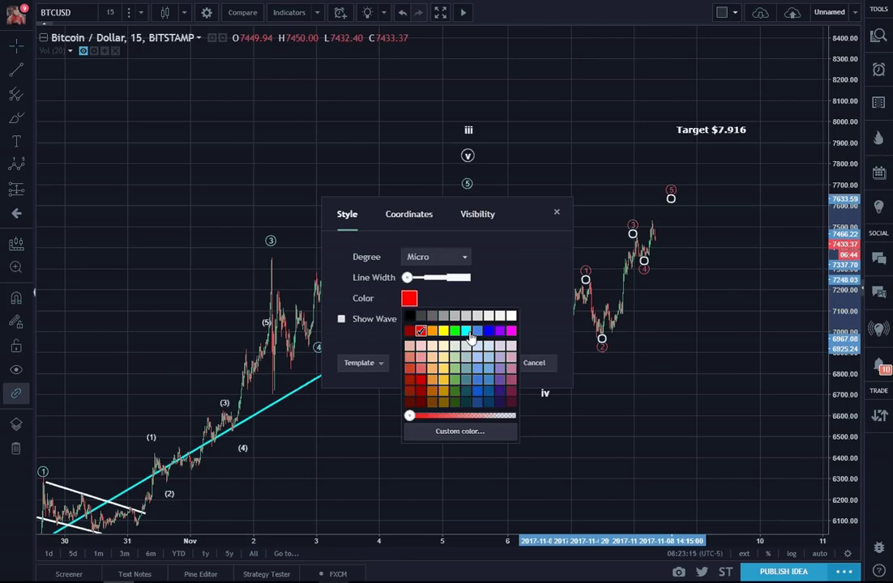
pyautogui.click(466, 331)
pyautogui.click(486, 363)
pyautogui.click(606, 362)
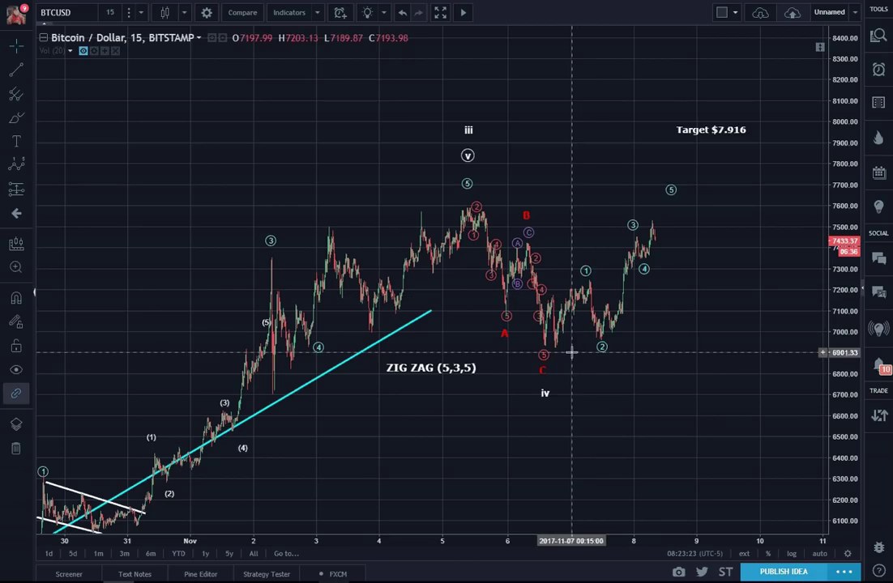
pyautogui.moveTo(542, 353)
pyautogui.mouseDown()
pyautogui.moveTo(561, 355)
pyautogui.moveTo(539, 367)
pyautogui.moveTo(552, 367)
pyautogui.moveTo(546, 399)
pyautogui.moveTo(555, 388)
pyautogui.mouseUp()
pyautogui.click(642, 384)
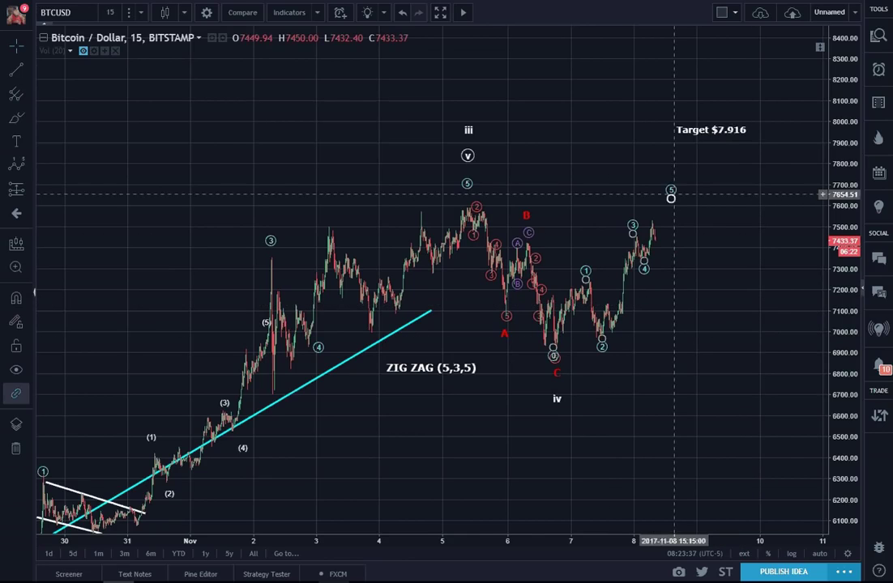
# - Draw a red Elliott ABC correction dropping from cyan wave 5 near 7680 to about 7300
pyautogui.click(33, 168)
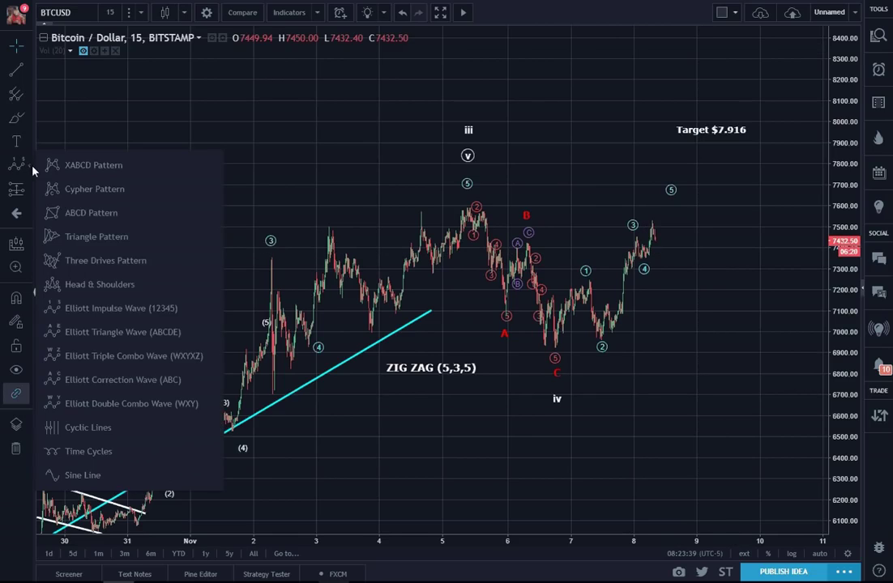
pyautogui.click(113, 379)
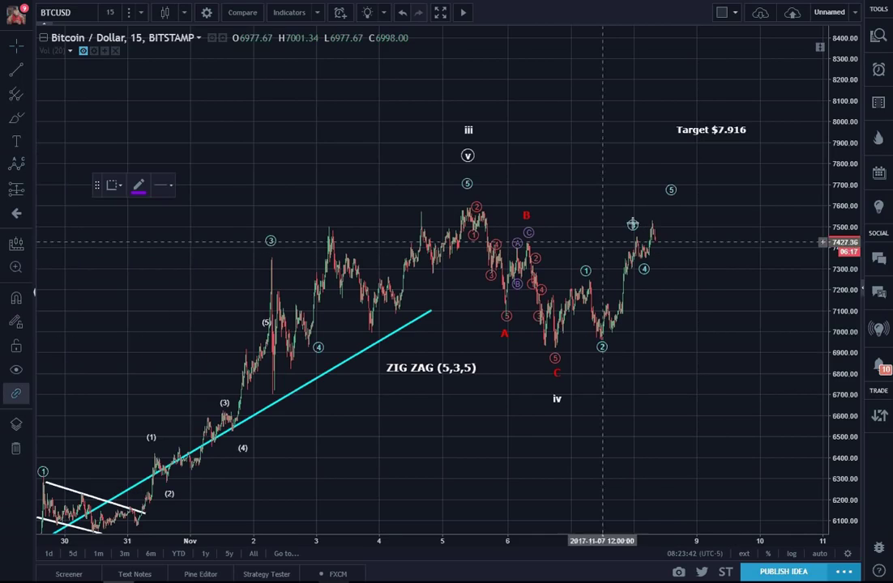
pyautogui.click(672, 205)
pyautogui.click(691, 232)
pyautogui.click(704, 220)
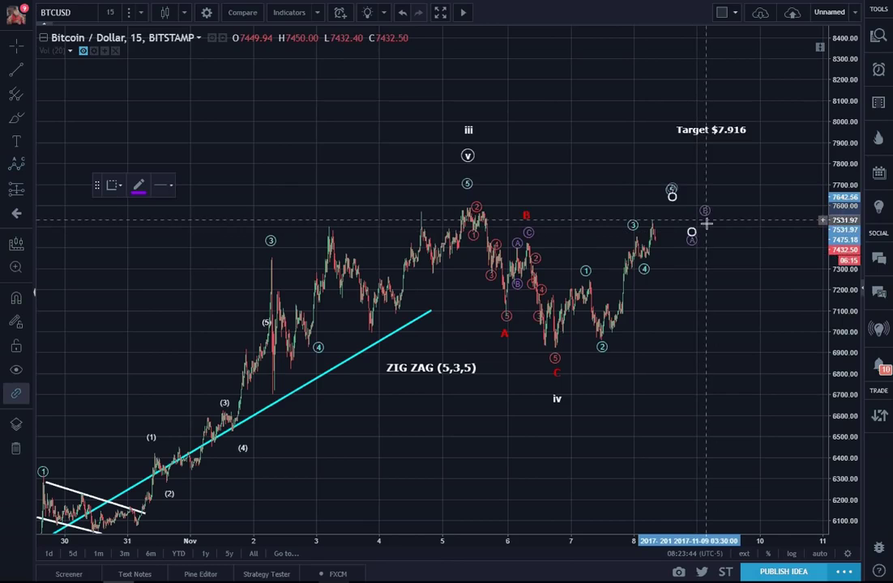
pyautogui.click(717, 260)
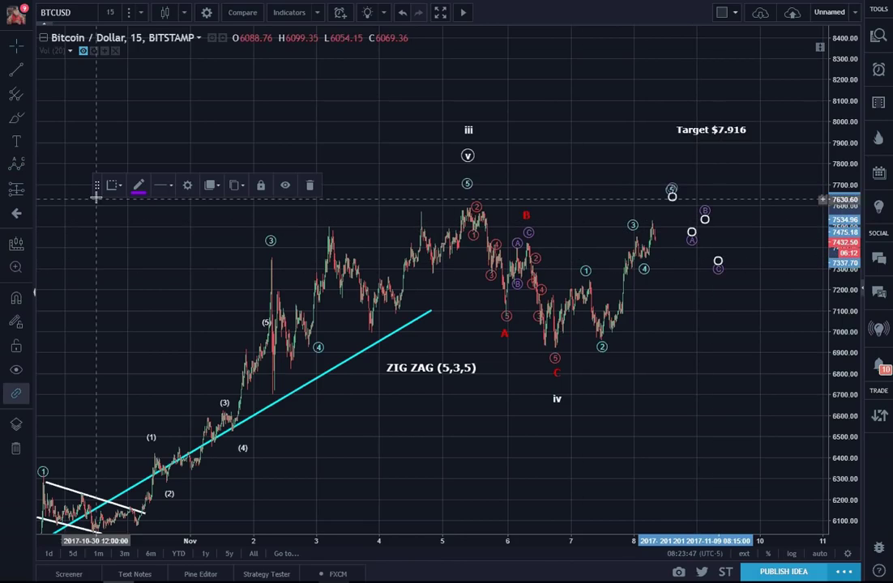
pyautogui.click(140, 186)
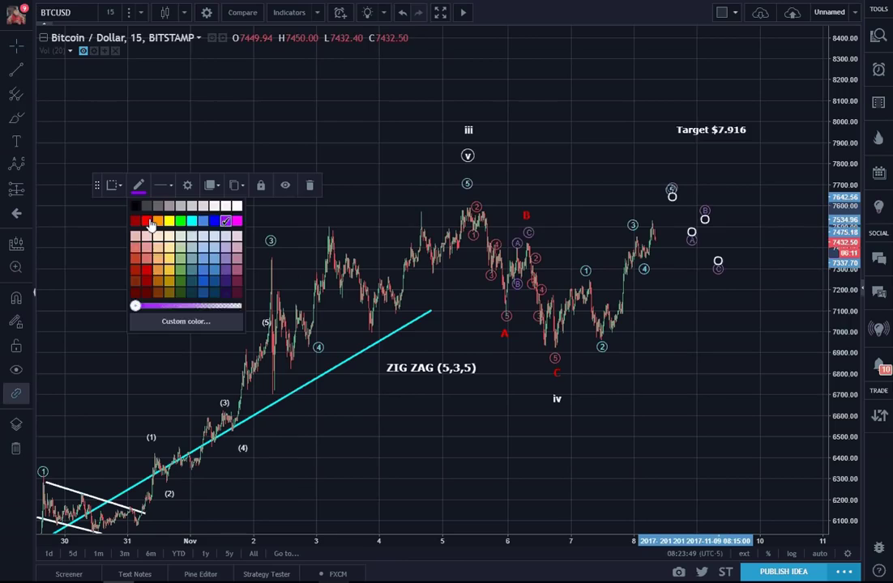
pyautogui.click(148, 222)
# - Lower point A slightly, enable Show Wave connecting lines, and shift the chart left
pyautogui.moveTo(692, 243); pyautogui.dragTo(689, 248)
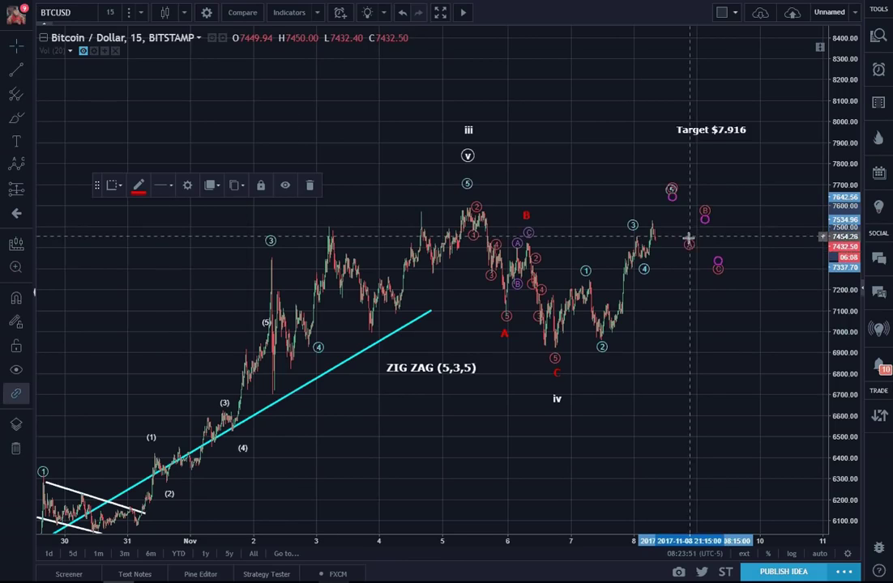
pyautogui.doubleClick(719, 264)
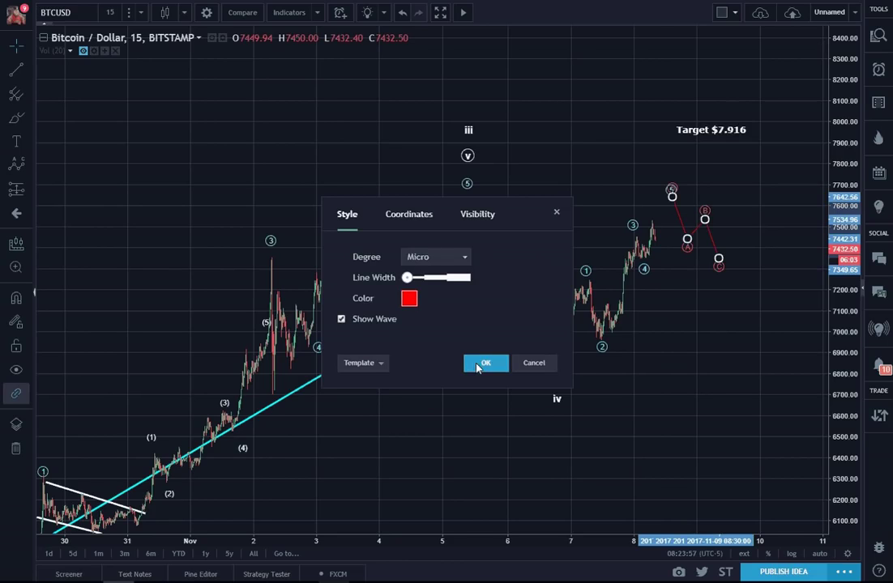
pyautogui.click(484, 364)
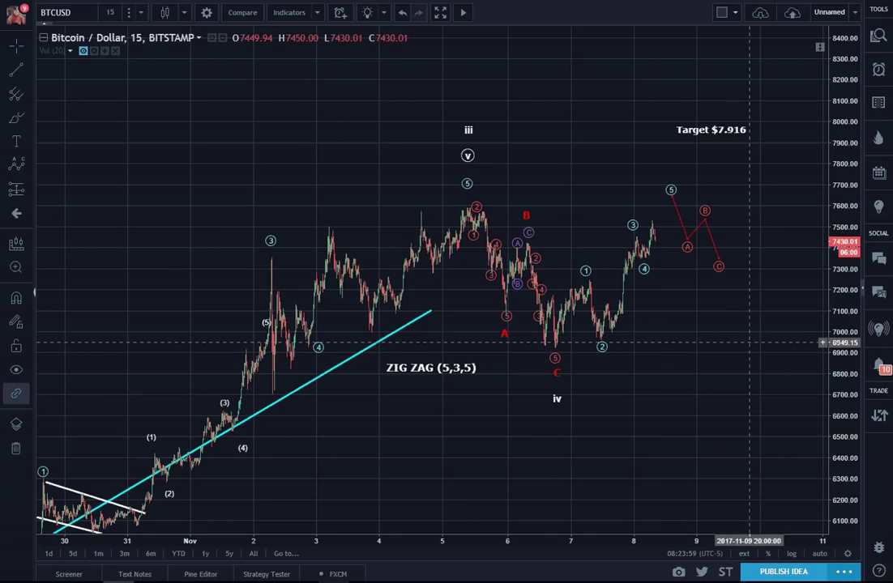
pyautogui.moveTo(749, 343); pyautogui.dragTo(653, 344)
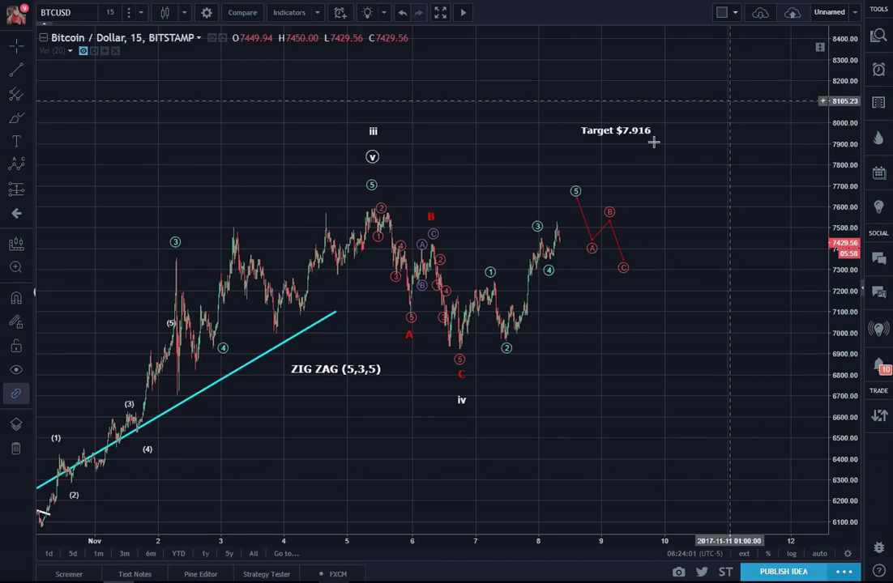
# - Draw a cyan 1–5 impulse from the projected C near 7300 up to about 8050
pyautogui.click(27, 164)
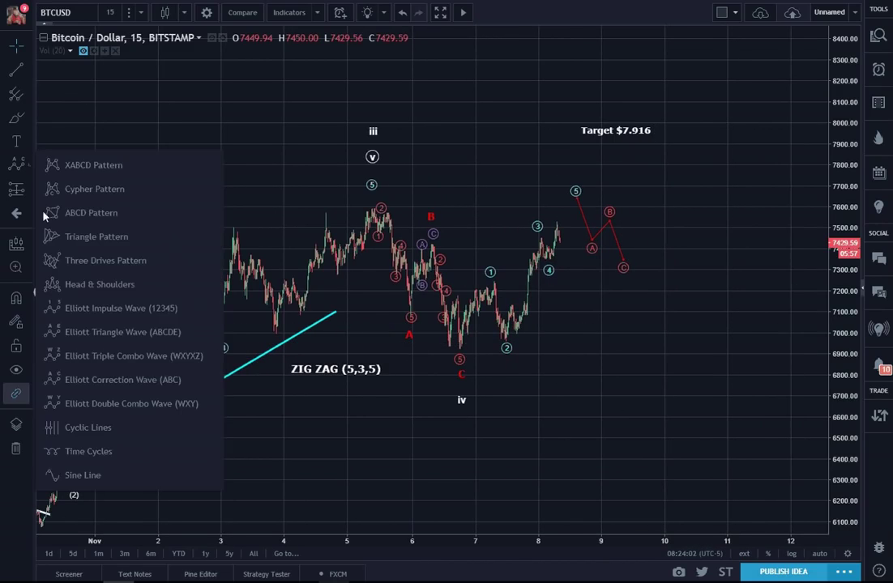
pyautogui.click(73, 308)
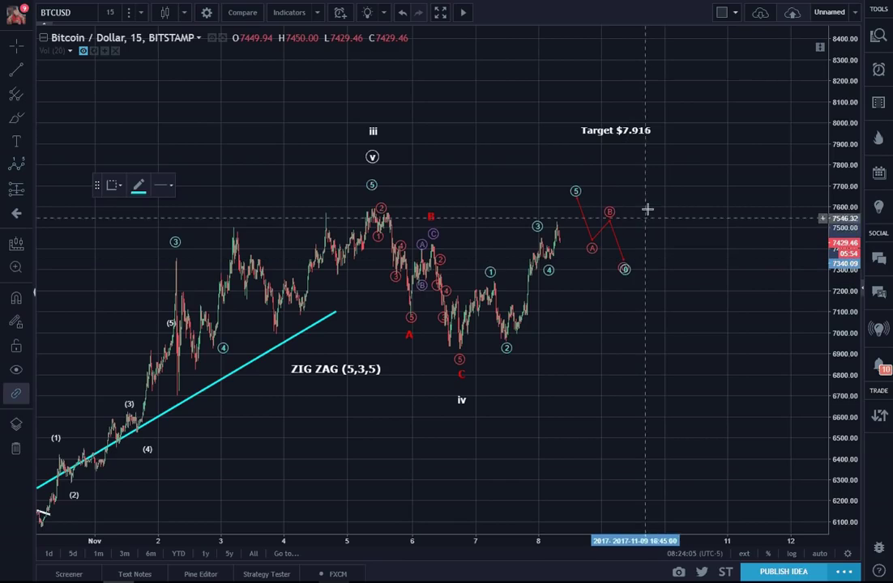
pyautogui.click(624, 262)
pyautogui.click(647, 209)
pyautogui.click(658, 224)
pyautogui.click(704, 147)
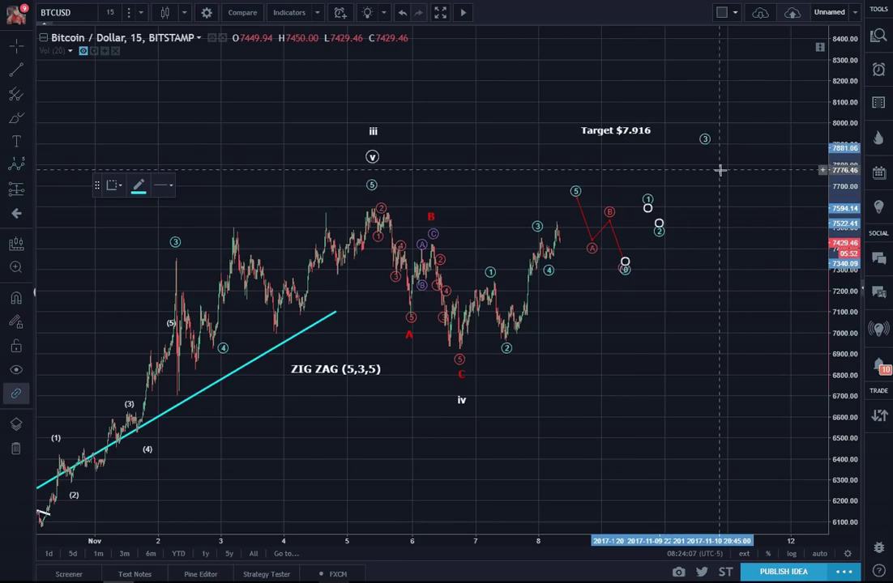
pyautogui.click(720, 170)
pyautogui.click(751, 114)
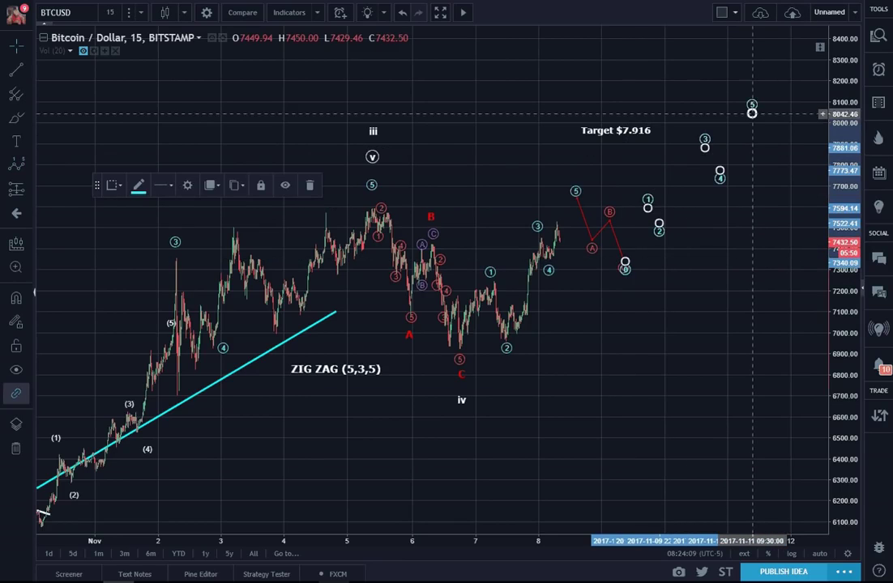
# - Turn on Show Wave connecting lines for the cyan impulse
pyautogui.doubleClick(752, 113)
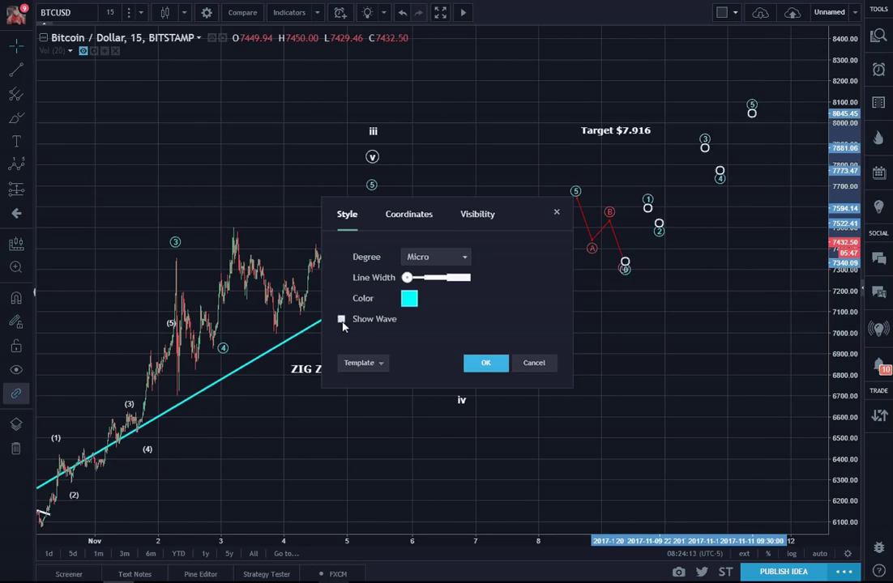
pyautogui.click(474, 366)
pyautogui.click(600, 371)
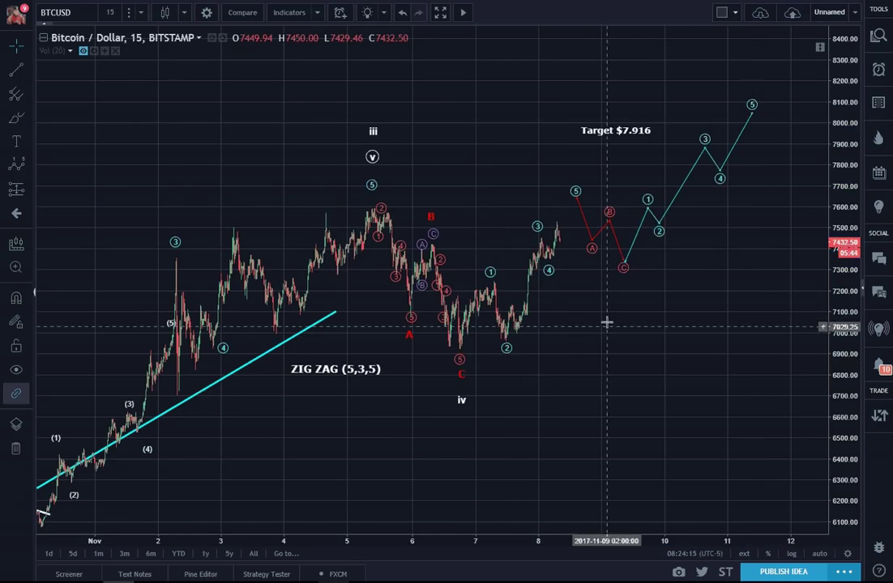